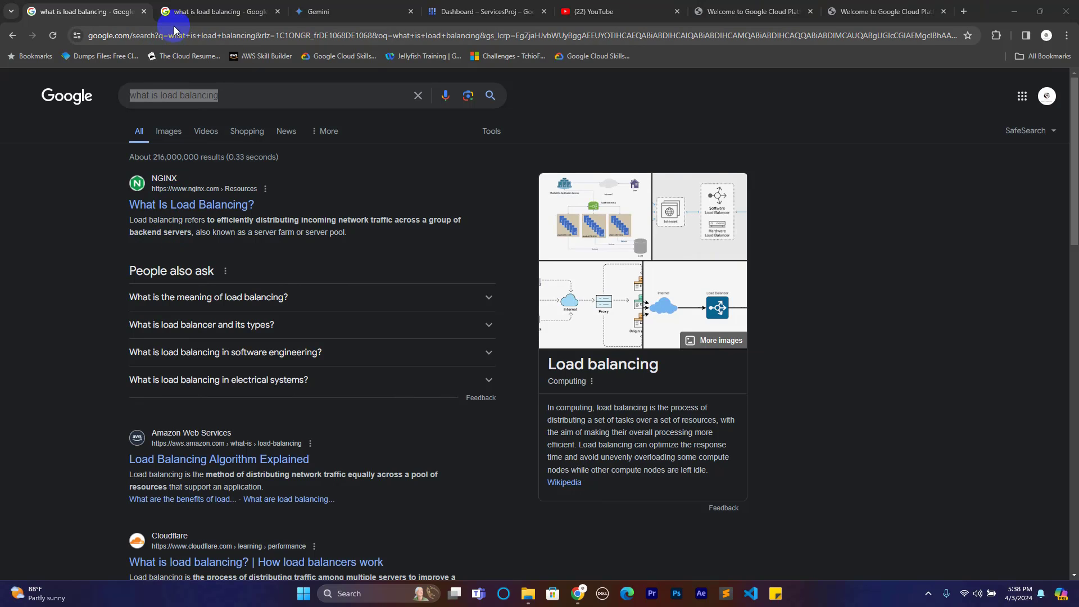
Step: Switch to the Google Cloud console and start creating a new Compute Engine instance template
left_click(213, 11)
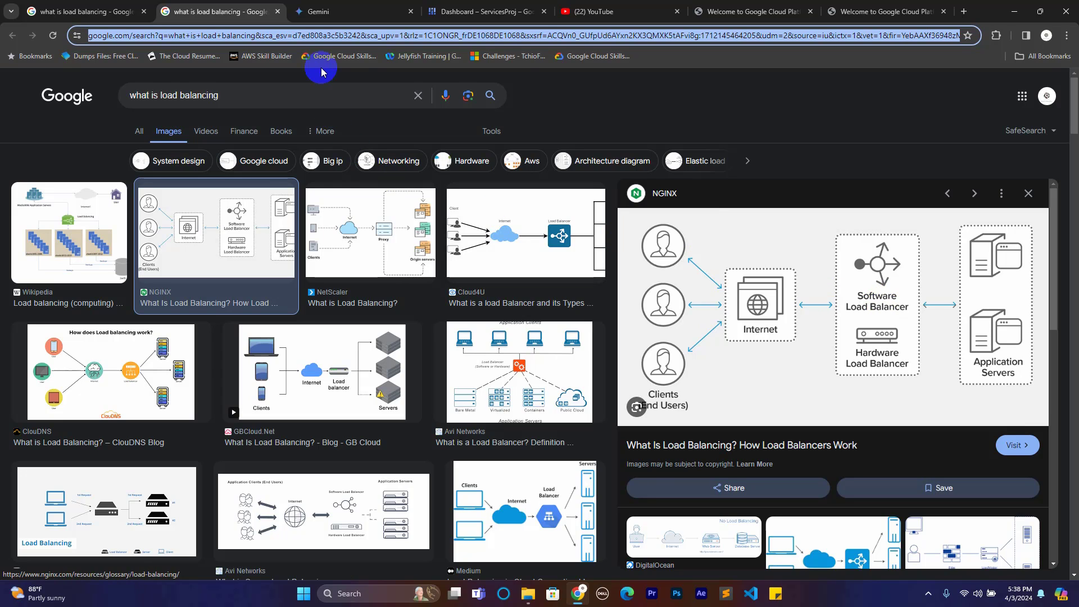
left_click(468, 5)
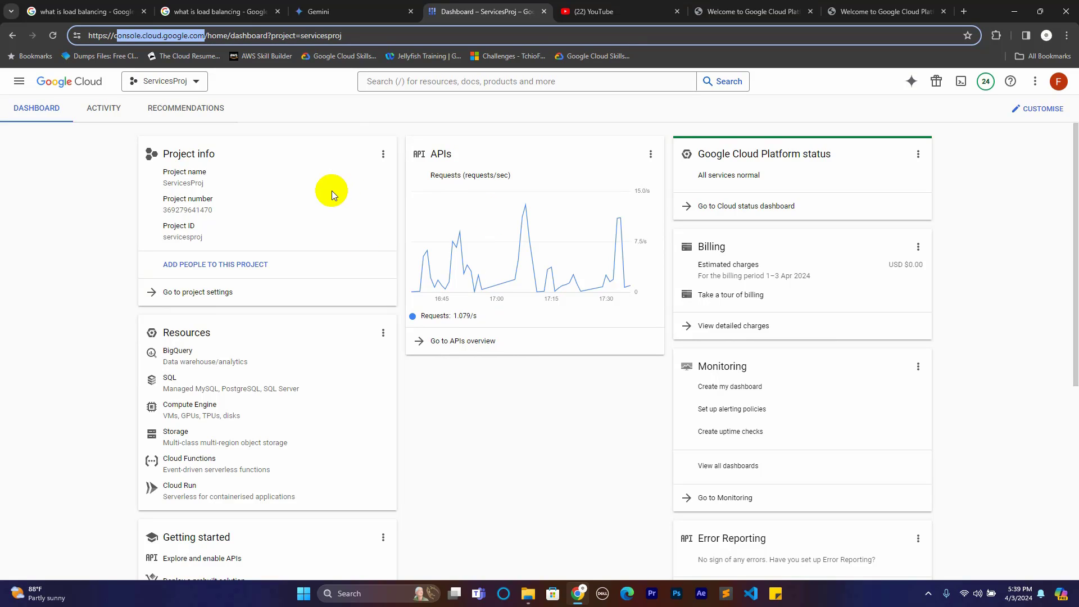
left_click(20, 82)
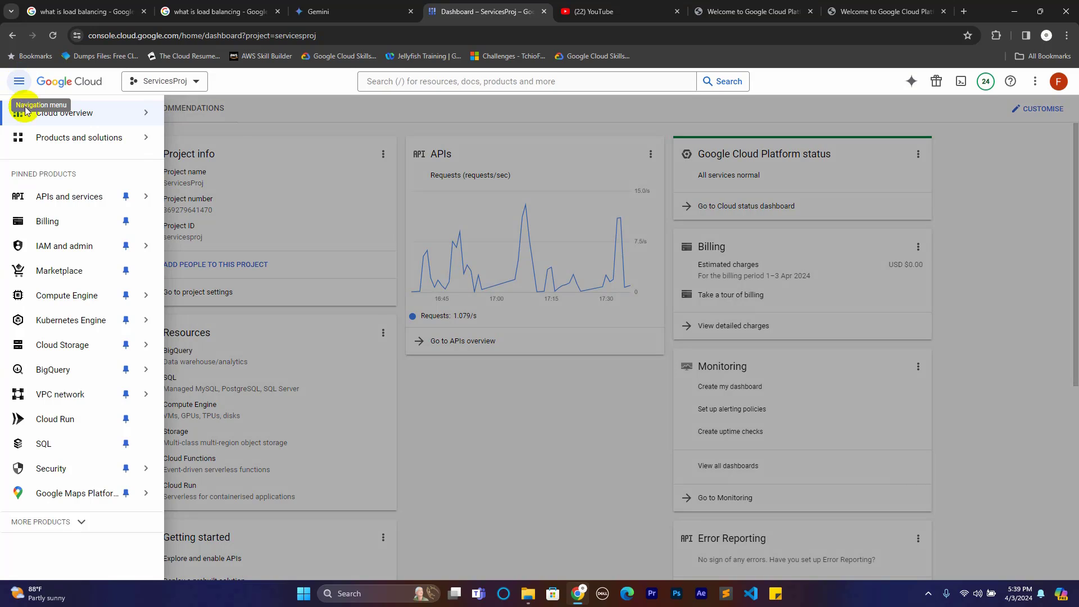
mouse_move(72, 297)
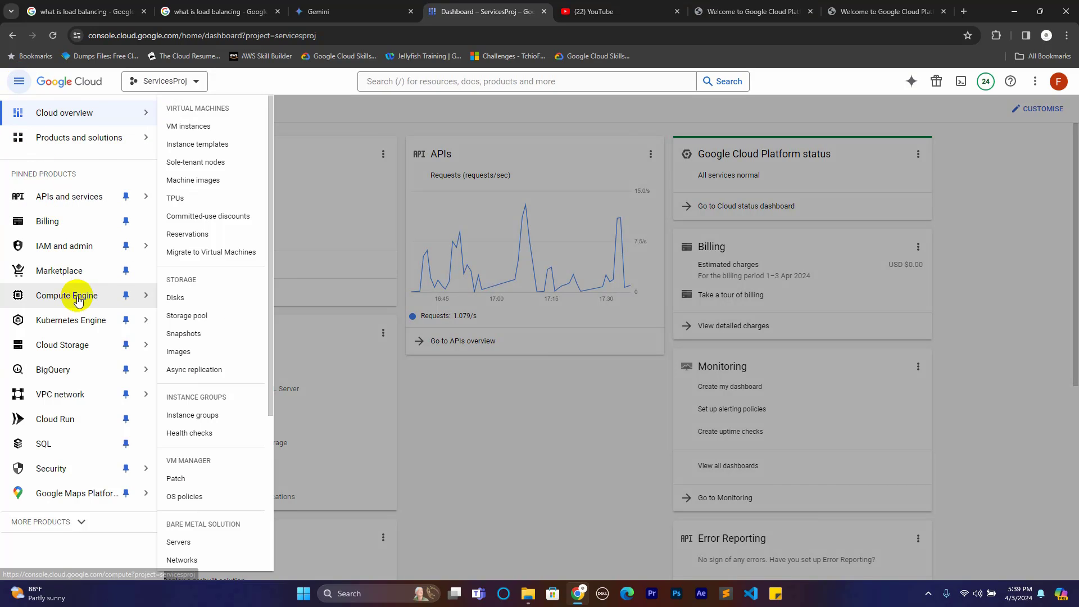
left_click(197, 146)
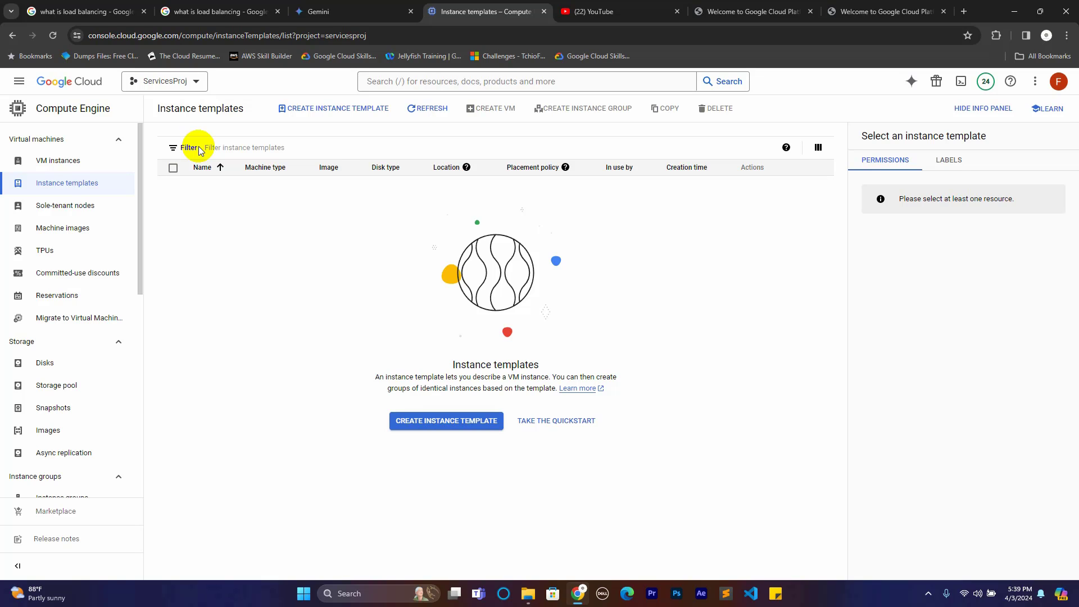
left_click(455, 422)
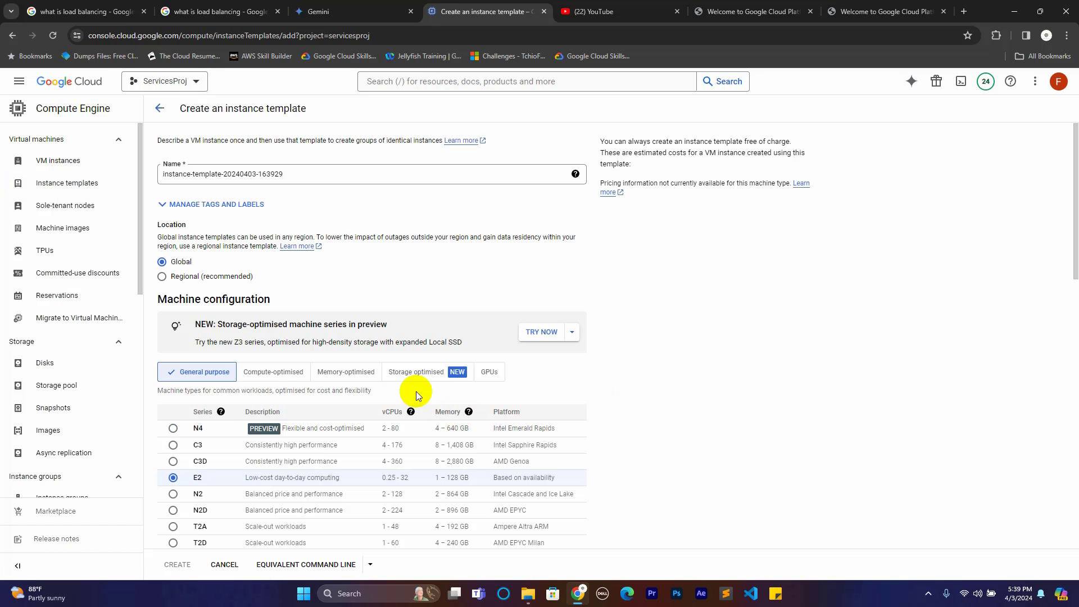
Step: Name the instance template gitcotech-server
left_click_drag(285, 173, 159, 174)
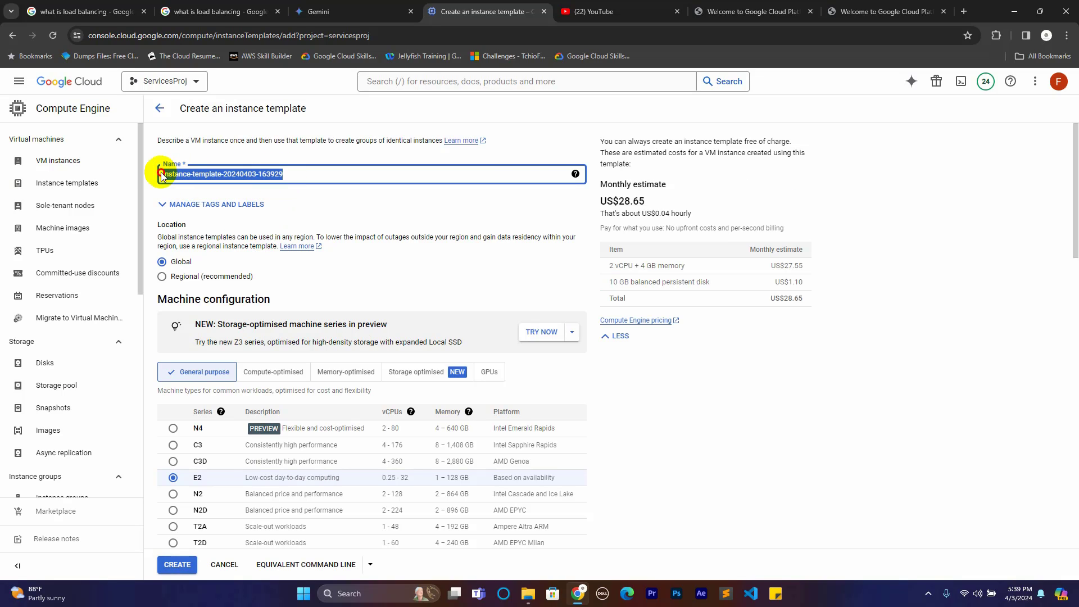
type("gitc")
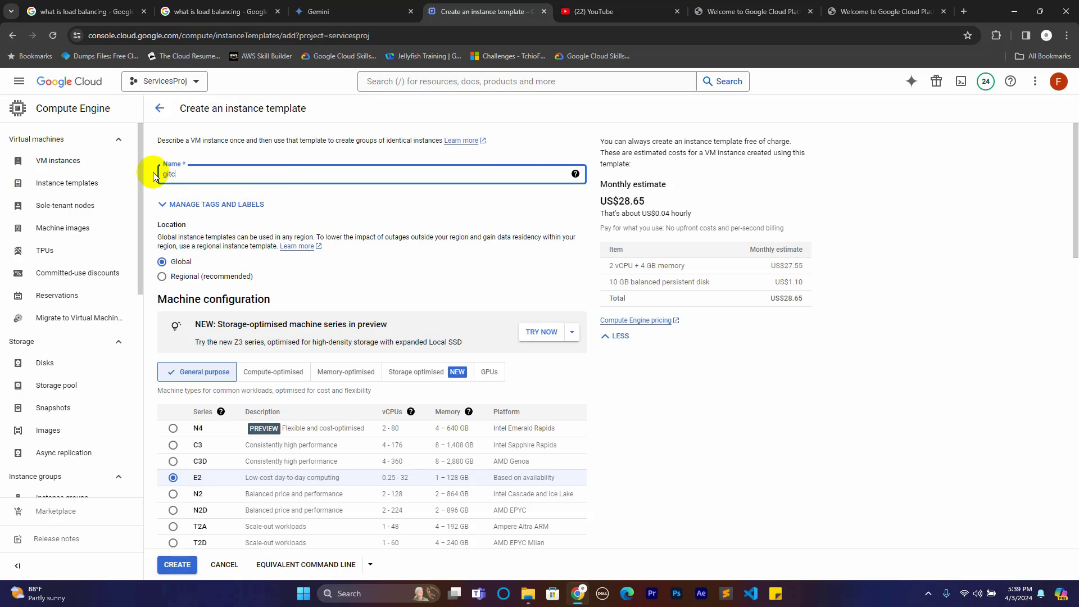
type("ote-serve")
key("BackSpace")
key("BackSpace")
key("BackSpace")
key("BackSpace")
key("BackSpace")
key("BackSpace")
key("BackSpace")
type("ech-server")
Step: Set the template's machine type to the shared-core e2-micro preset
scroll(302, 291, "down", 3)
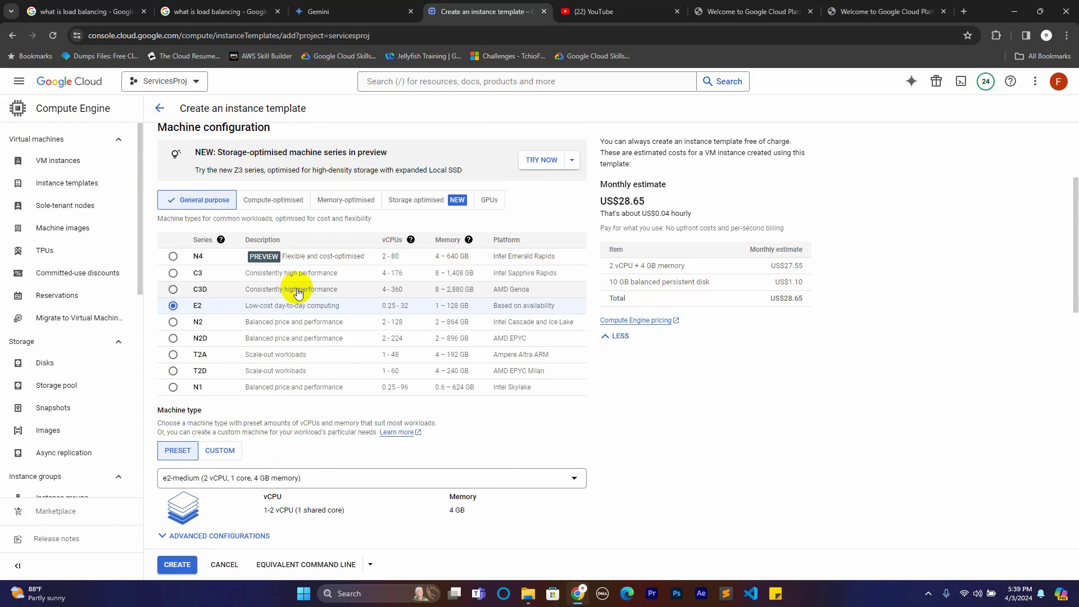
scroll(298, 292, "down", 4)
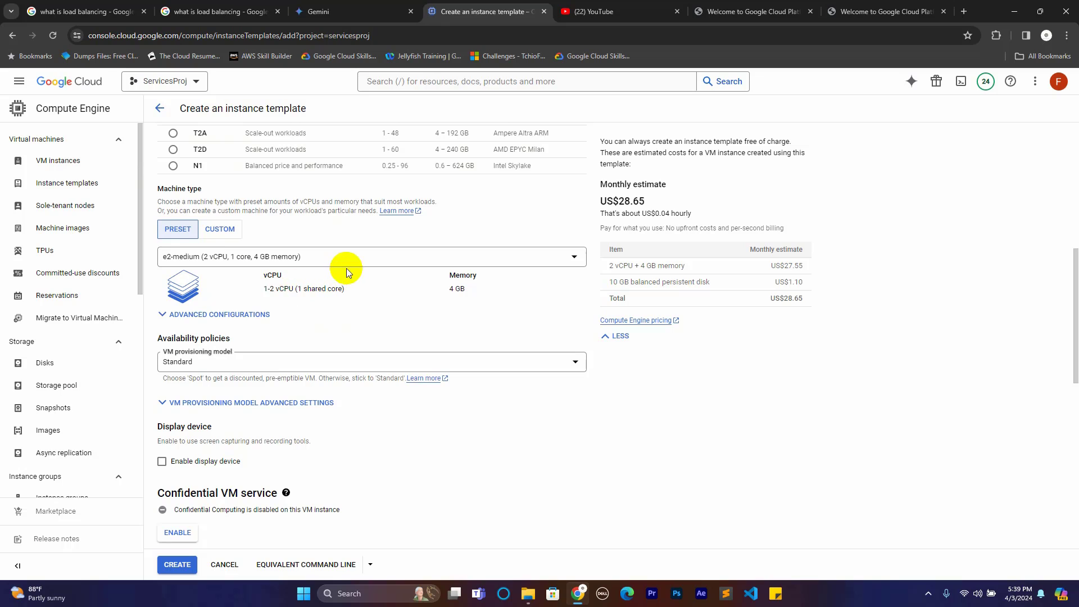
left_click(361, 261)
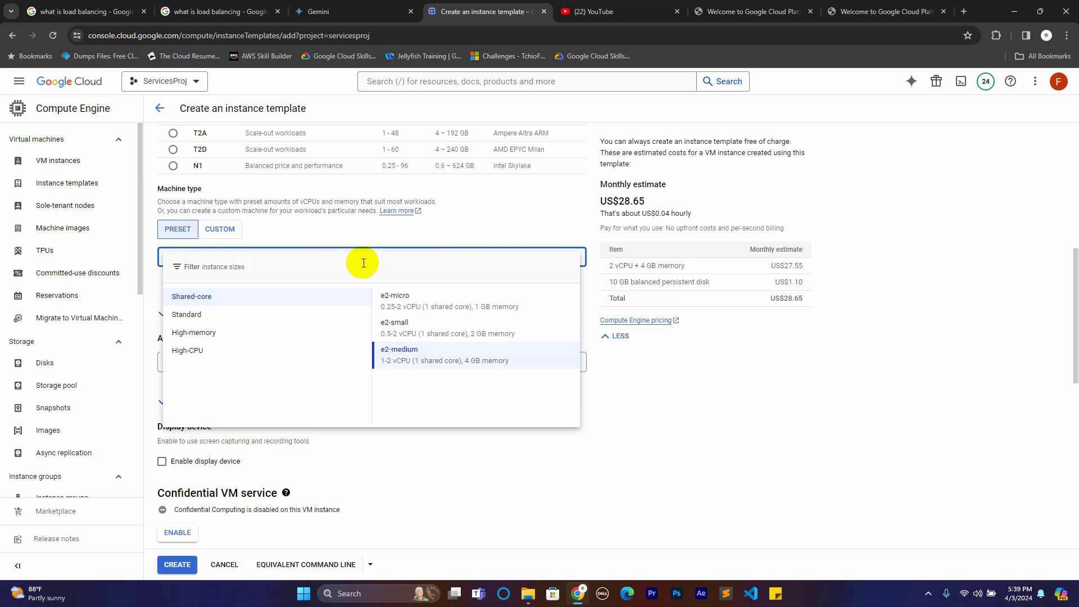
left_click(397, 300)
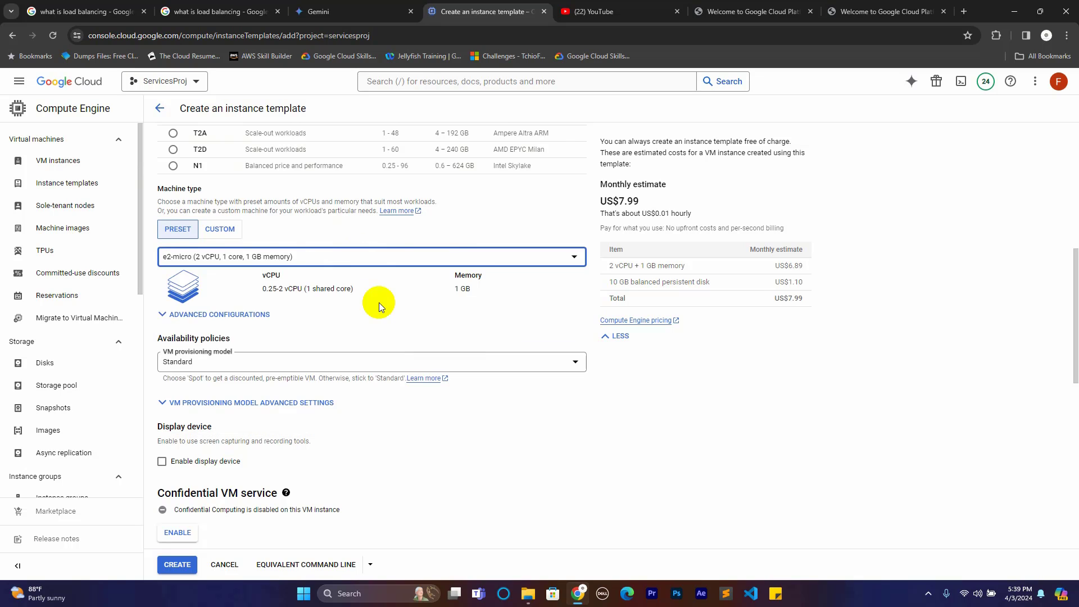
Step: Allow HTTP traffic in the template's firewall settings
scroll(296, 319, "down", 5)
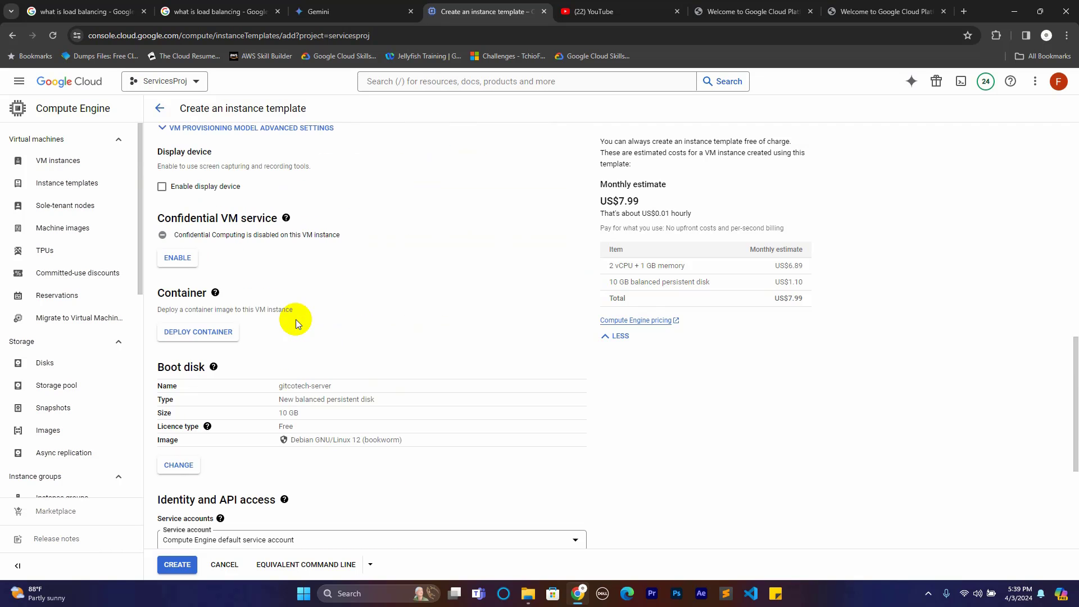
scroll(295, 320, "down", 3)
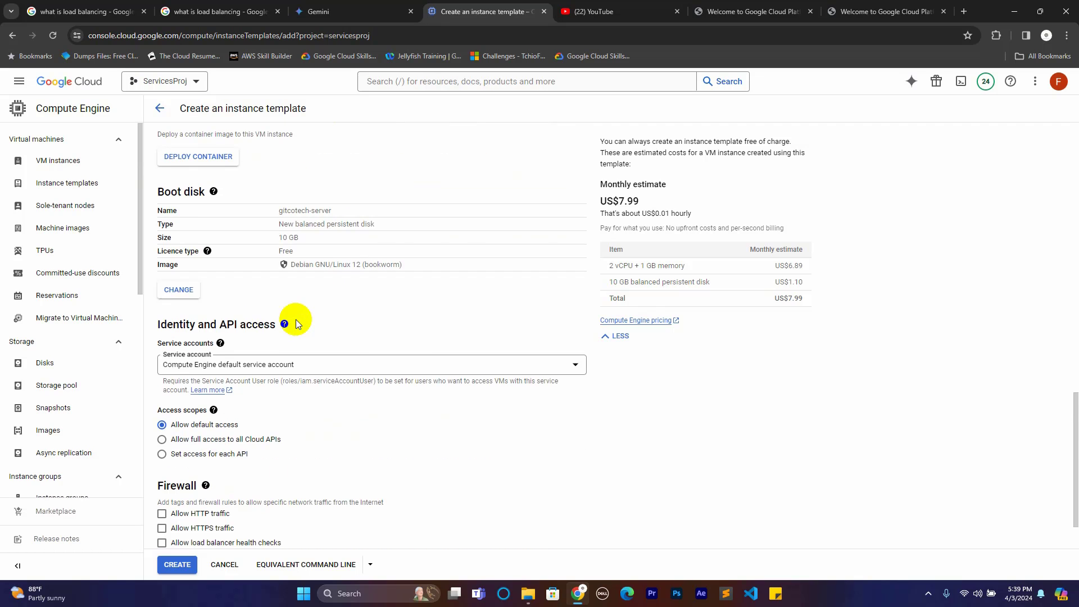
scroll(296, 319, "down", 2)
scroll(295, 320, "up", 9)
scroll(297, 320, "up", 7)
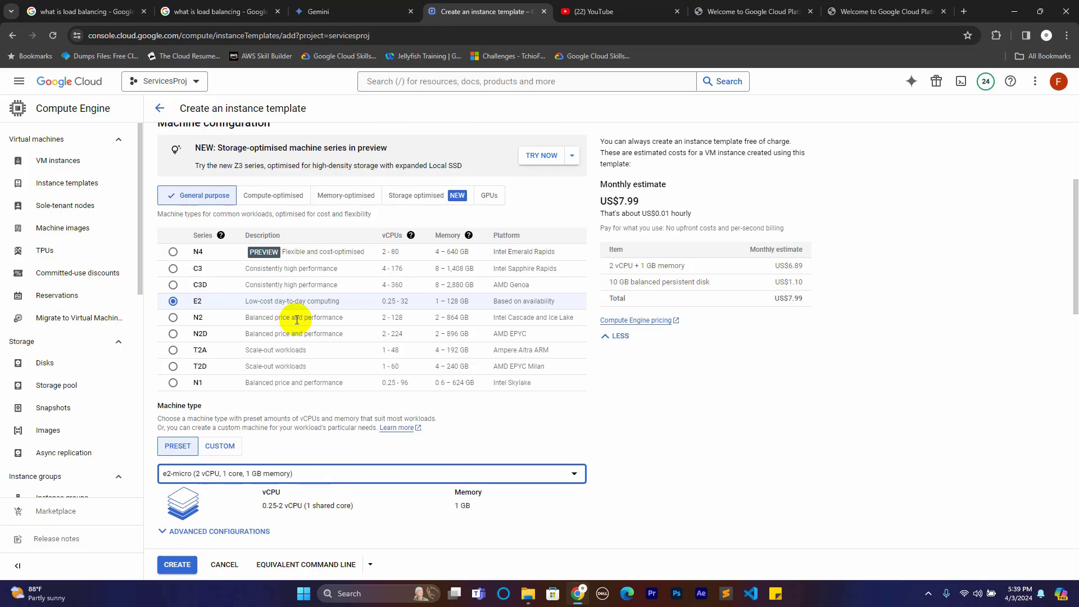
scroll(297, 319, "down", 15)
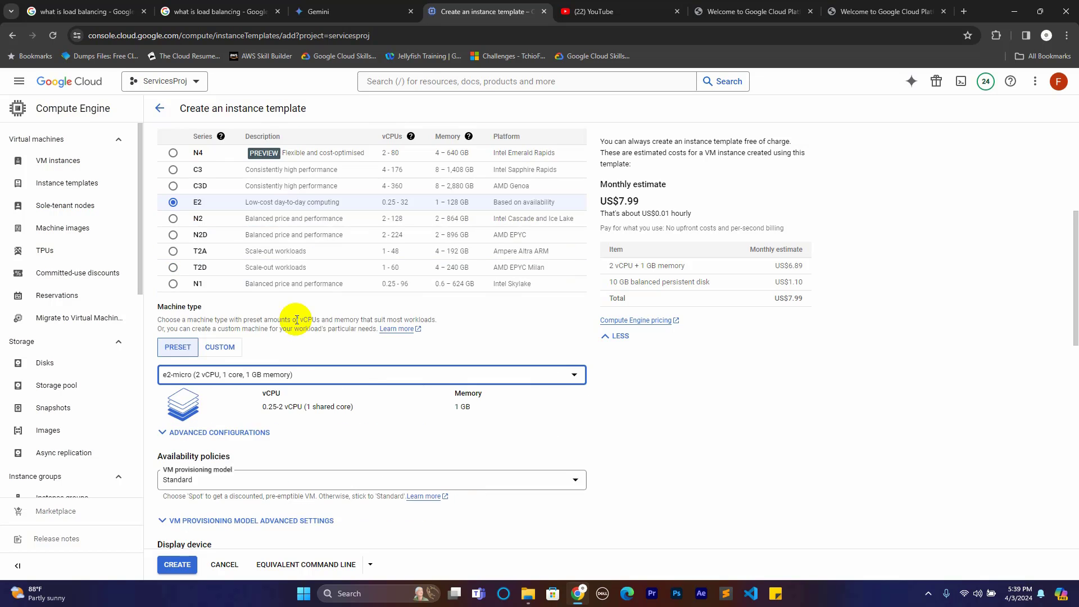
scroll(297, 319, "down", 3)
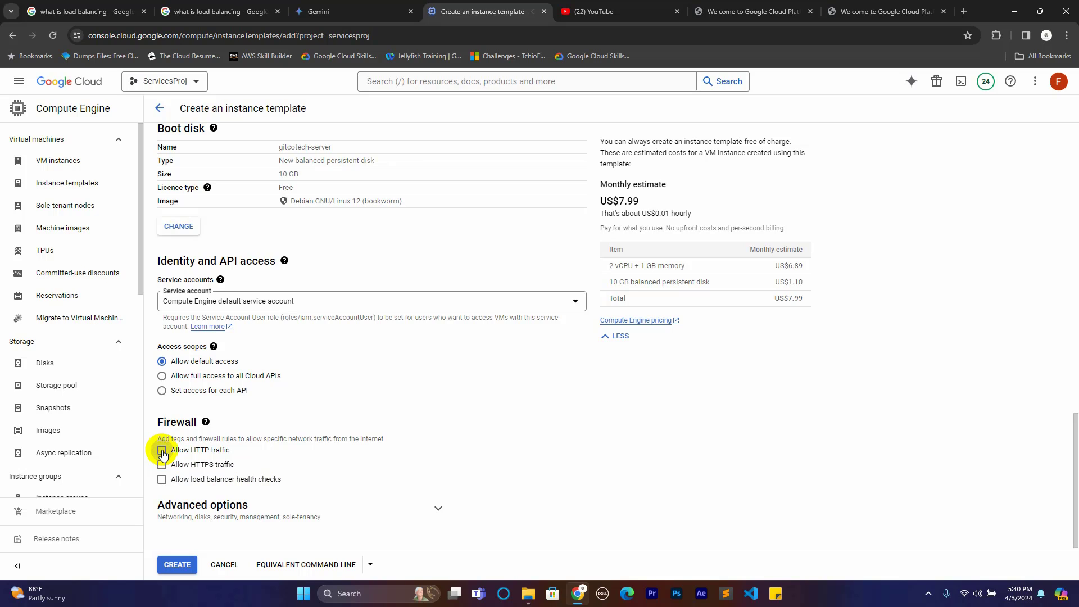
left_click(161, 453)
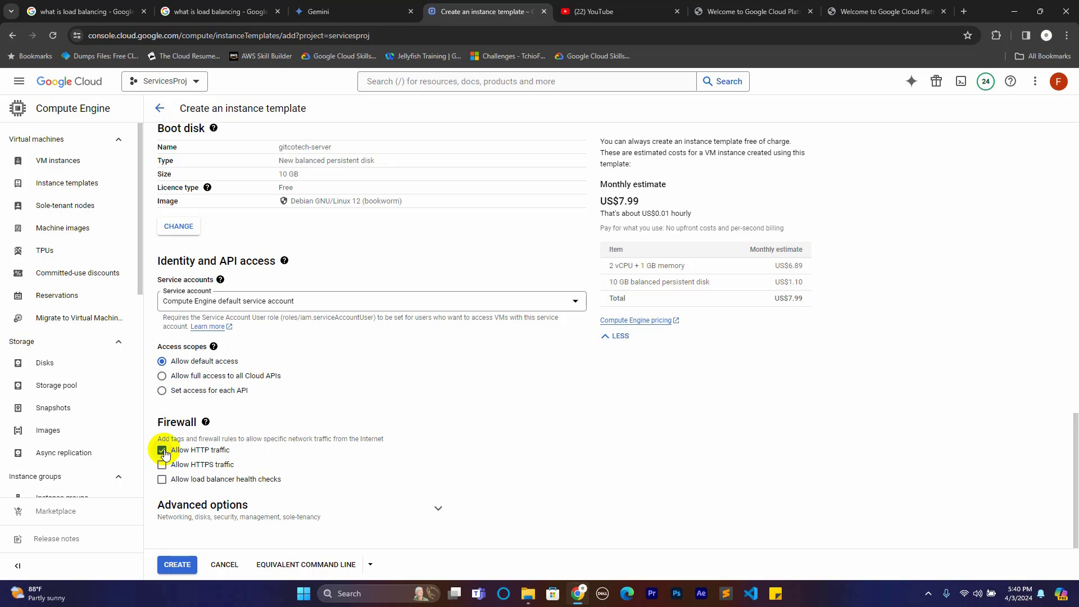
Step: Expand the Management section of the template's advanced options down to the Automation startup script
left_click(227, 520)
scroll(269, 439, "down", 4)
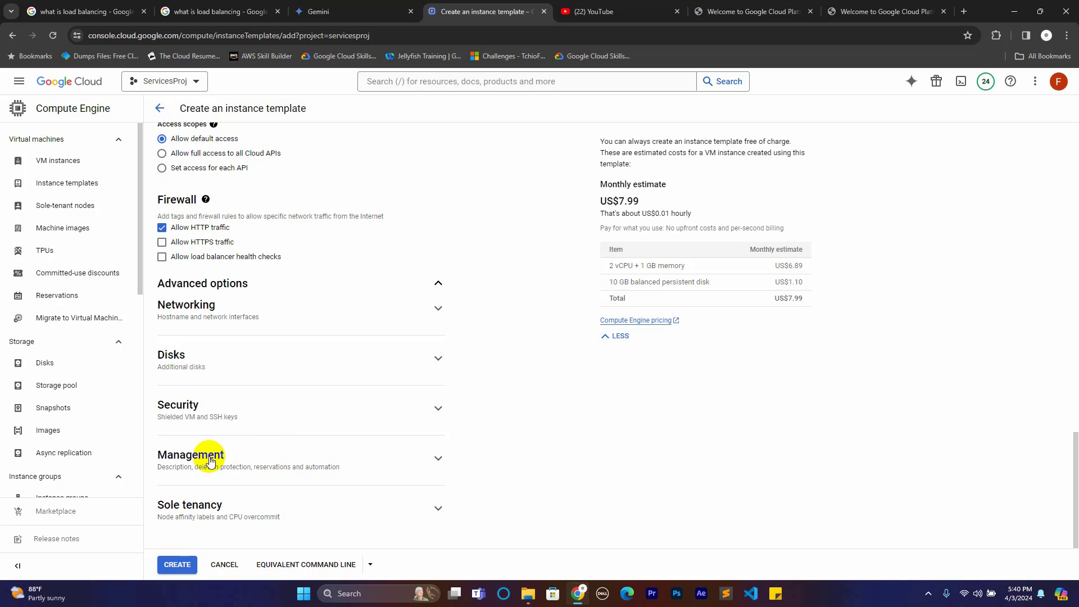
left_click(195, 459)
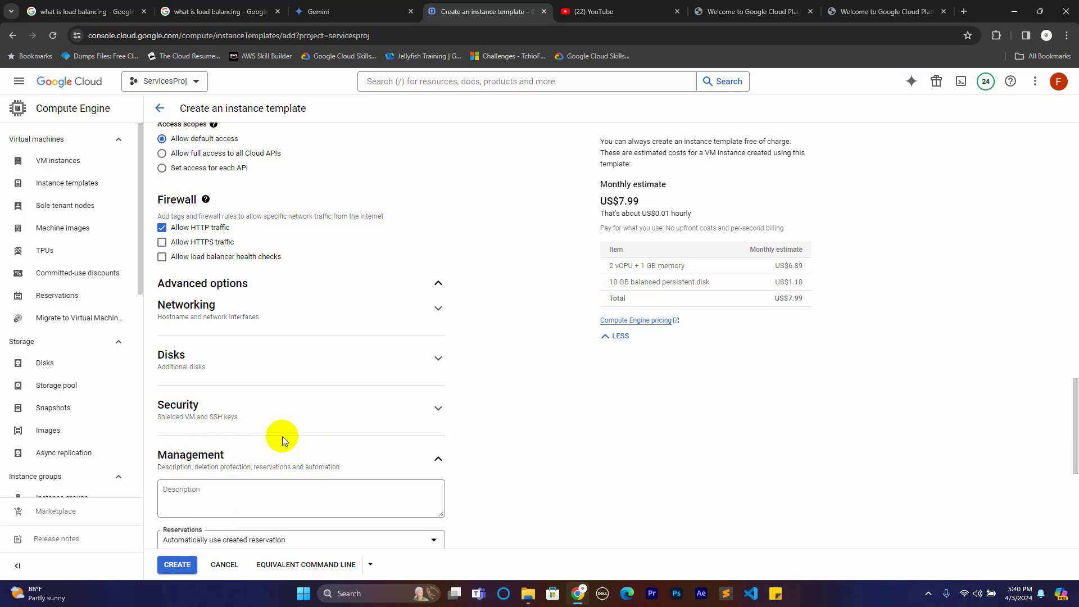
scroll(282, 436, "down", 4)
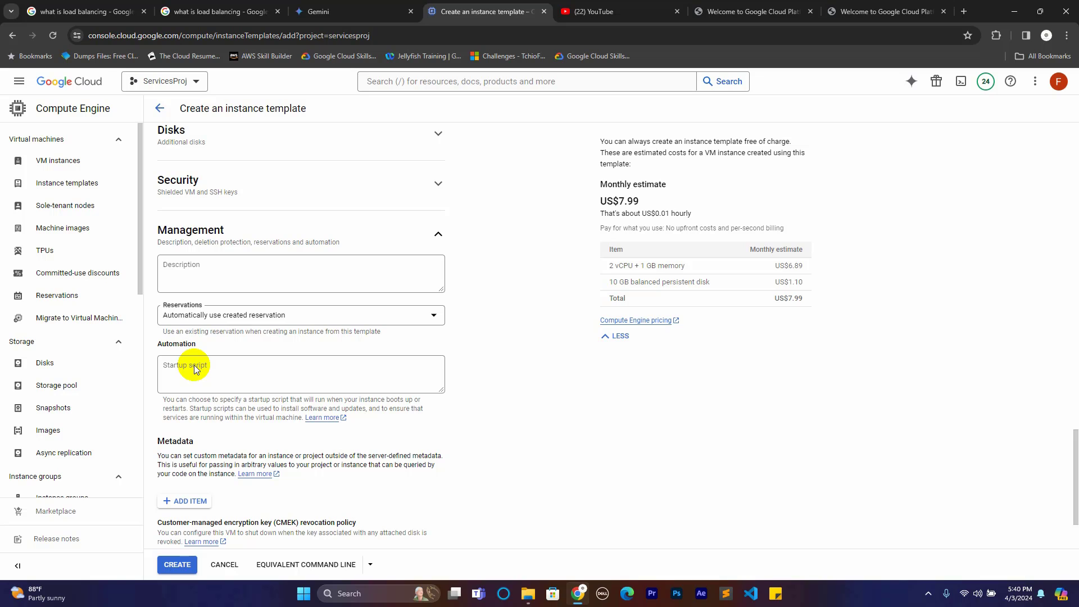
Step: Switch to Gemini and copy the whole bash script that installs Nginx and updates the welcome page
left_click(354, 7)
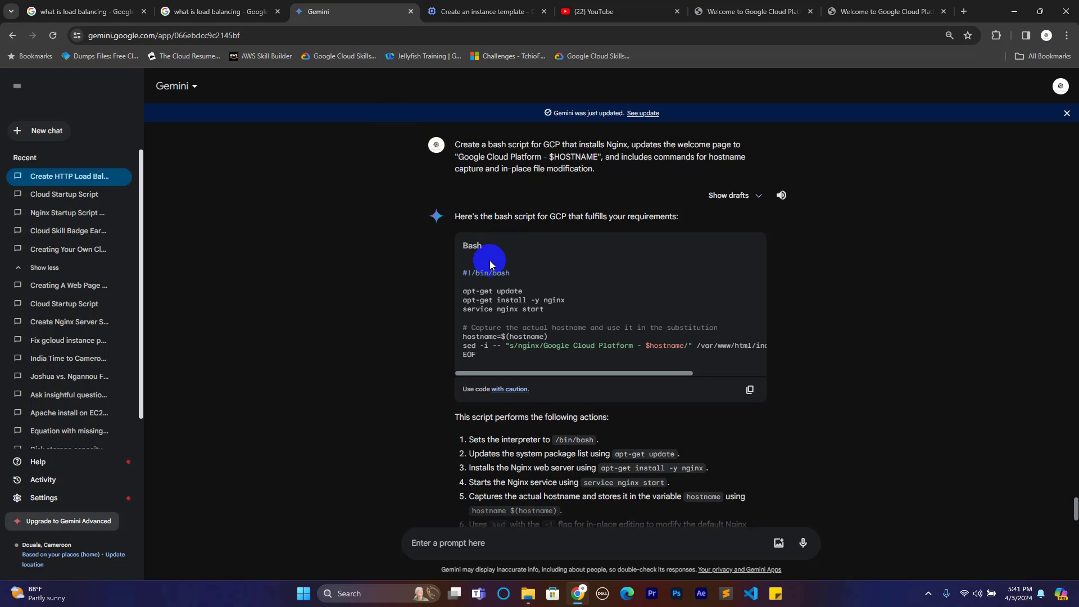
left_click_drag(455, 145, 596, 169)
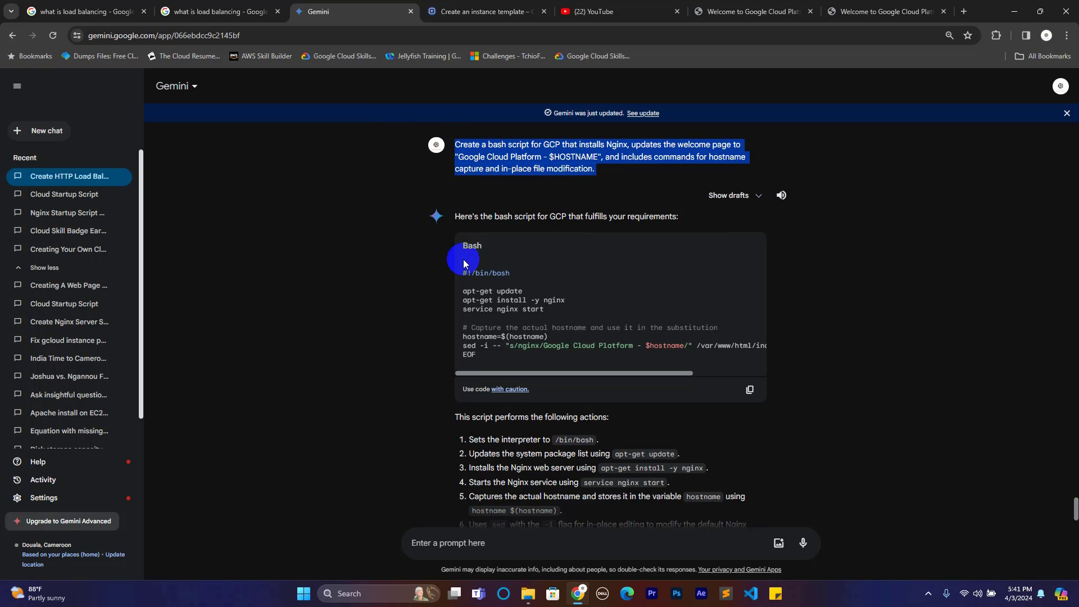
left_click_drag(477, 356, 458, 279)
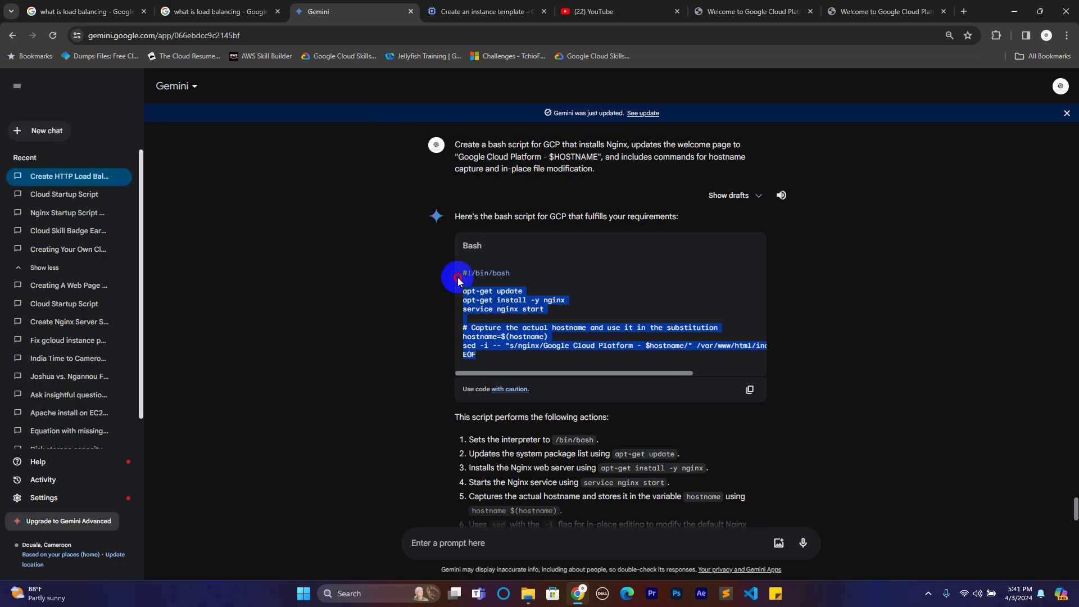
left_click_drag(476, 356, 463, 272)
right_click(478, 281)
left_click(502, 287)
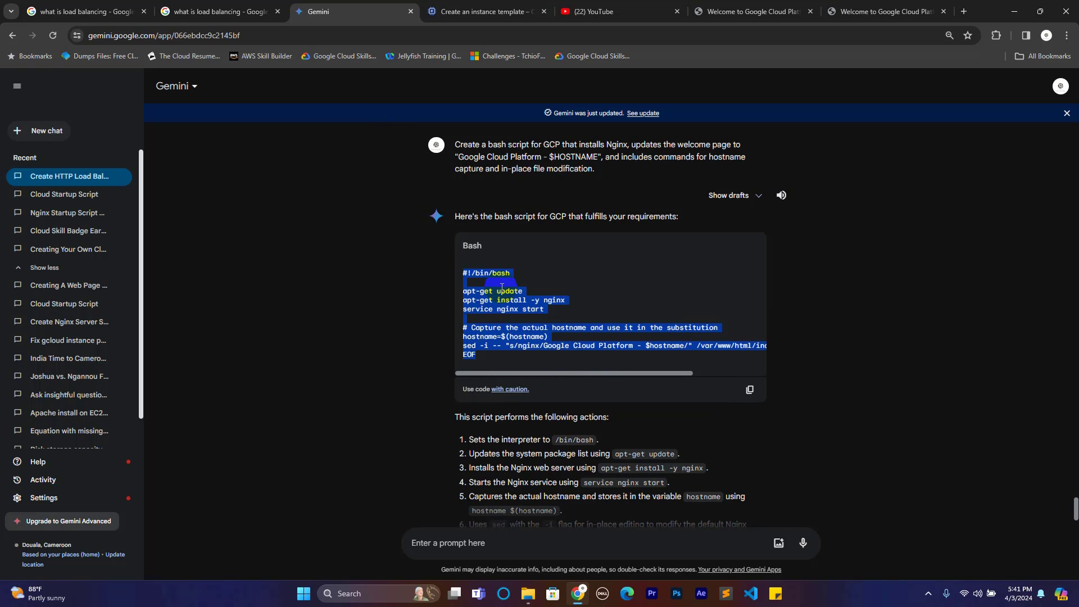
Step: Return to the instance template in Google Cloud and paste the copied Nginx script as its startup script
left_click(482, 11)
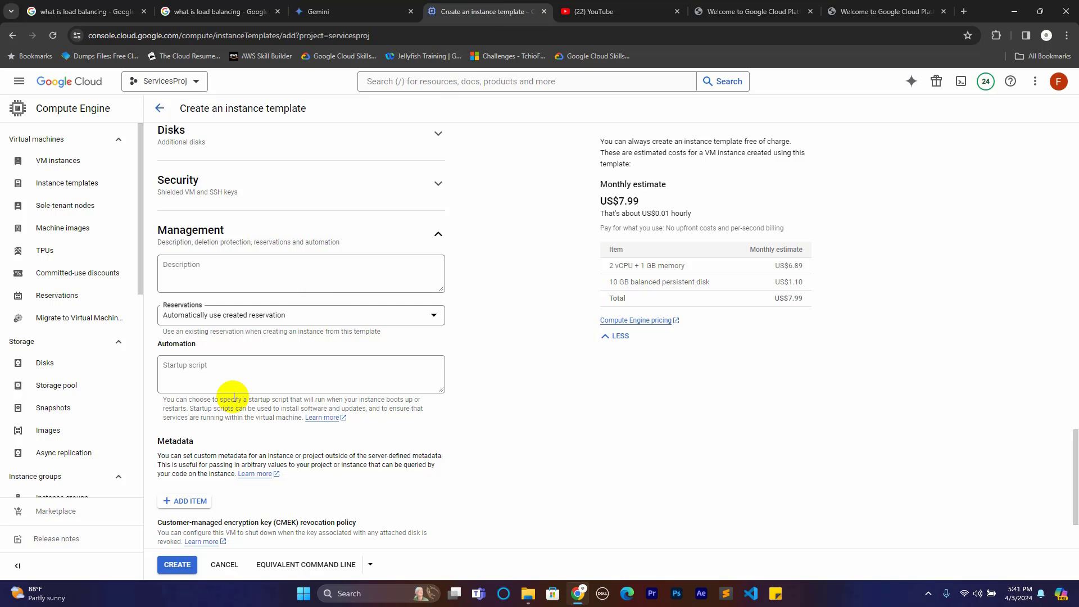
right_click(181, 375)
left_click(180, 369)
left_click(181, 368)
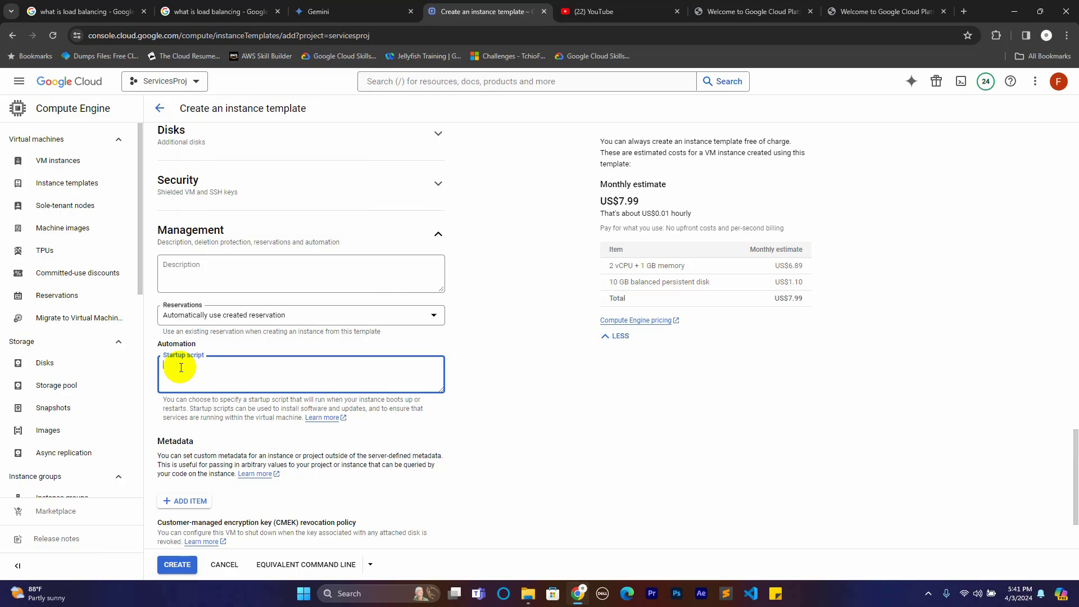
right_click(180, 366)
left_click(217, 194)
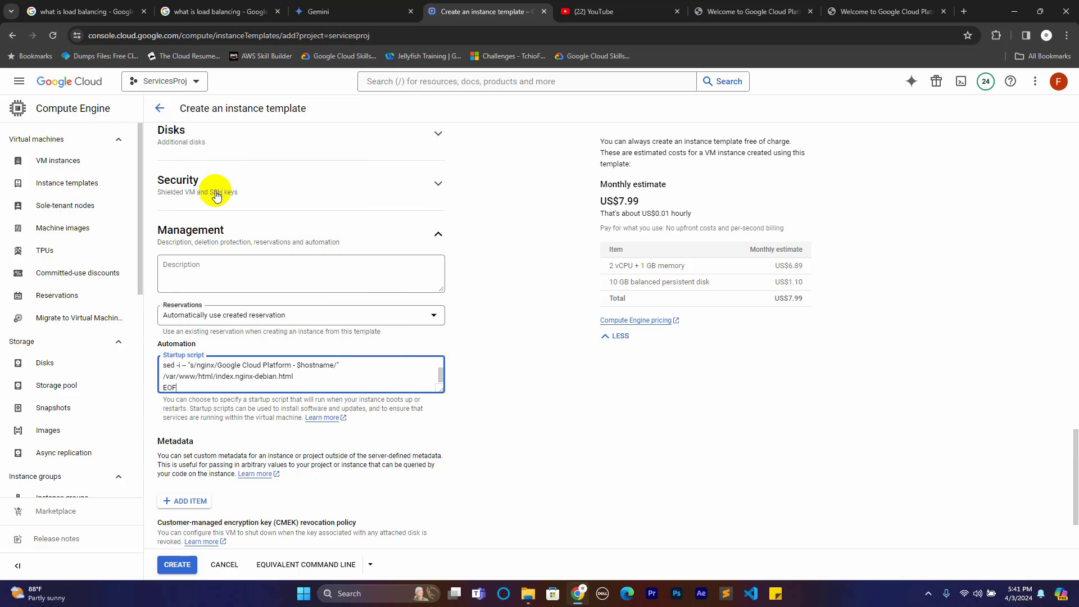
Step: Switch to Gemini and review the script's package update, Nginx install, hostname capture and welcome page substitution lines
left_click(318, 12)
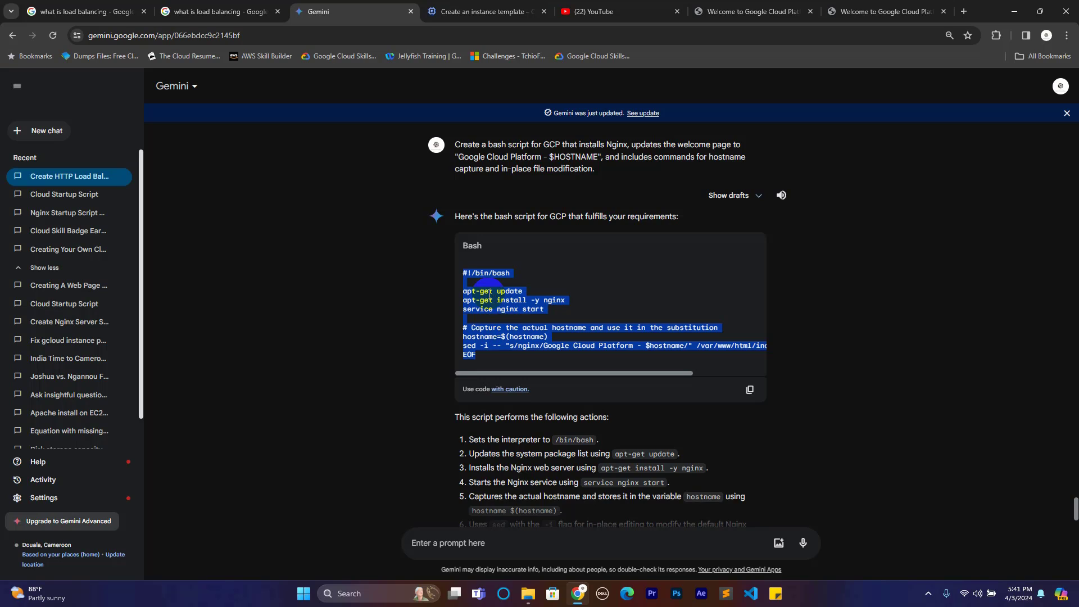
left_click_drag(527, 292, 469, 293)
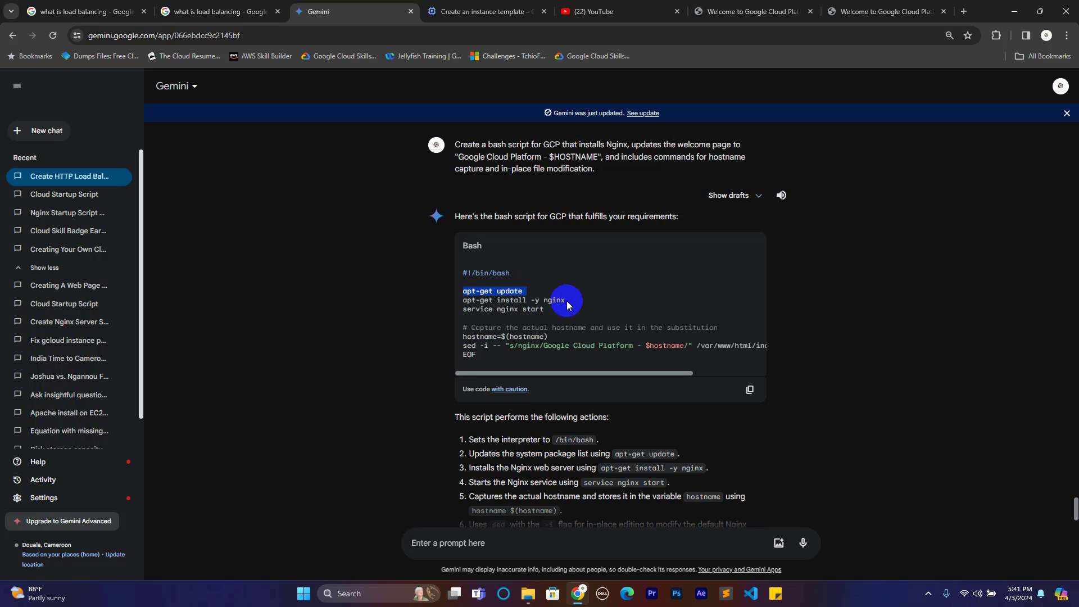
left_click_drag(566, 301, 452, 315)
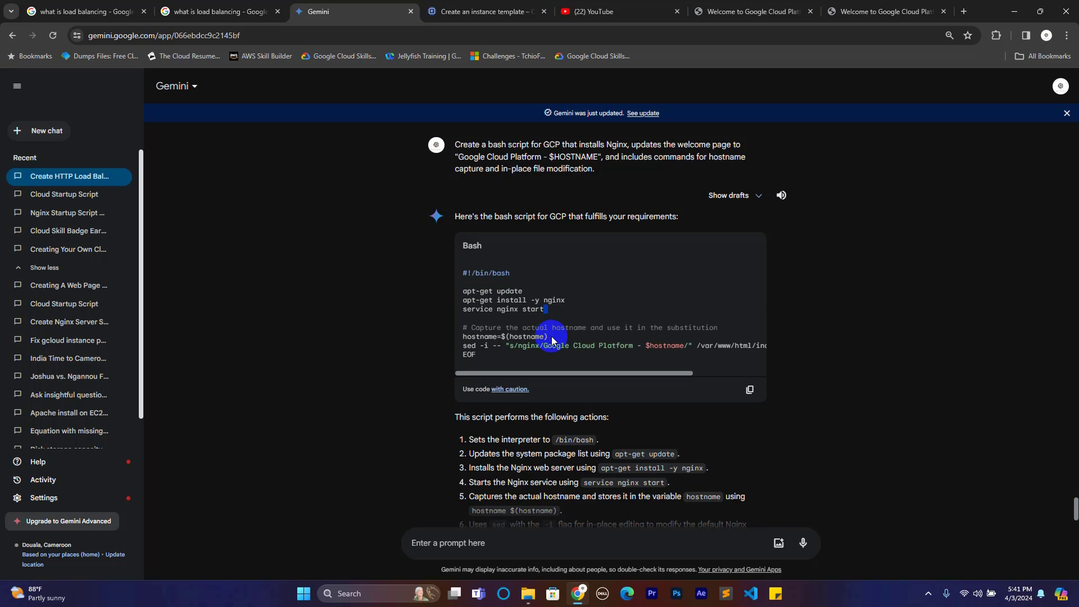
left_click_drag(548, 338, 463, 337)
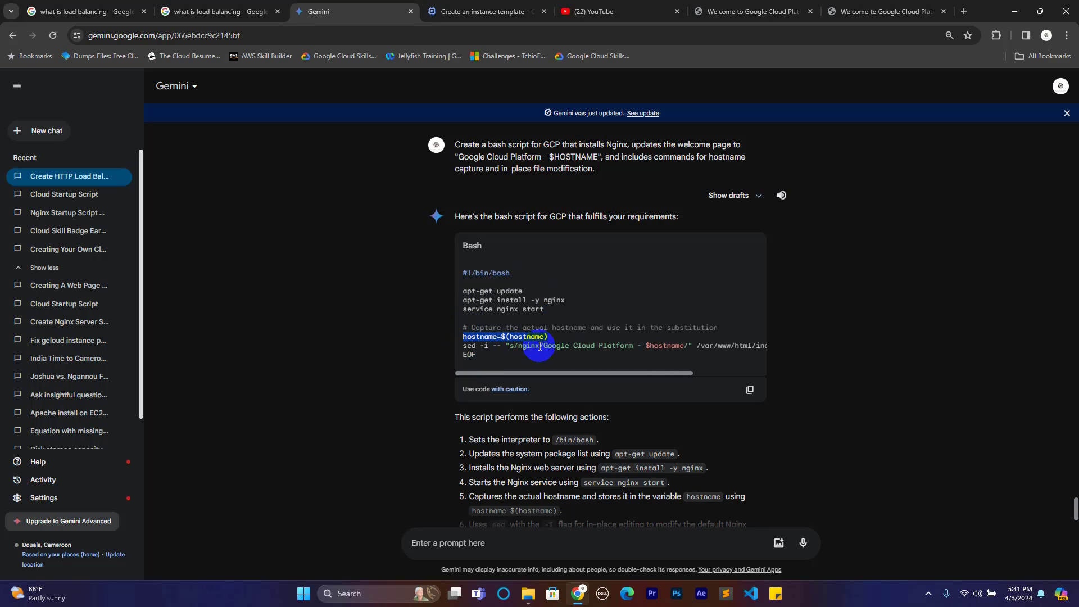
left_click_drag(540, 347, 520, 349)
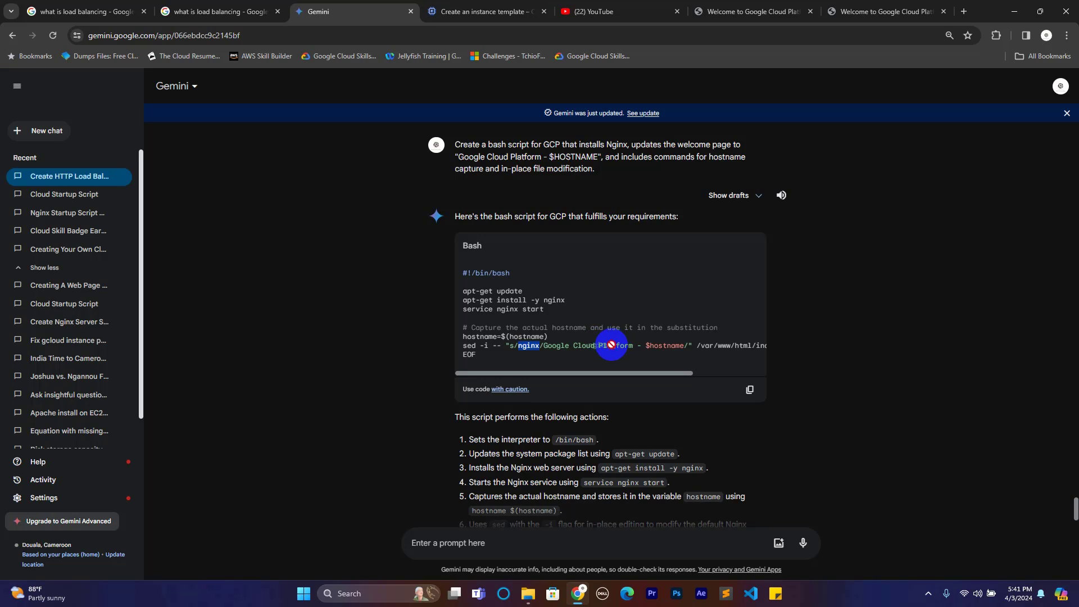
left_click_drag(646, 347, 739, 369)
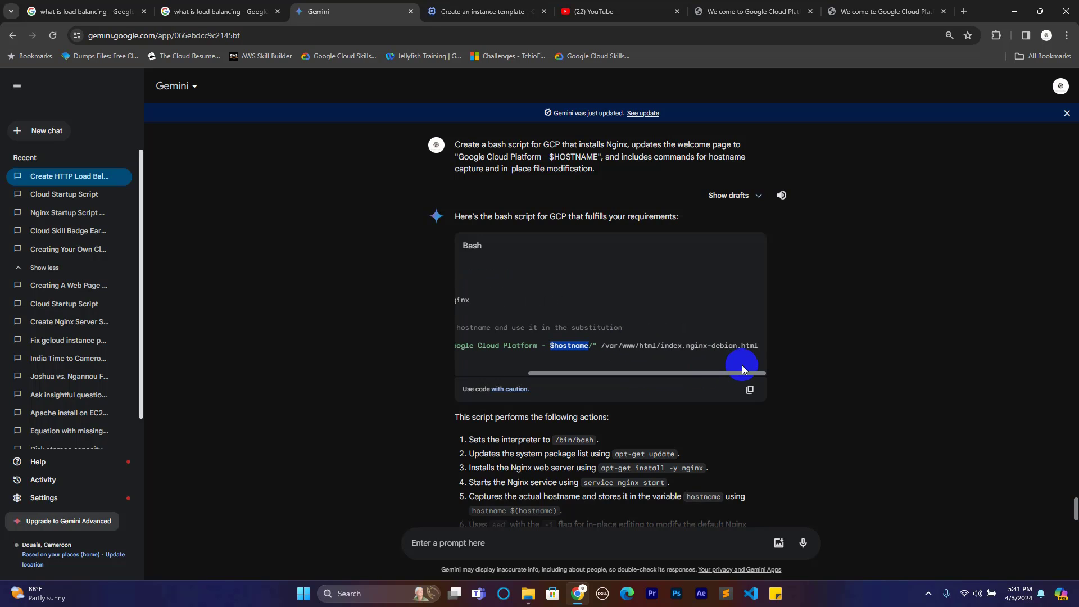
left_click_drag(662, 345, 754, 346)
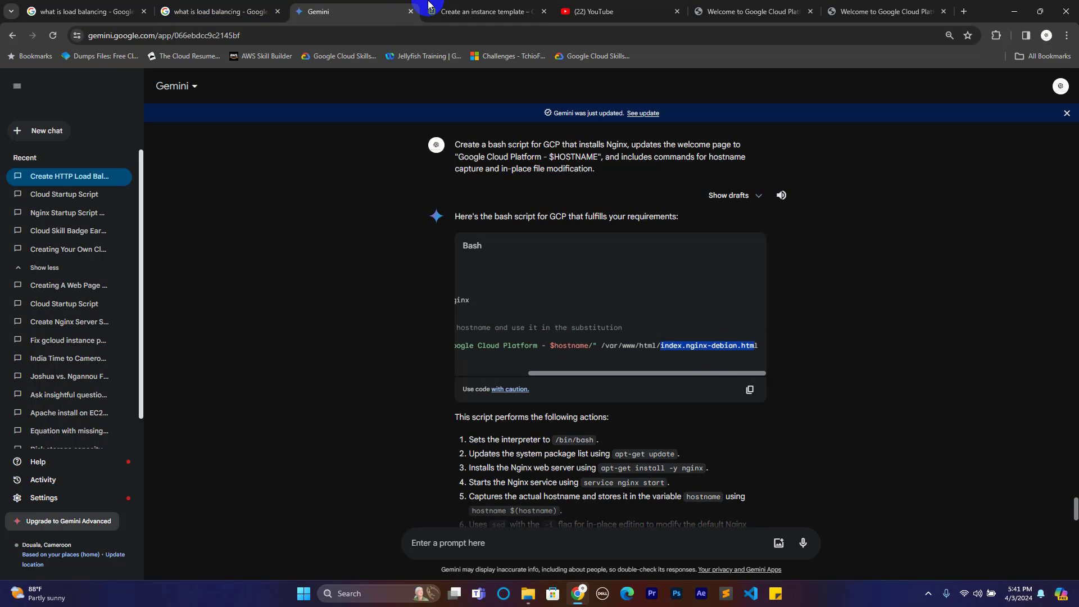
Step: Return to the instance template in Google Cloud and create it with the pasted startup script
left_click(466, 4)
scroll(249, 450, "down", 2)
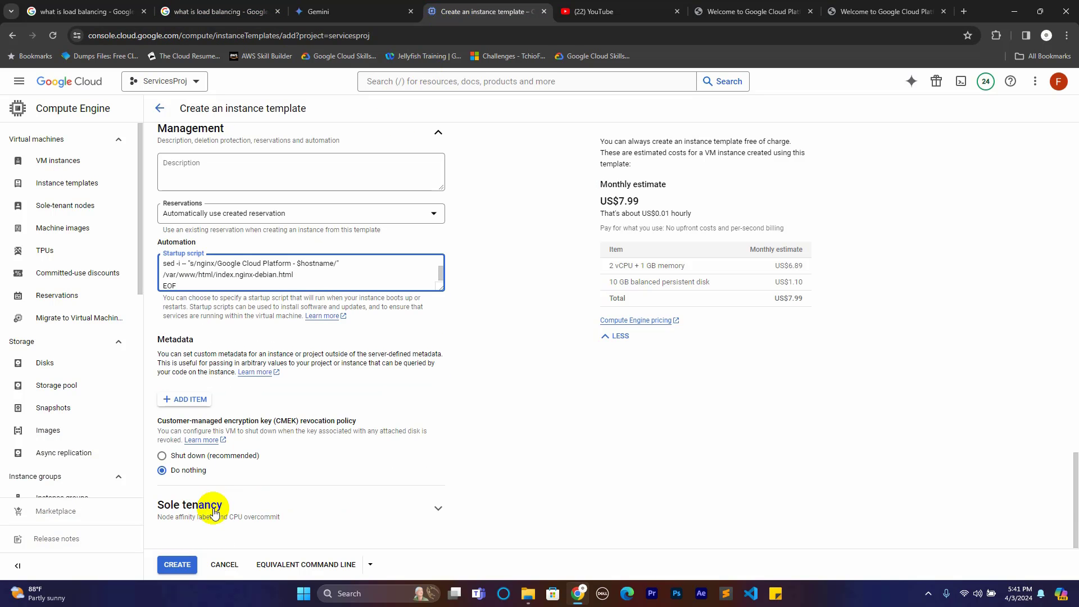
left_click(180, 565)
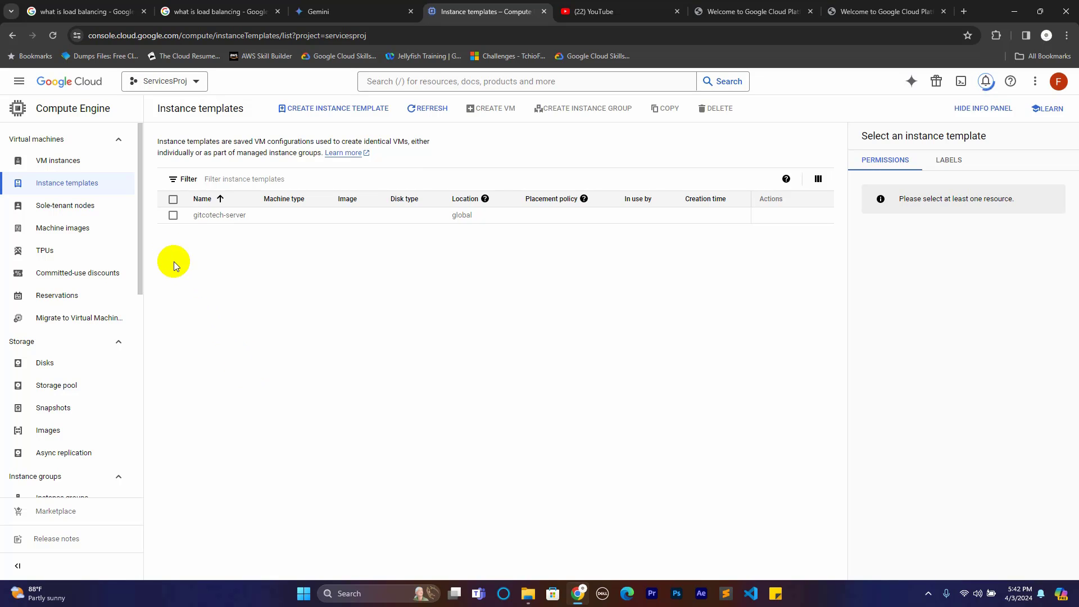
Step: Go to Compute Engine's instance groups and start creating a new instance group
left_click_drag(140, 222, 141, 314)
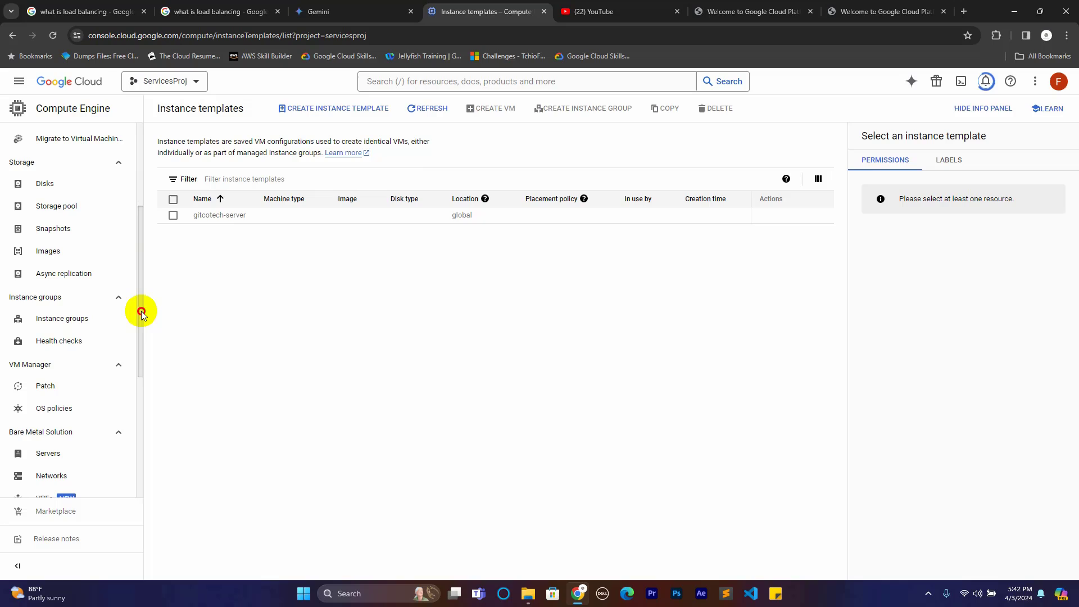
left_click(68, 325)
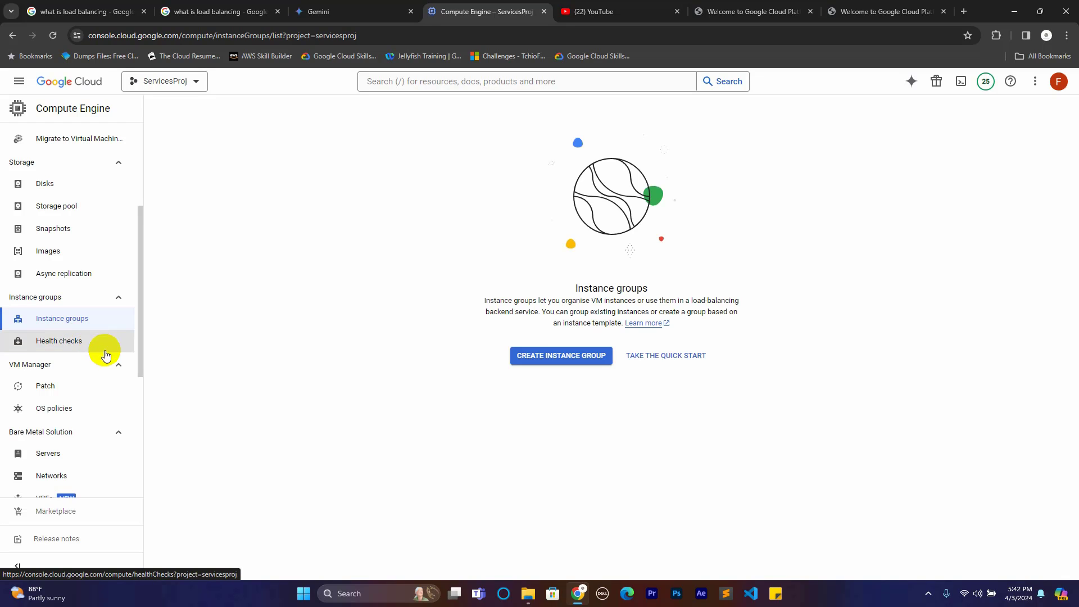
left_click(564, 358)
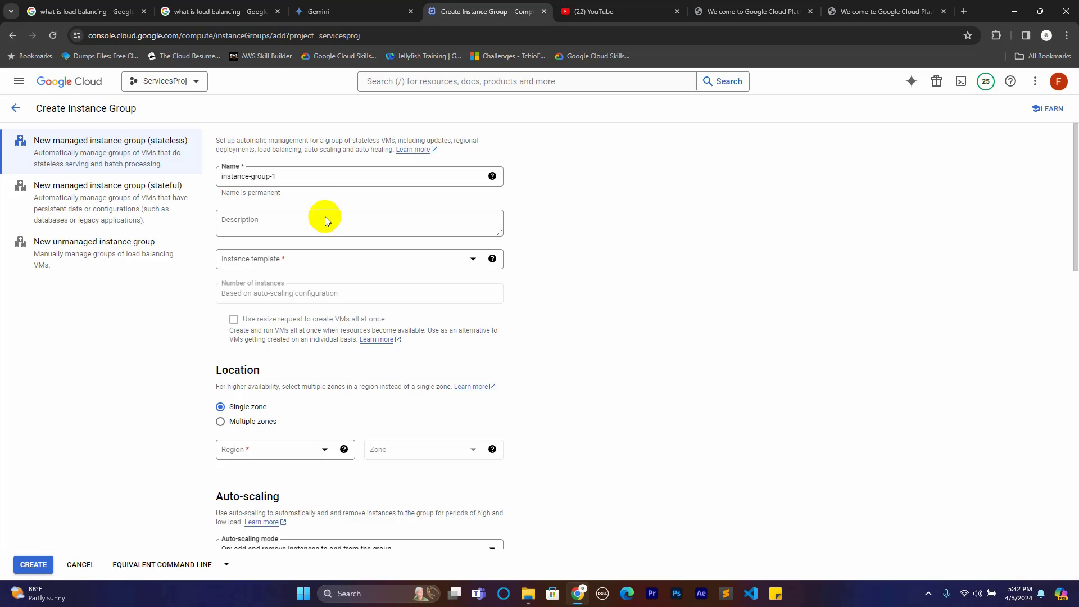
Step: Name the instance group instance-group-gitcotech-server and choose gitcotech-server as its instance template
left_click(284, 176)
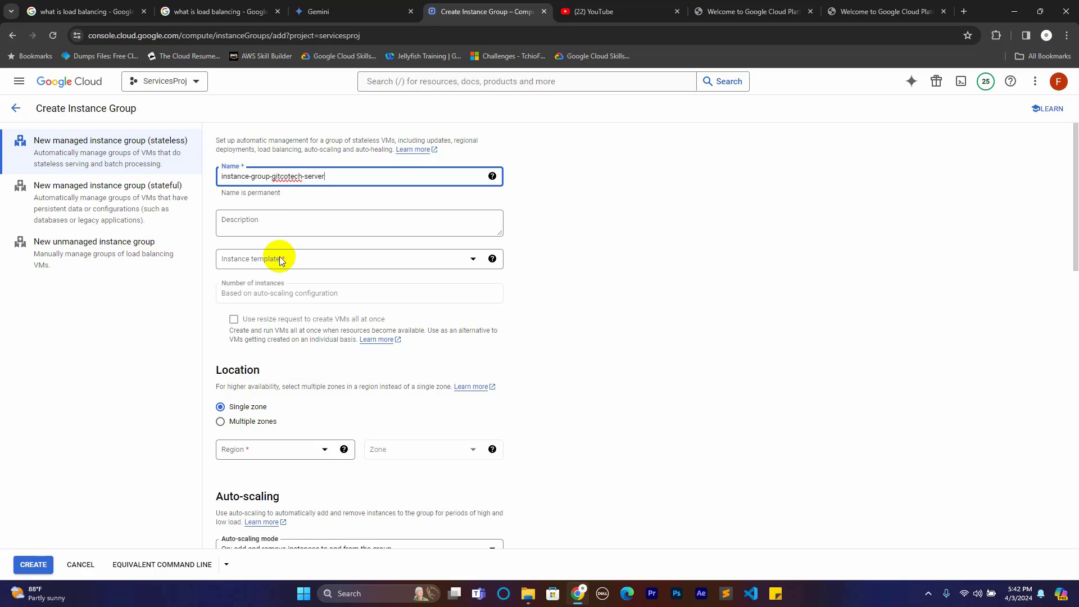
left_click(259, 222)
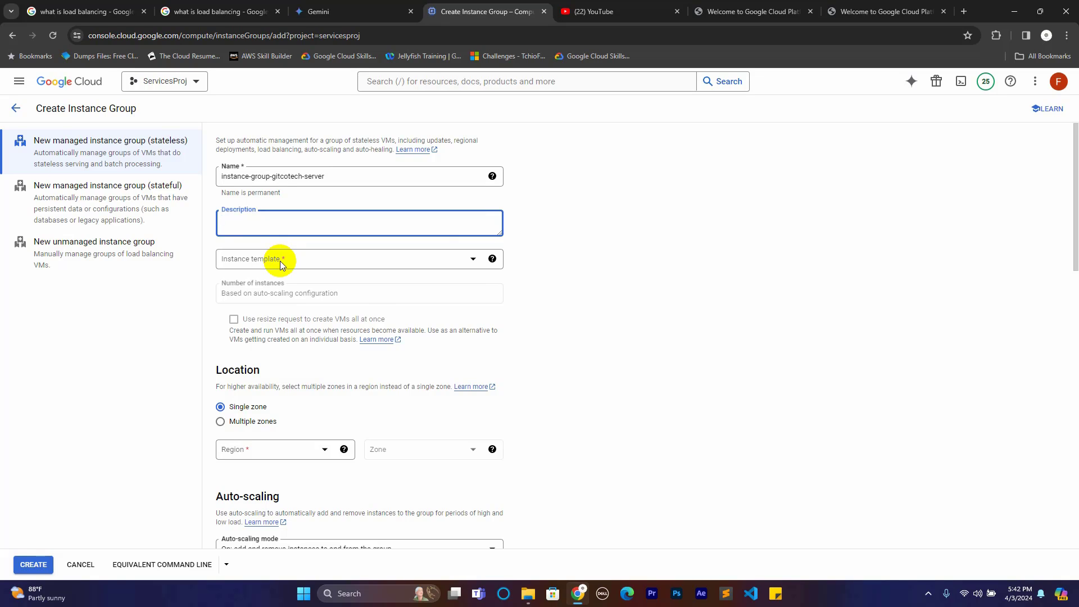
left_click(280, 262)
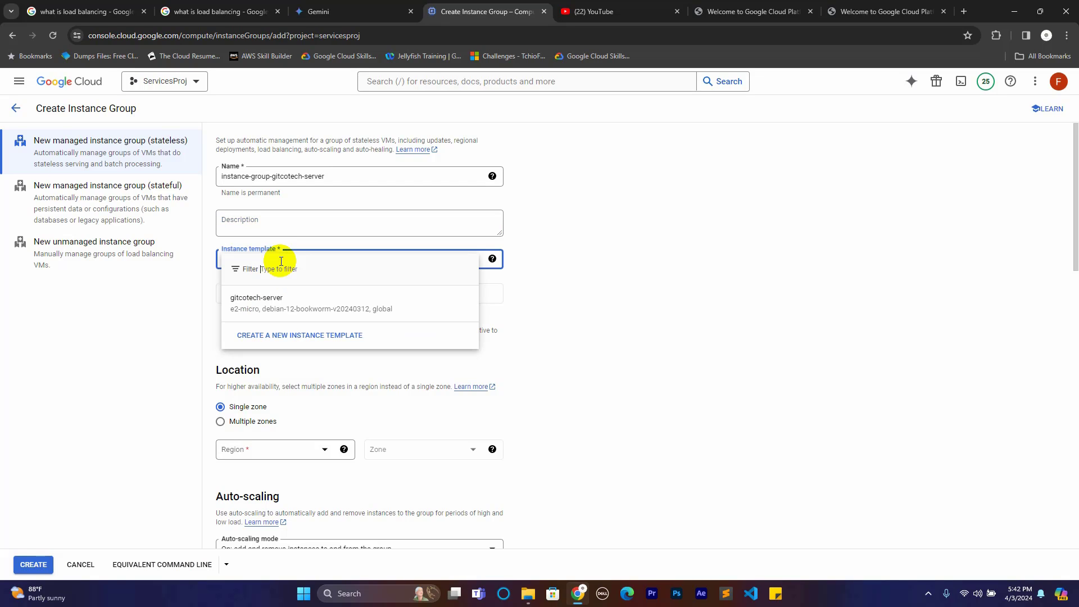
left_click(278, 309)
Step: Set the single-zone instance group's region to us-east1 (South Carolina)
scroll(394, 326, "down", 1)
scroll(394, 326, "down", 2)
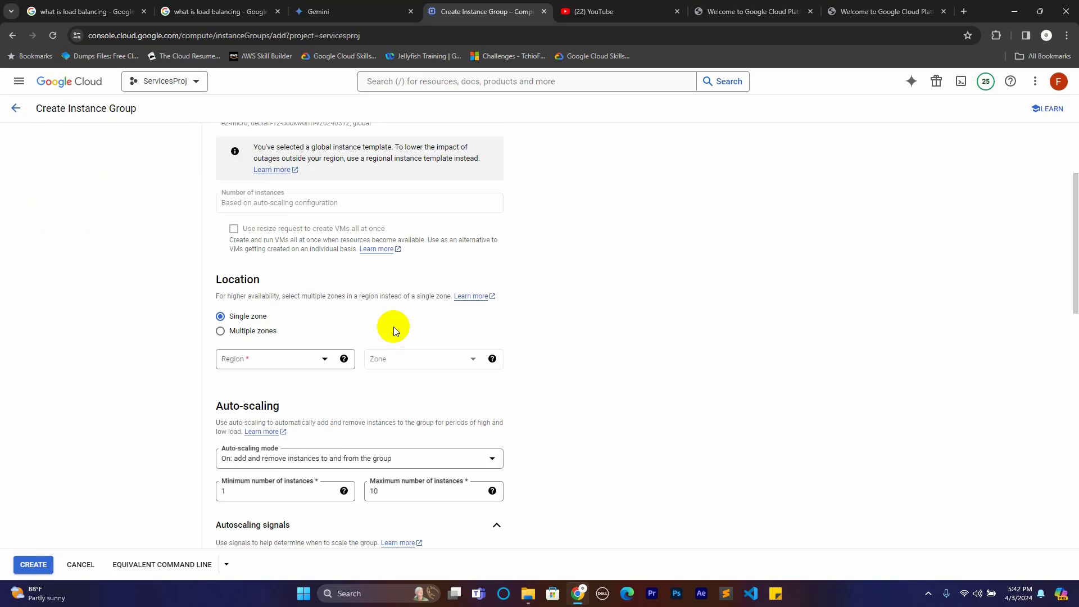
left_click(263, 343)
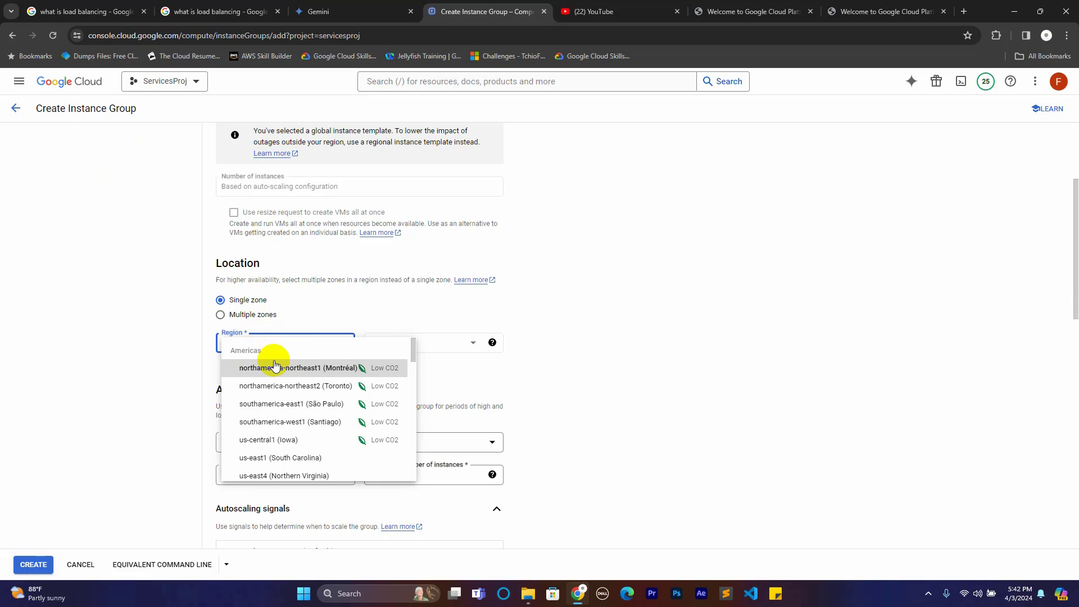
left_click(280, 459)
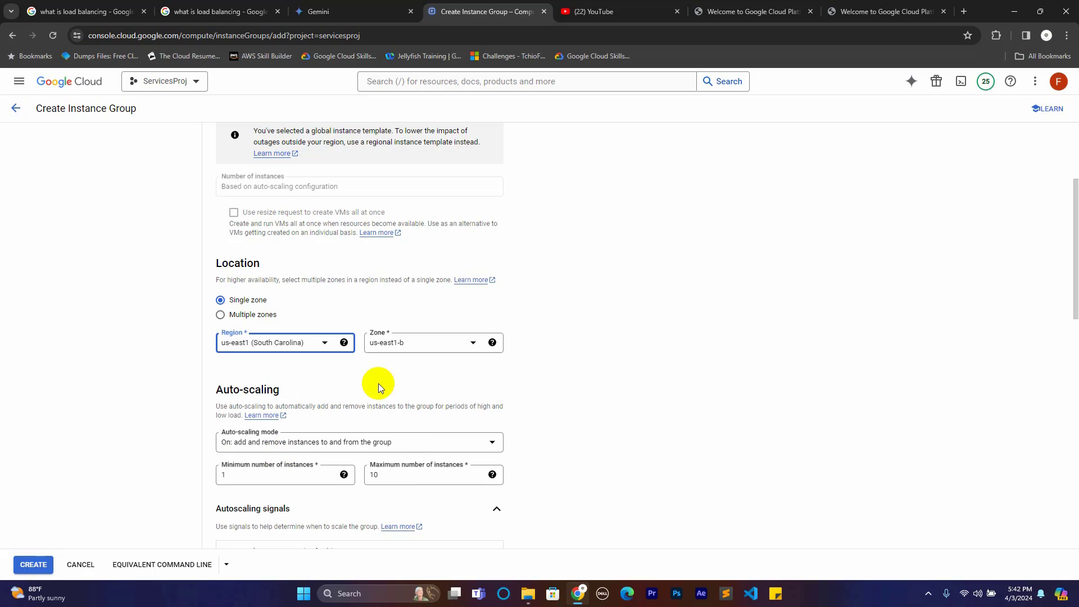
Step: Set the group's auto-scaling limits to a minimum of 2 and a maximum of 3 instances
scroll(396, 379, "down", 1)
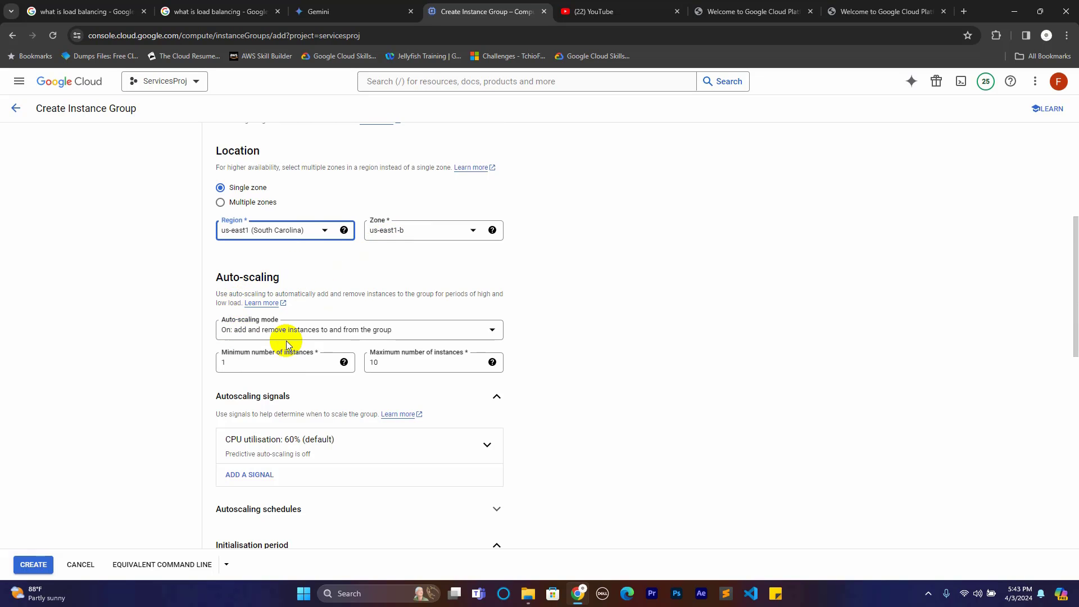
scroll(276, 336, "down", 2)
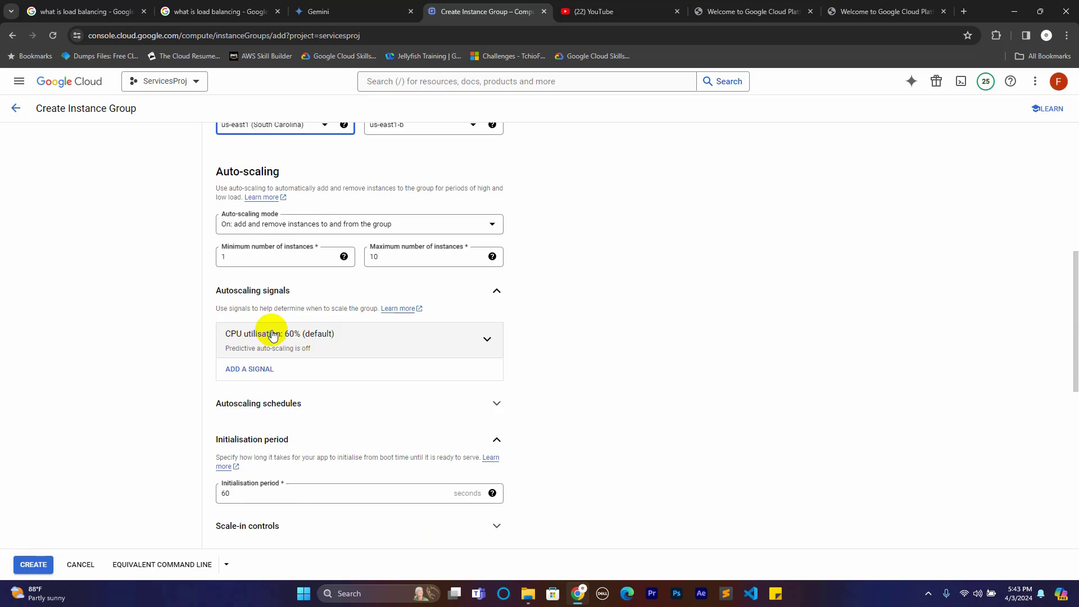
left_click(246, 252)
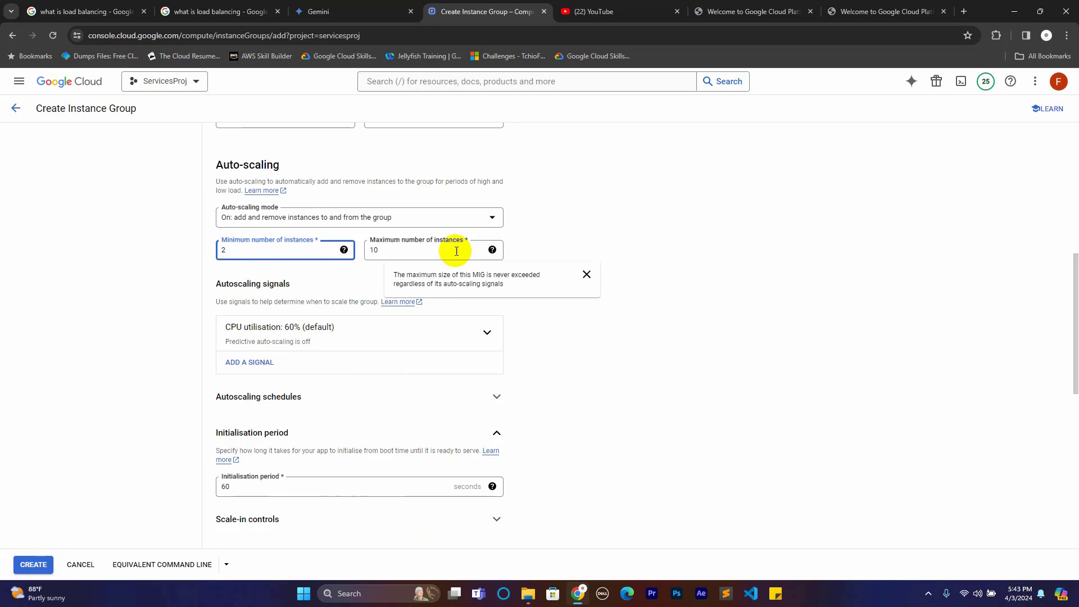
key("Tab")
type("3")
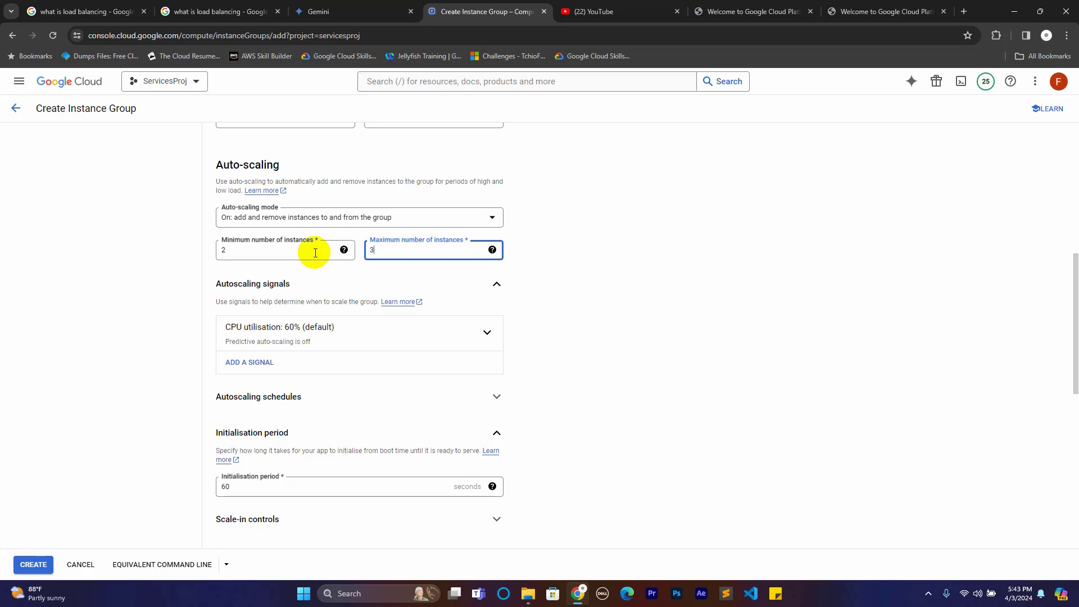
left_click(629, 337)
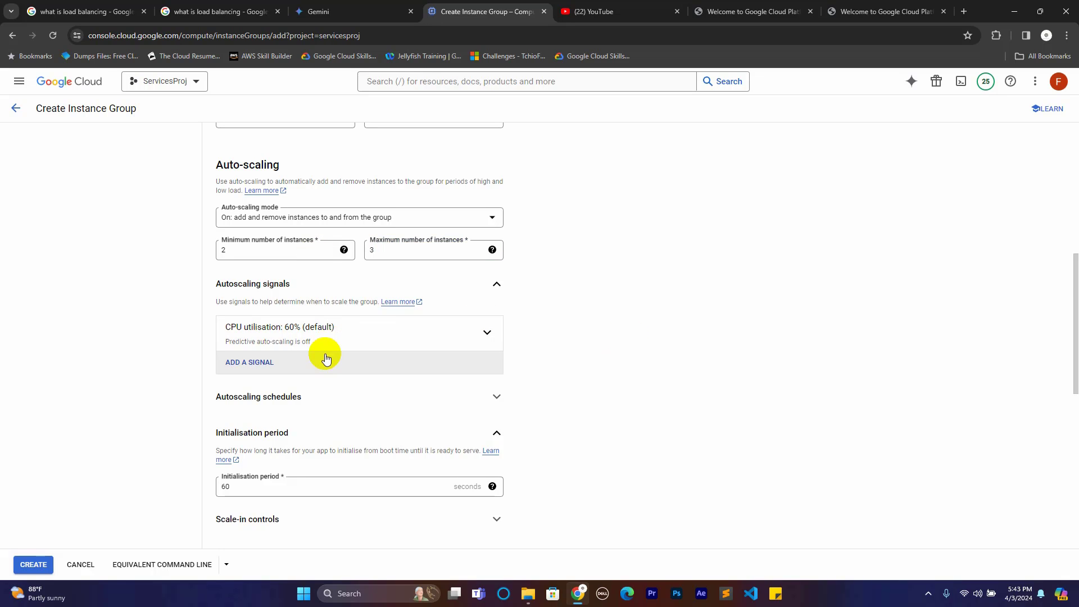
Step: Start a new health check for the group's auto-healing and name it http-check
scroll(326, 360, "down", 2)
scroll(323, 361, "down", 2)
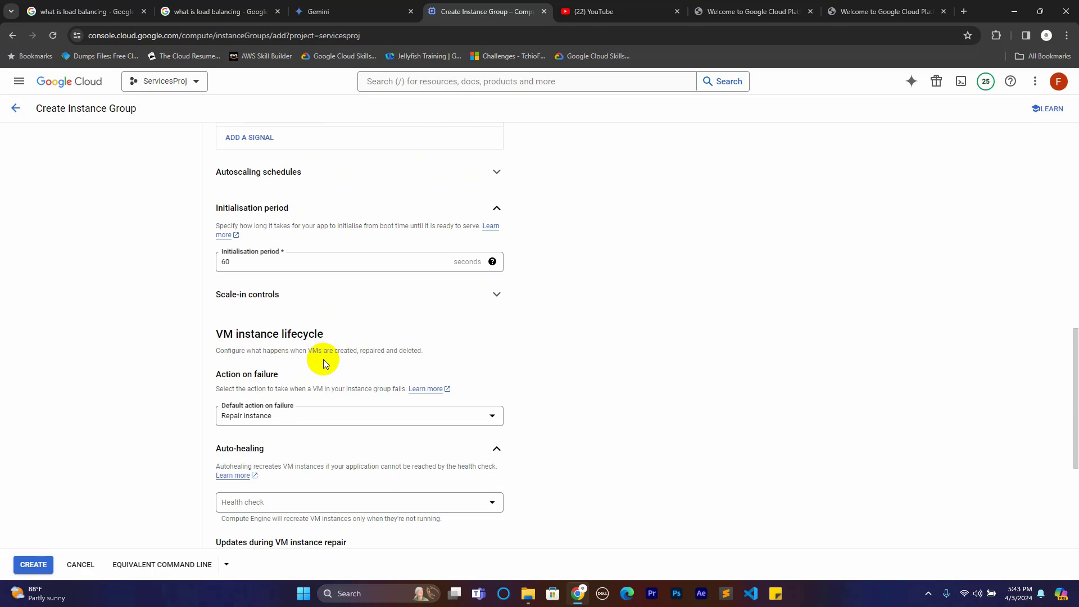
scroll(322, 359, "down", 2)
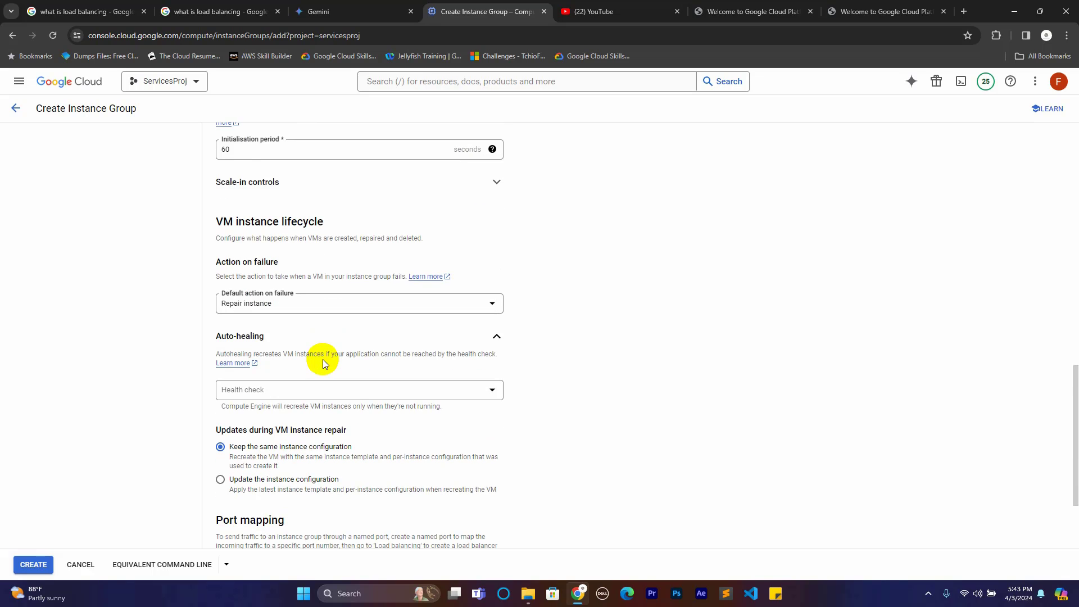
scroll(322, 359, "down", 2)
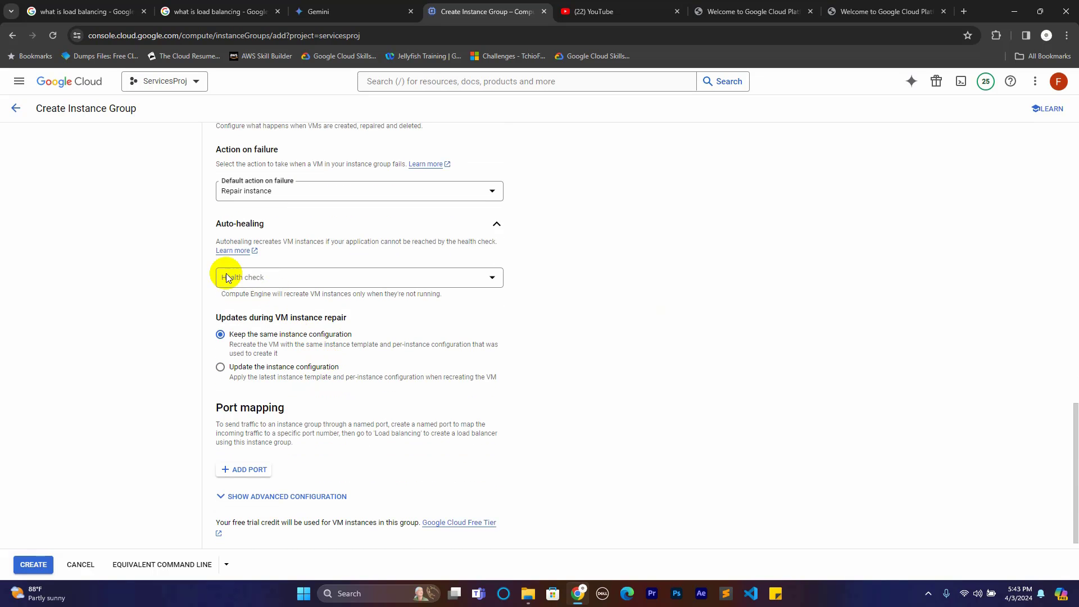
left_click(302, 277)
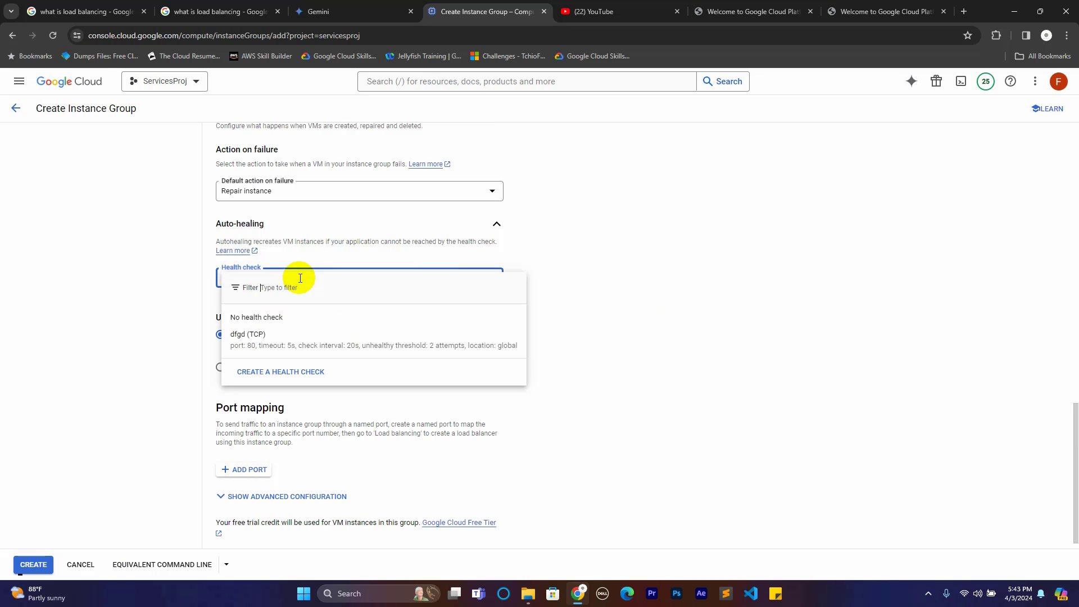
left_click(277, 372)
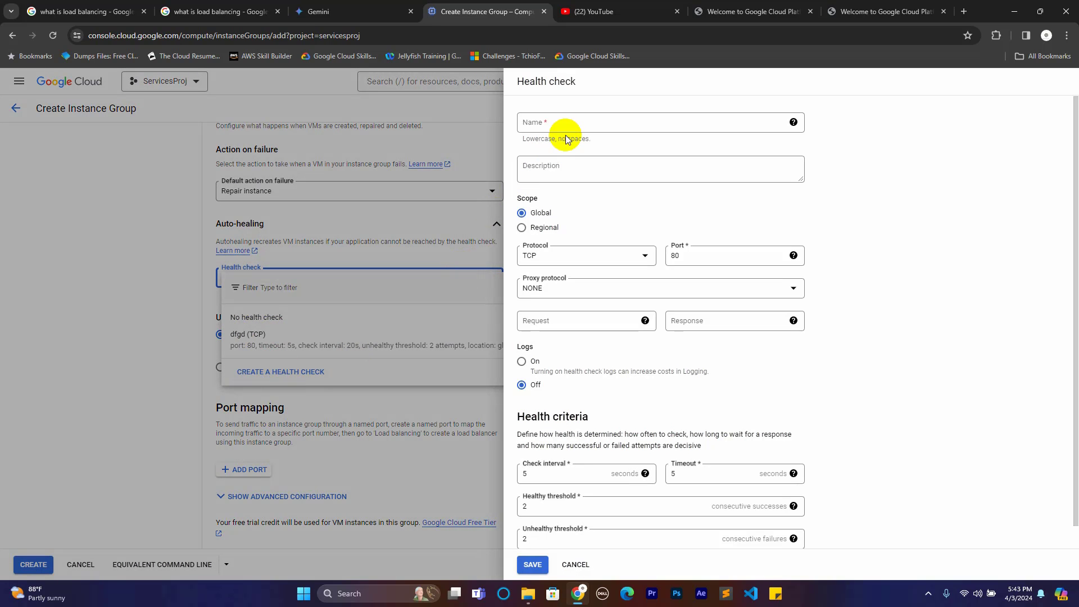
left_click(573, 123)
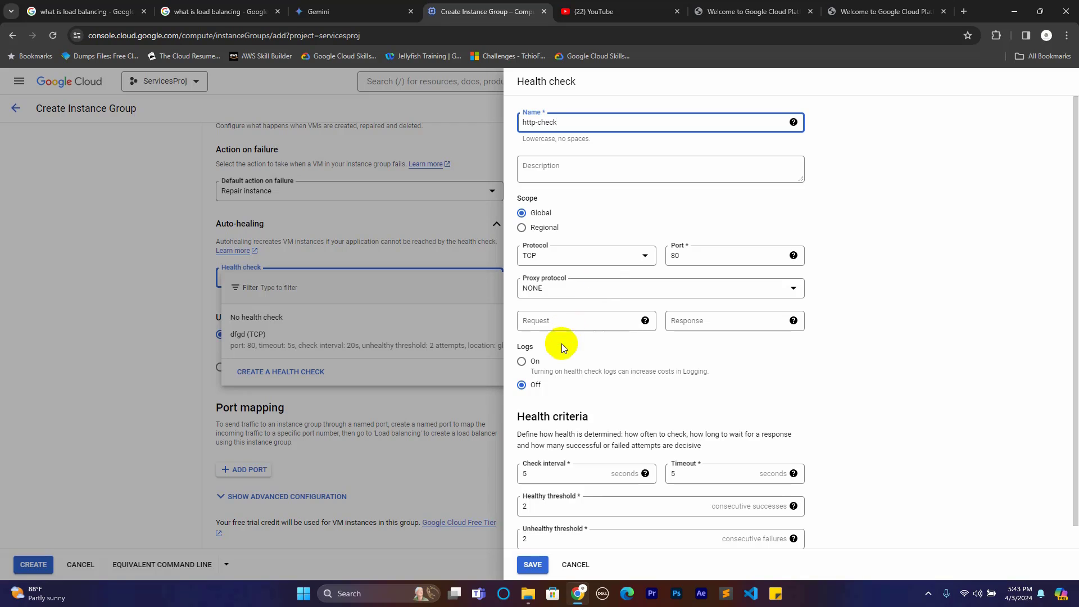
Step: Save http-check with its default health criteria and select it as the group's auto-healing health check
scroll(600, 394, "down", 1)
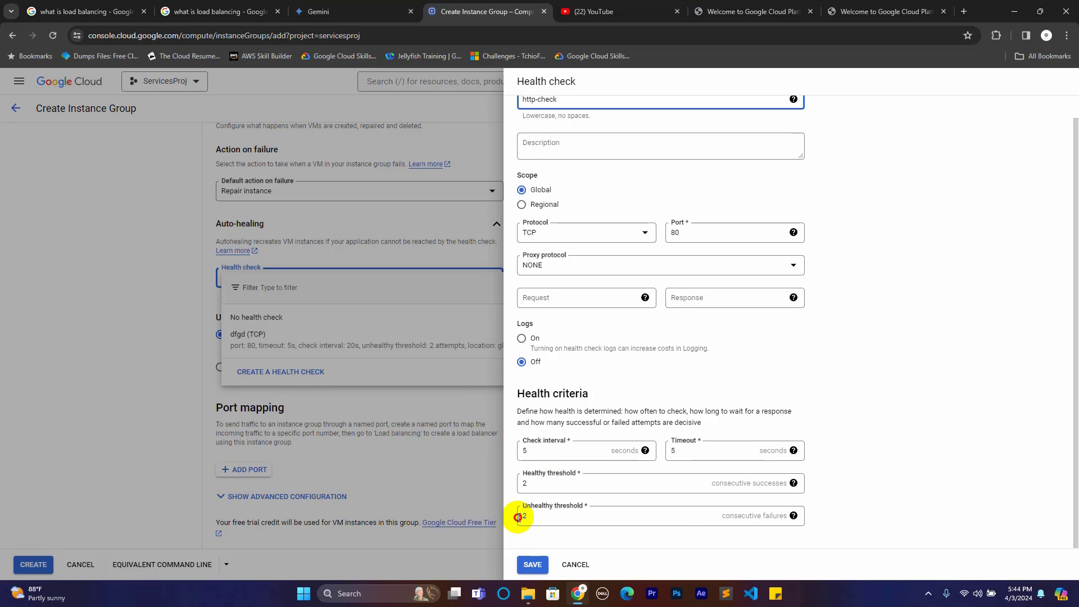
left_click_drag(518, 514, 543, 518)
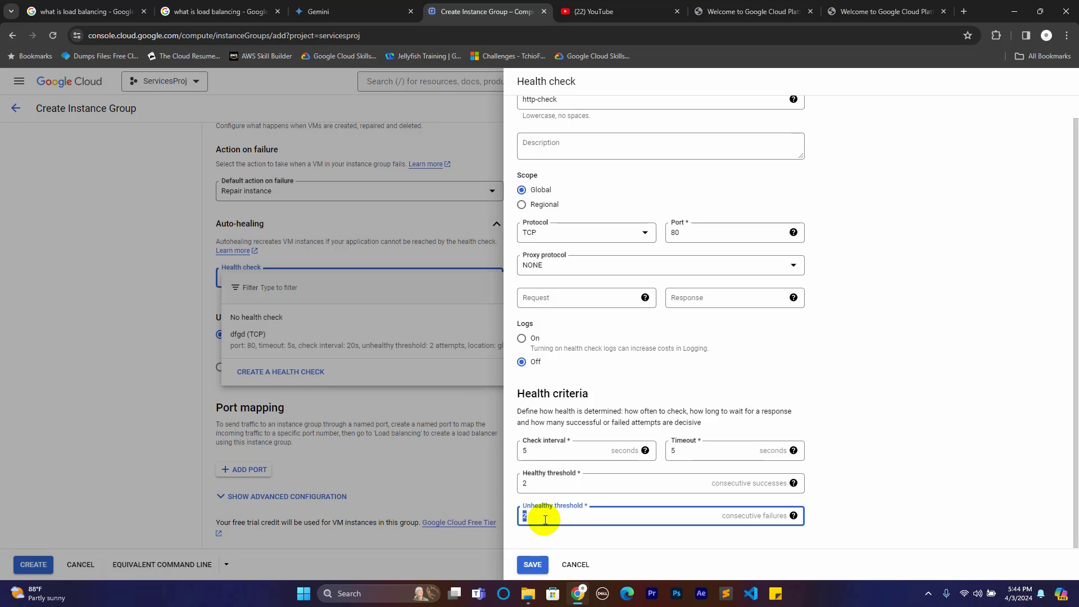
left_click(700, 484)
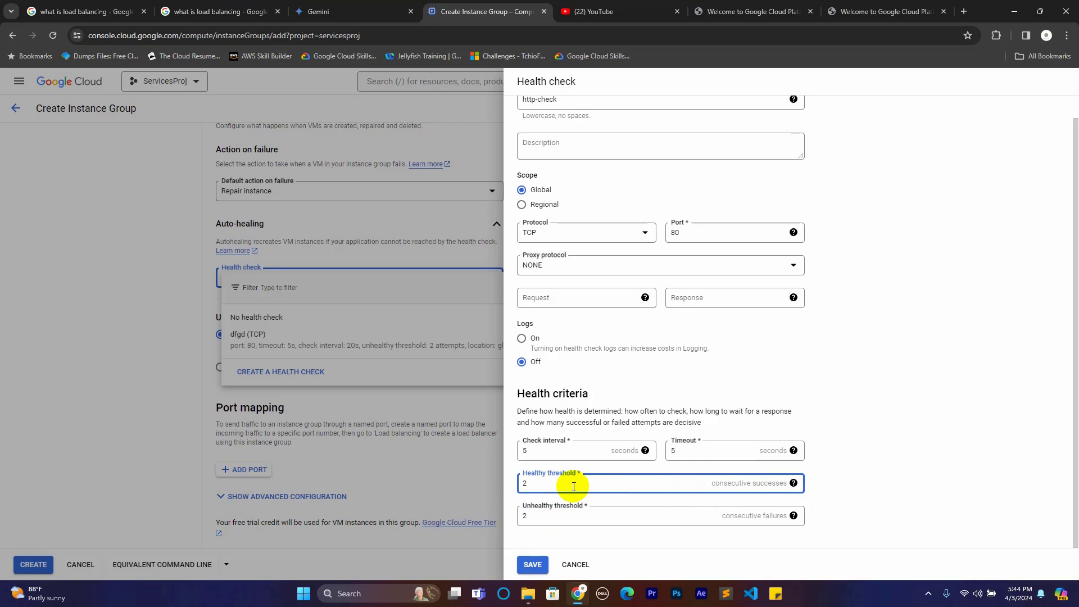
left_click(533, 565)
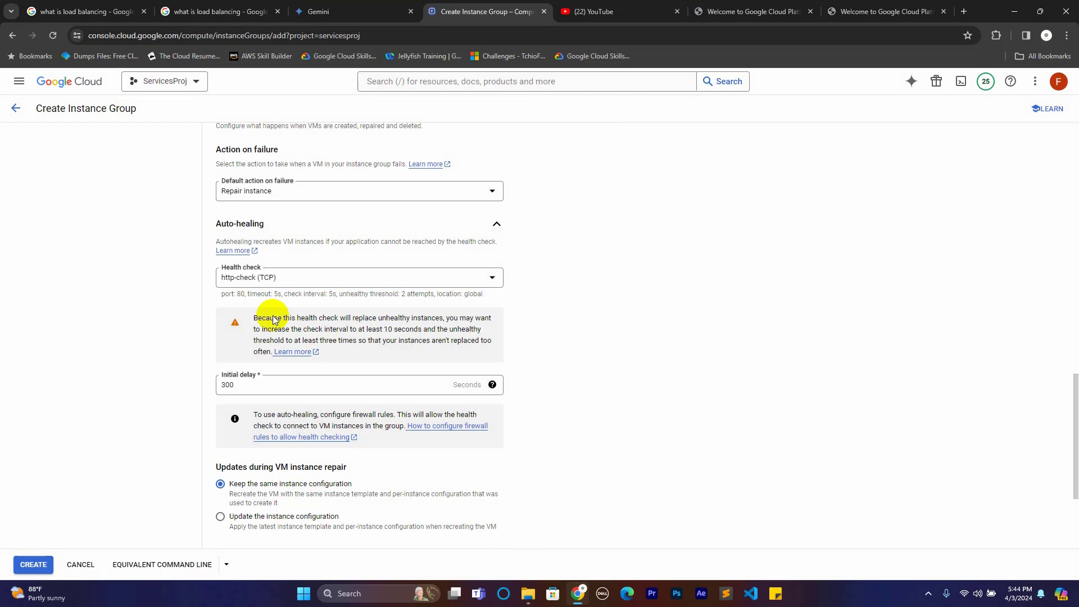
left_click(267, 280)
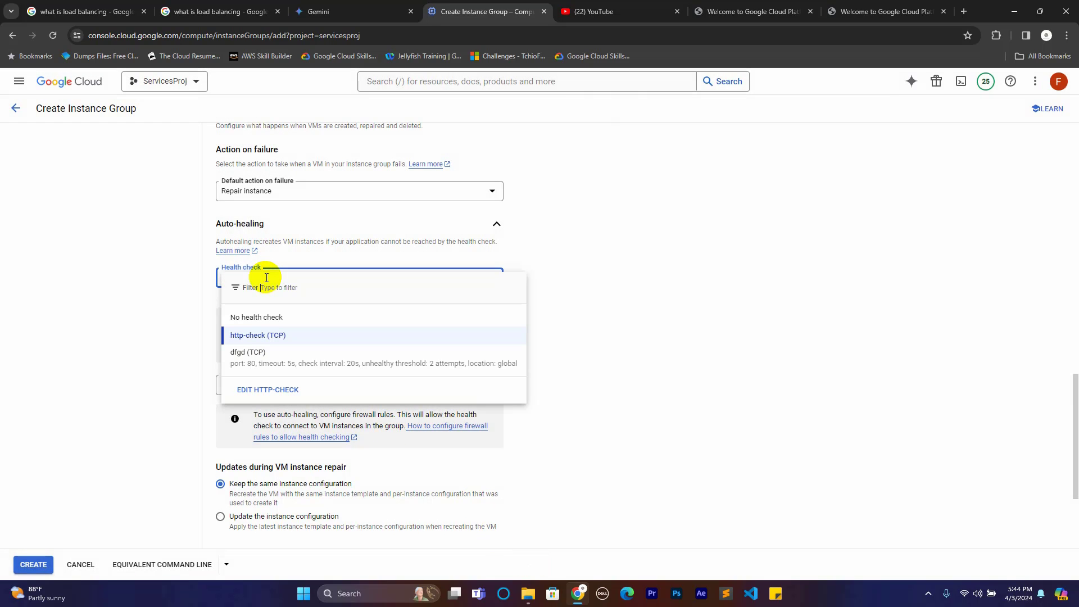
left_click(248, 340)
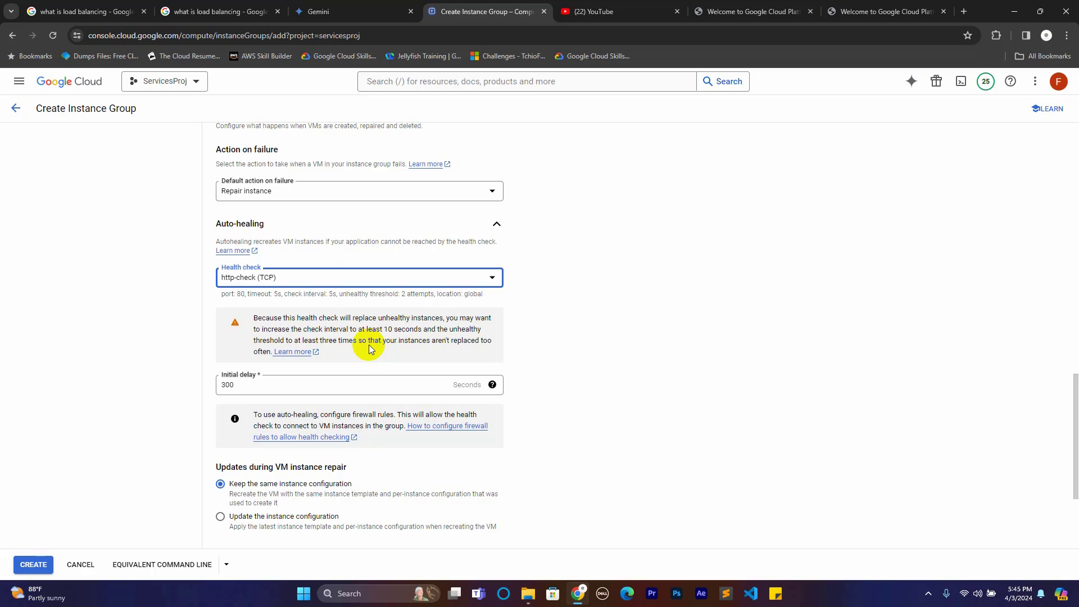
Step: Edit the http-check health check and set its check interval to 10 seconds
left_click(488, 277)
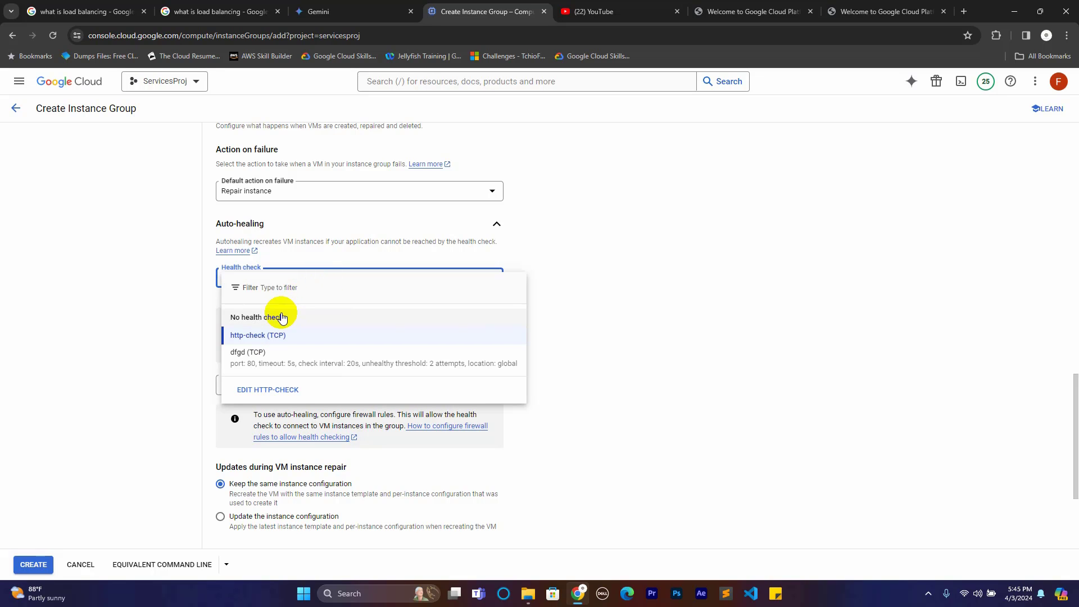
left_click(270, 391)
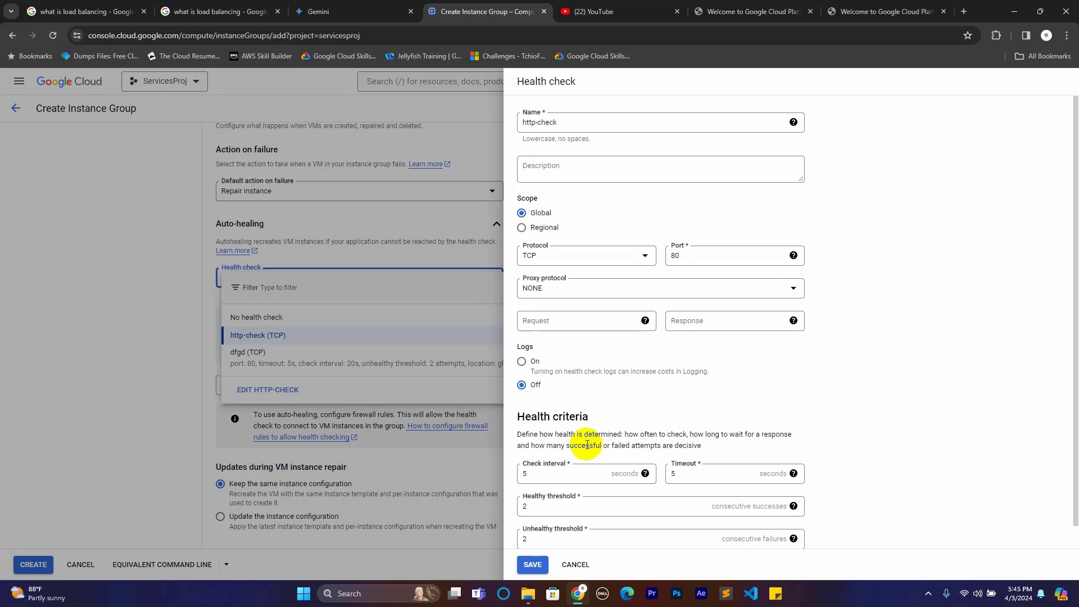
left_click_drag(525, 473, 517, 475)
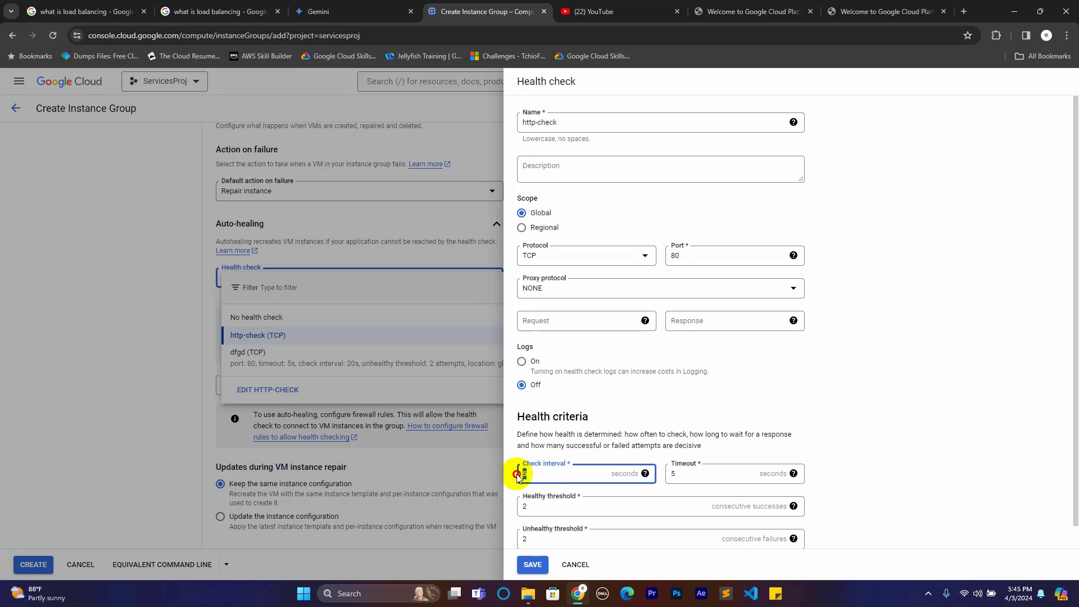
type("1")
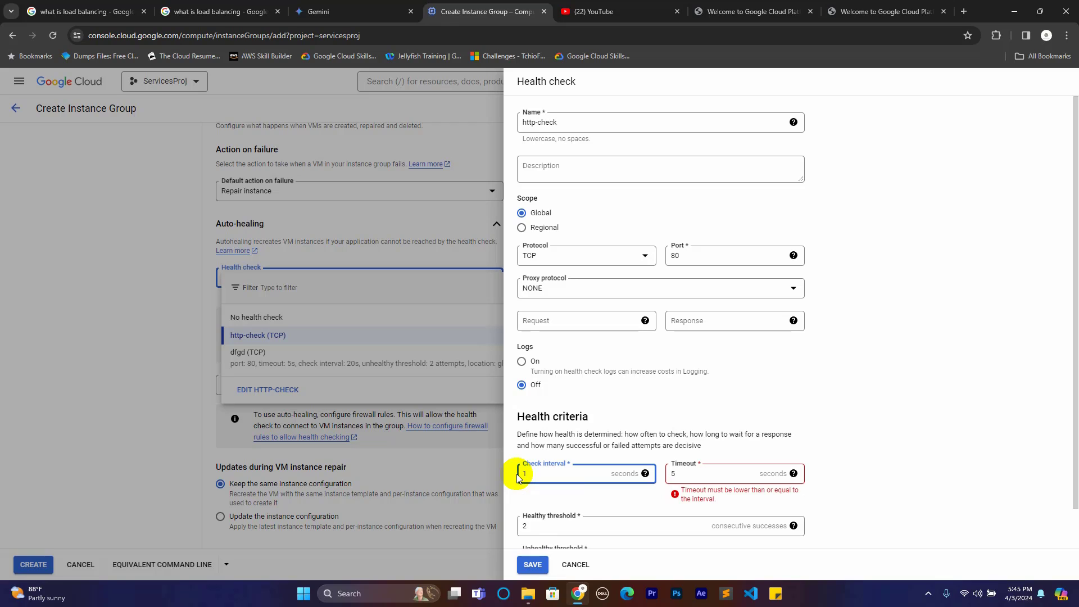
type("0")
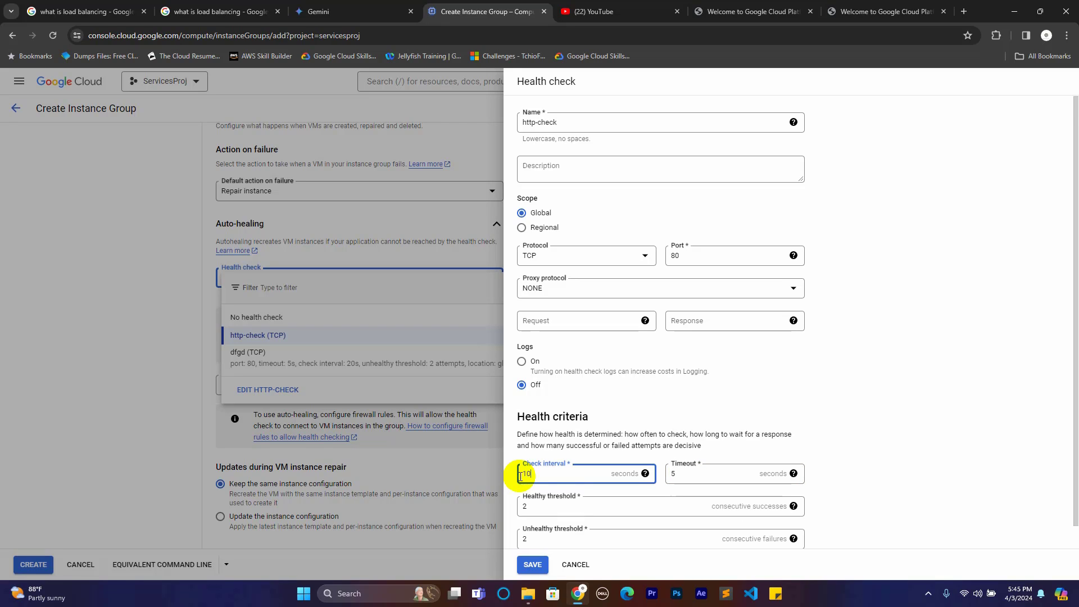
Step: Set http-check's healthy and unhealthy thresholds to 3 each and save the health check
scroll(537, 490, "down", 1)
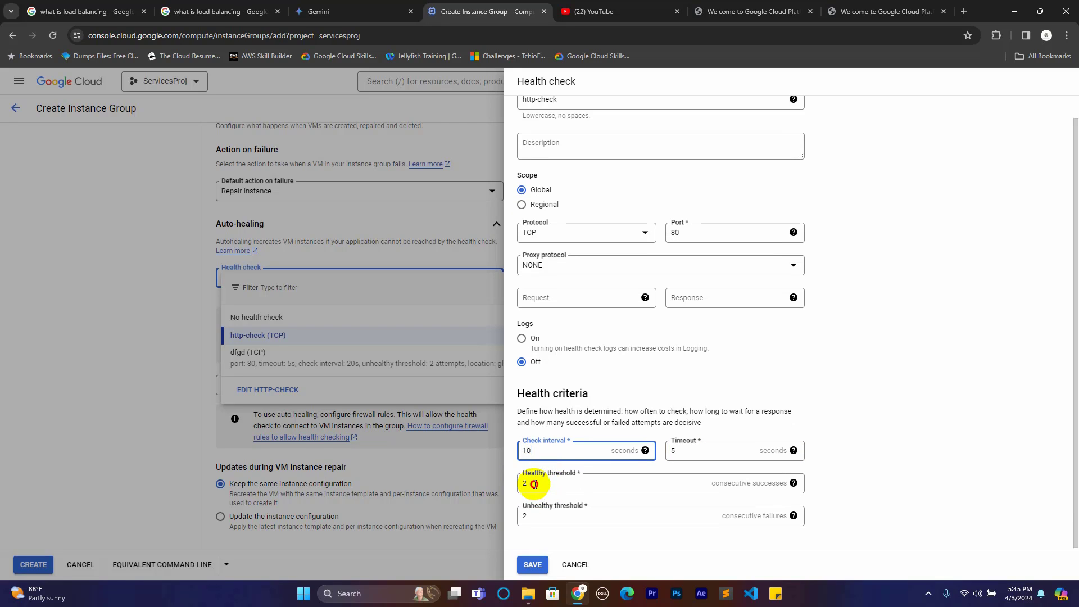
left_click_drag(532, 483, 493, 484)
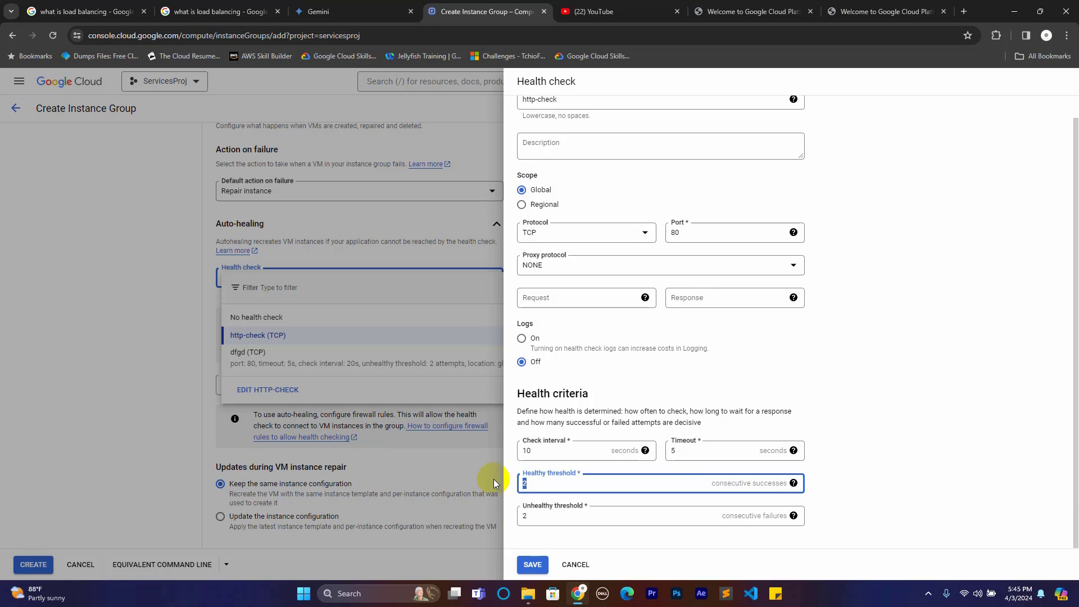
type("3")
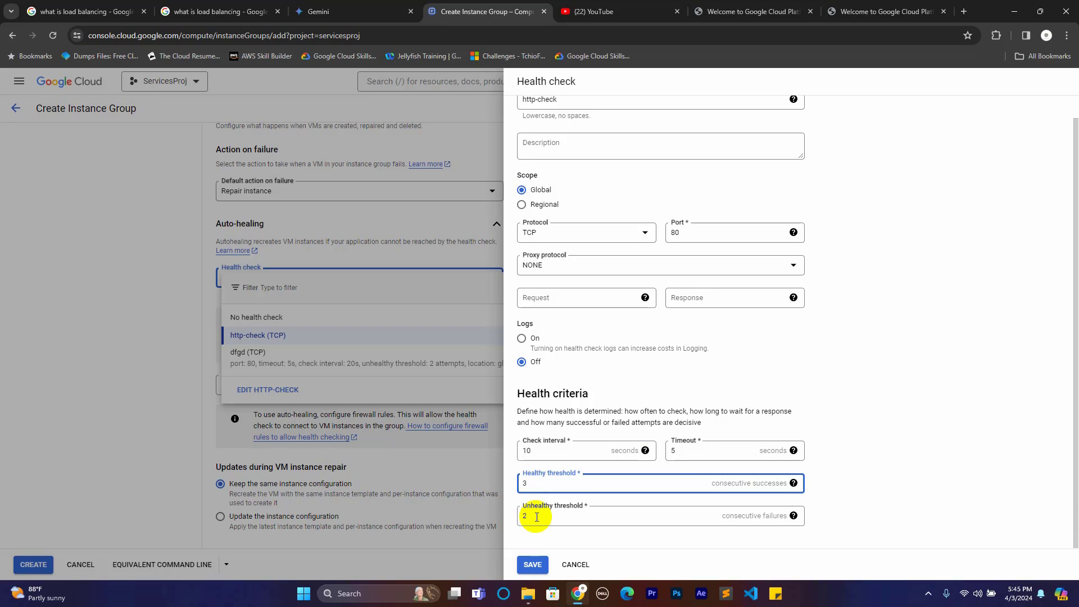
left_click_drag(530, 513, 477, 510)
type("3")
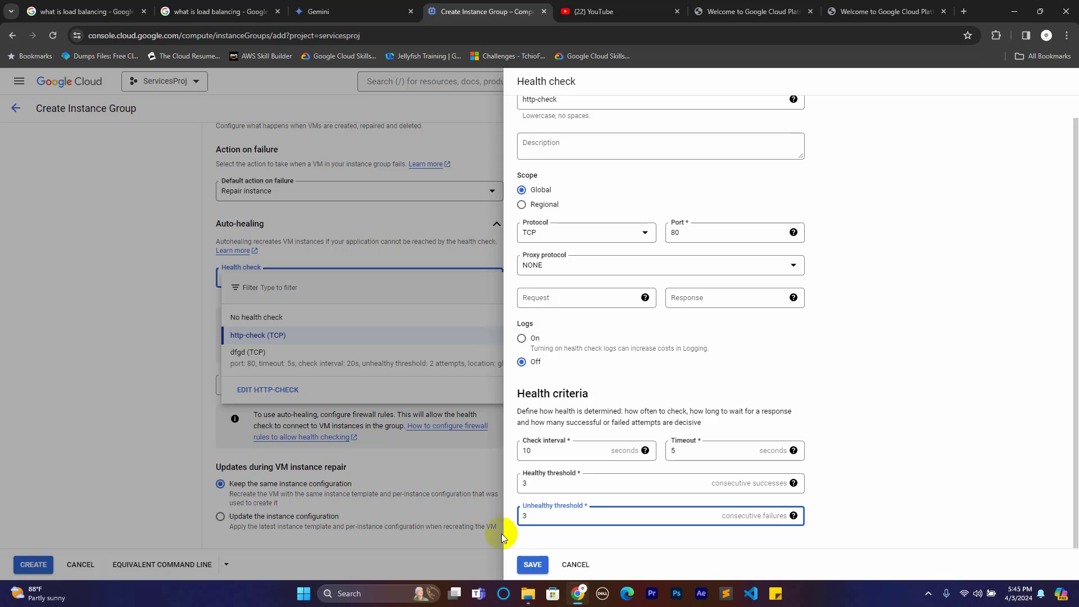
left_click(521, 564)
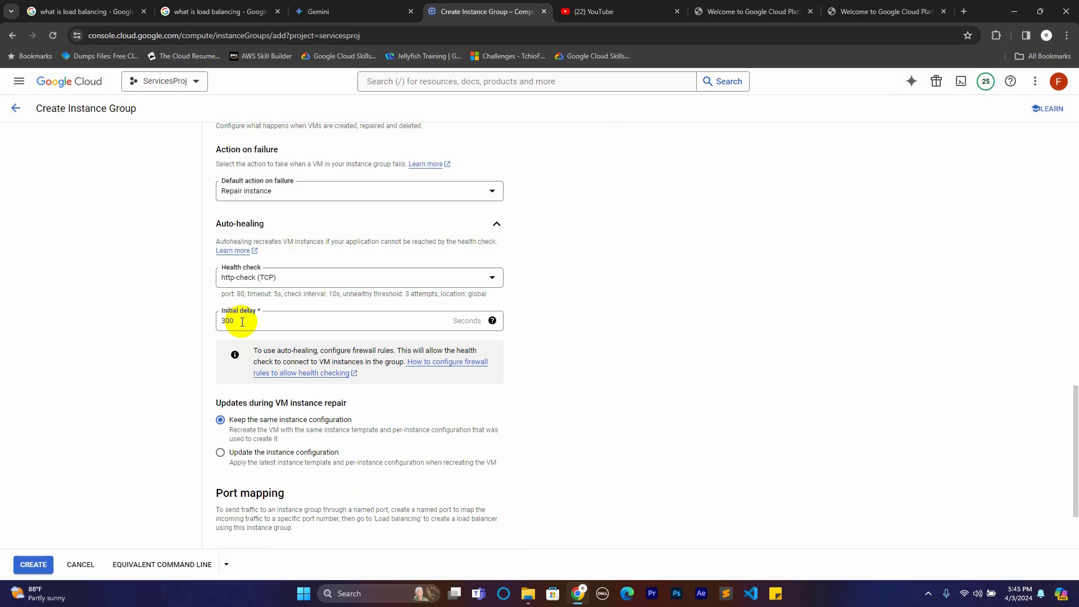
Step: Set the auto-healing initial delay to 30 seconds and create the instance group
left_click_drag(243, 322, 214, 324)
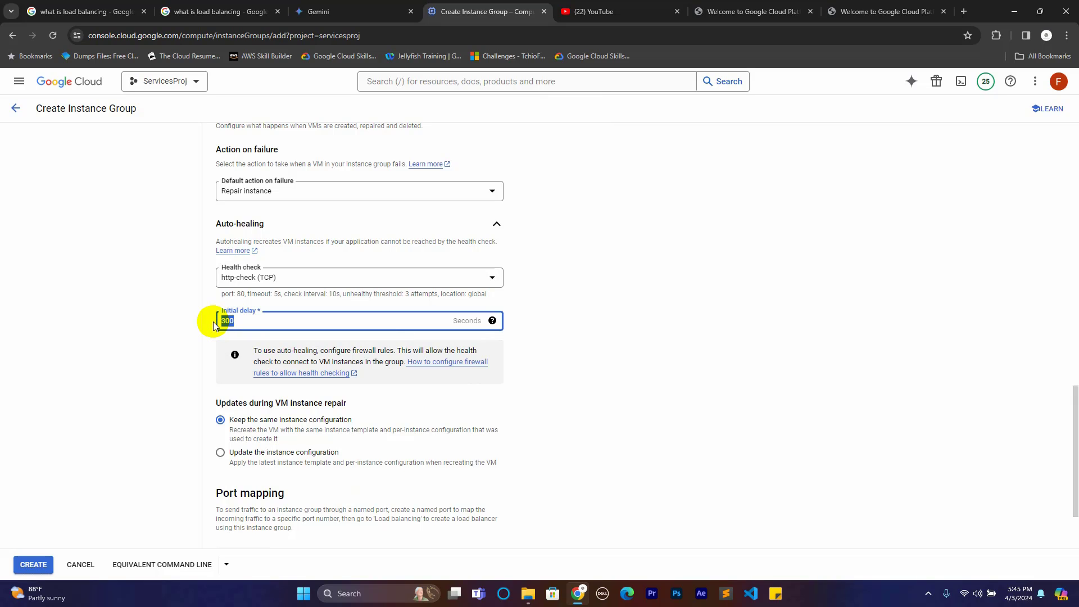
type("30")
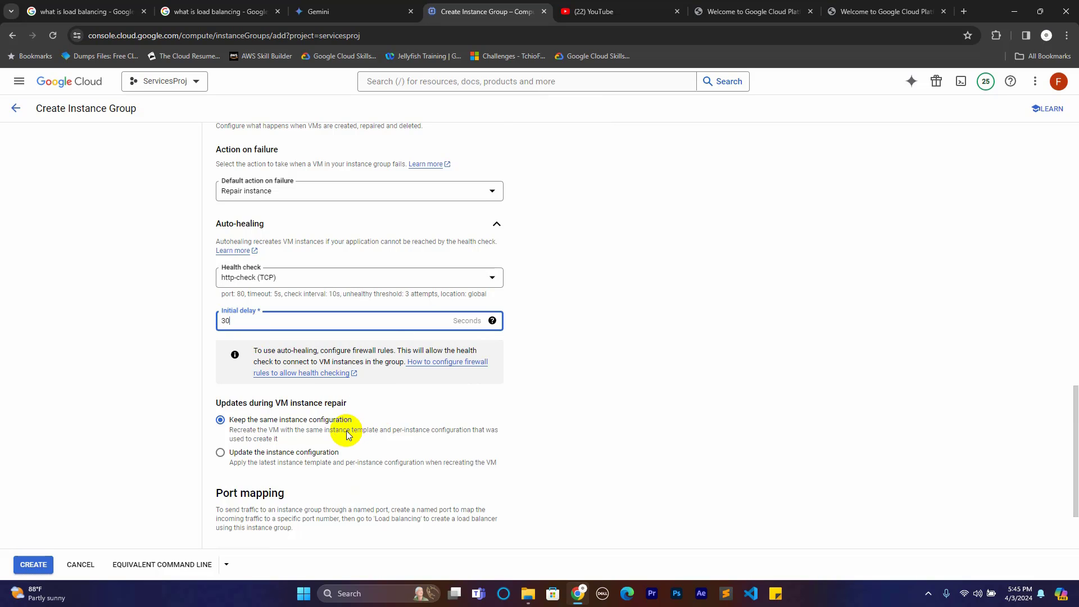
scroll(346, 431, "down", 1)
scroll(347, 430, "down", 1)
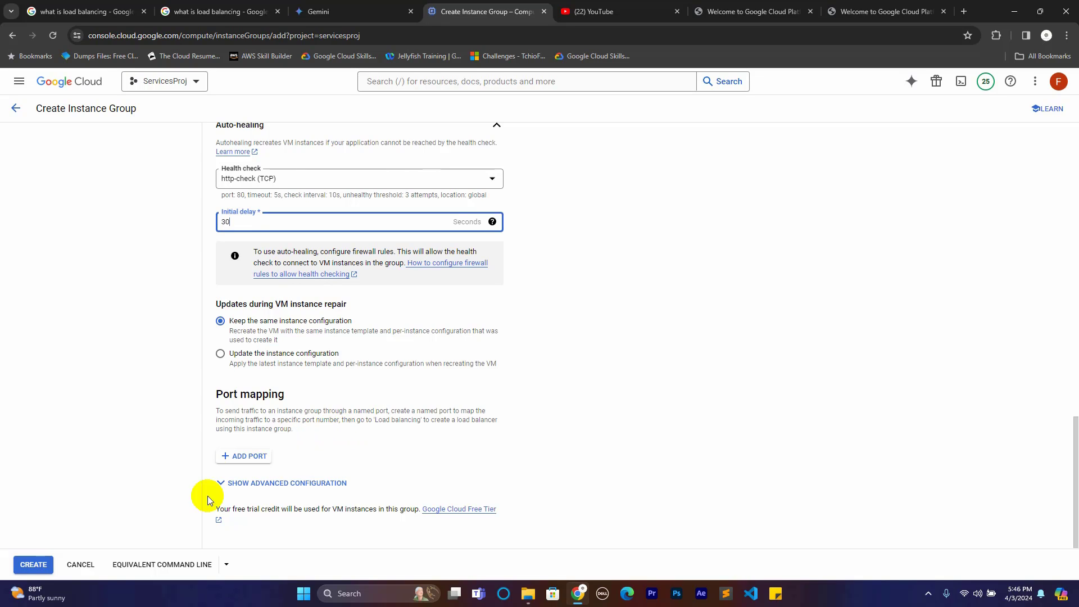
left_click(29, 567)
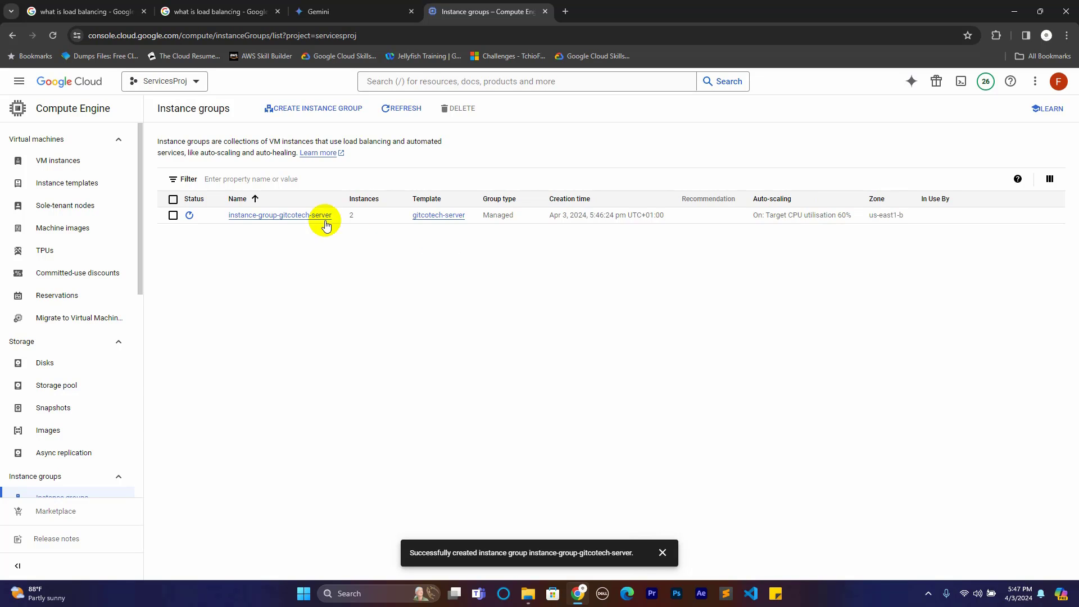
Step: Open the details of instance-group-gitcotech-server and check the health of its instances
left_click(292, 216)
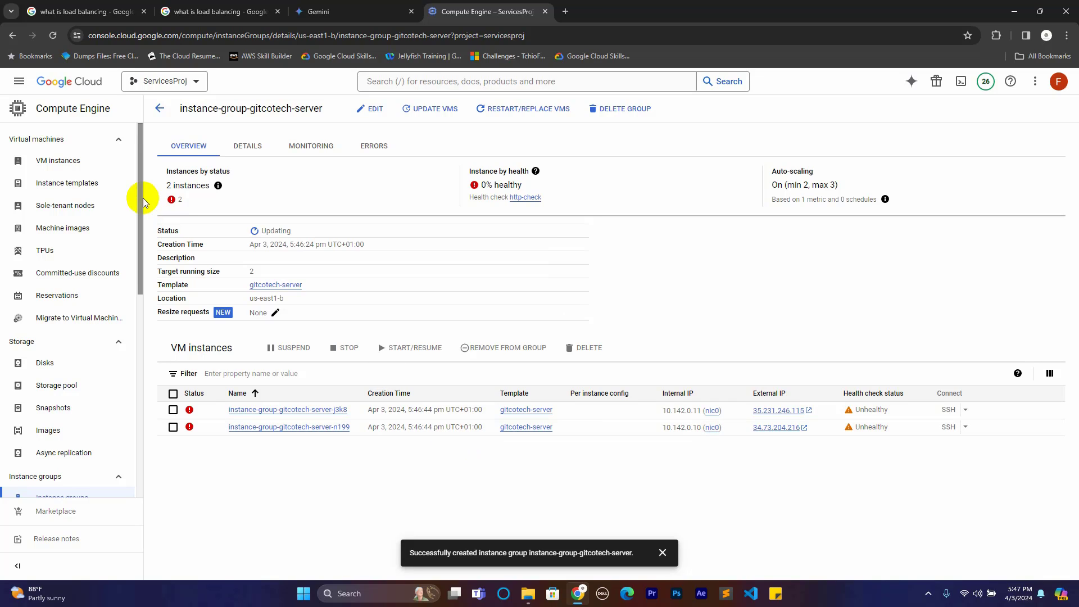
mouse_move(140, 202)
left_mouse_down()
mouse_move(138, 279)
mouse_move(138, 223)
left_mouse_up()
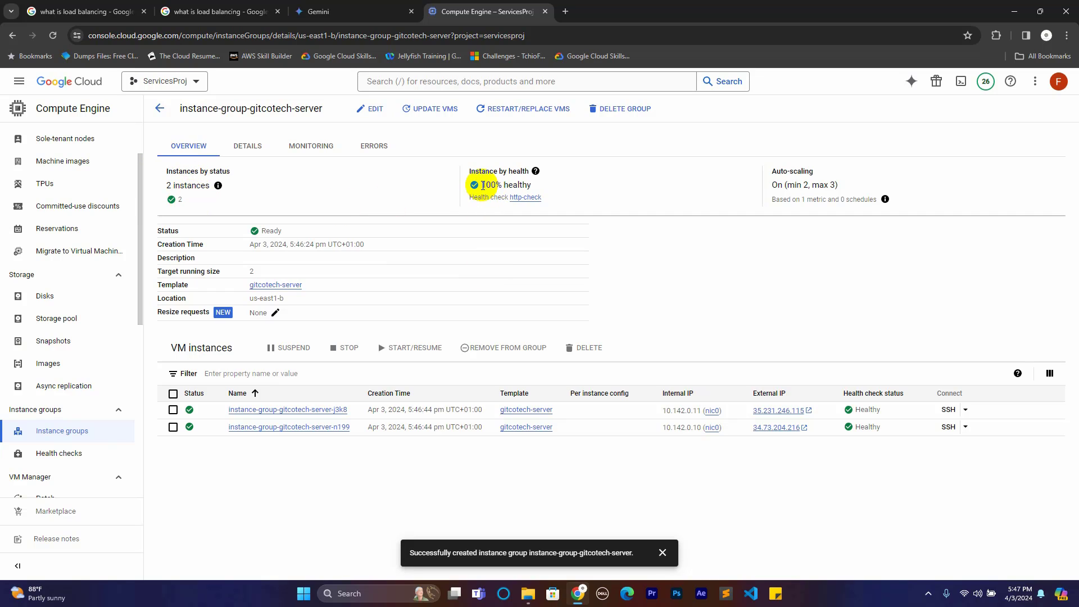
left_click_drag(483, 186, 530, 181)
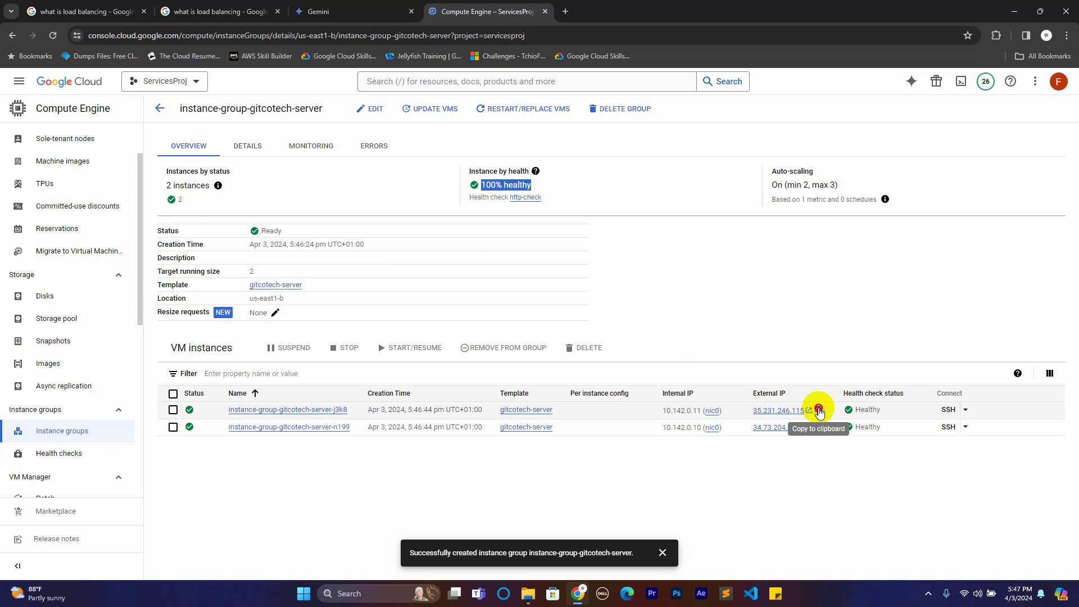
Step: Copy the external IP of the j3k8 instance and load it in a new browser tab to check its Nginx welcome page
left_click(819, 412)
left_click(566, 13)
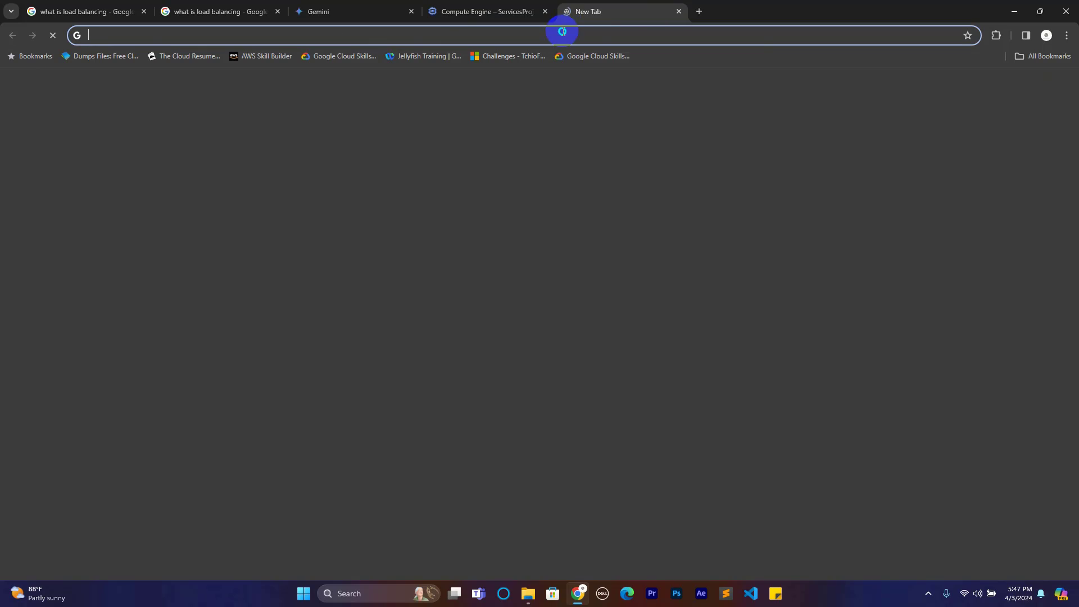
right_click(562, 35)
left_click(603, 143)
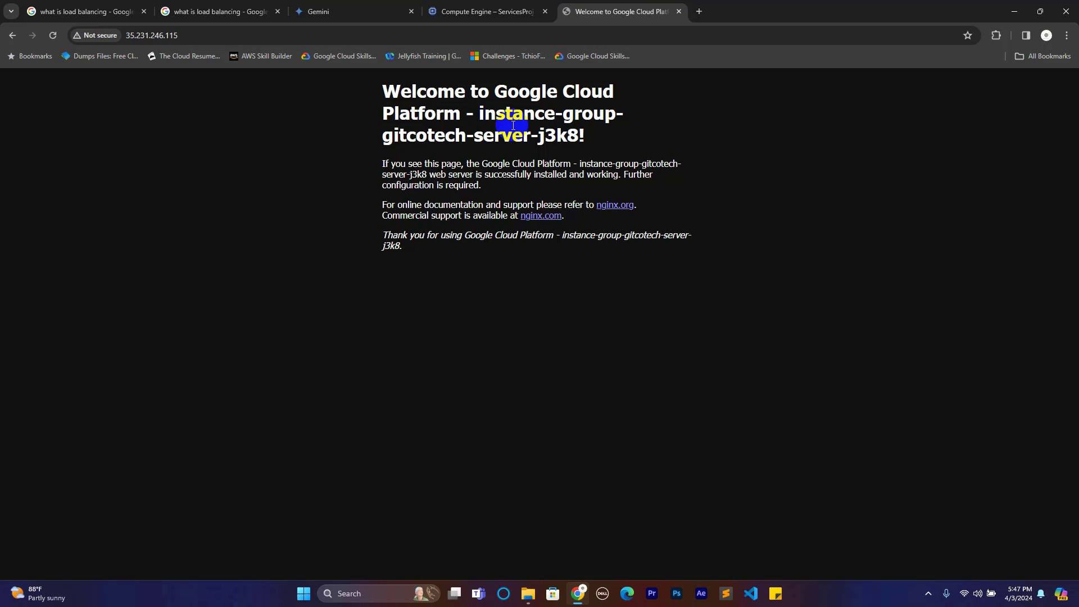
left_click_drag(384, 87, 589, 140)
left_click(482, 110)
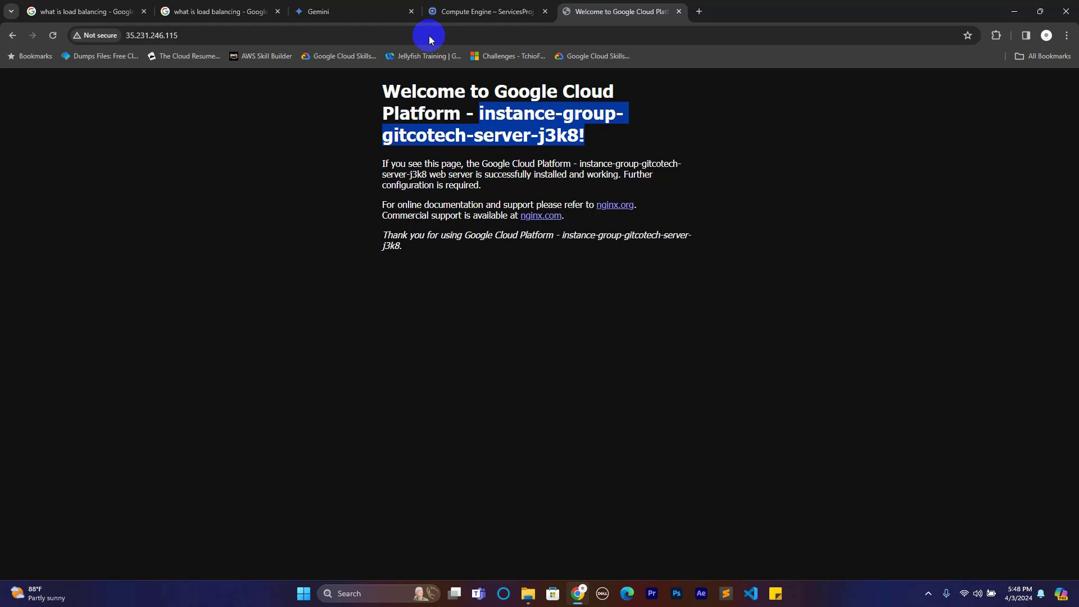
Step: Return to the cloud console, find Load balancing, and start configuring a global external application load balancer with the default type options
left_click(450, 13)
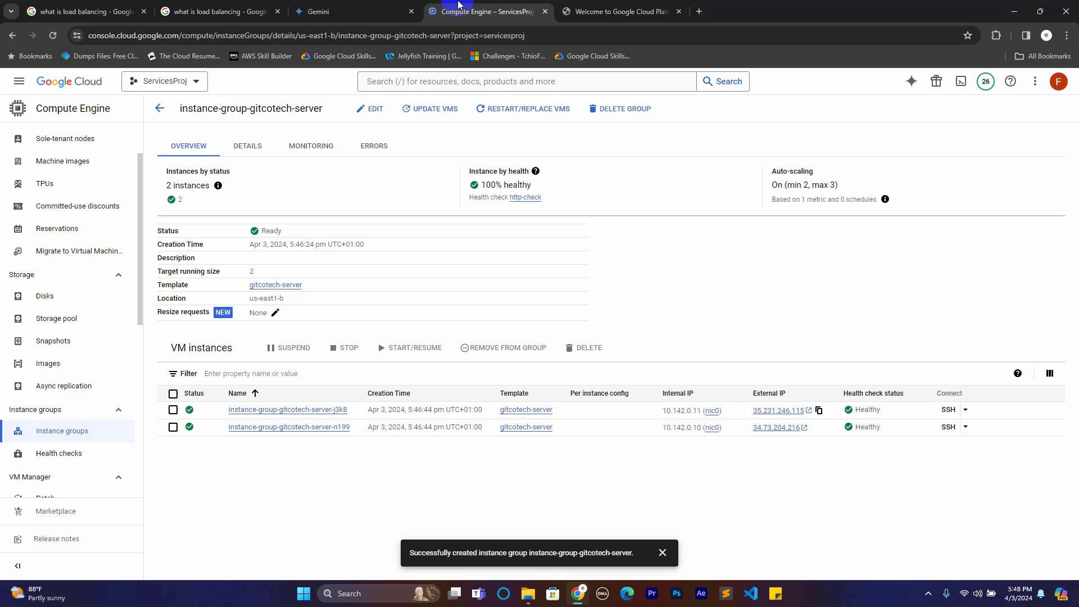
left_click(431, 78)
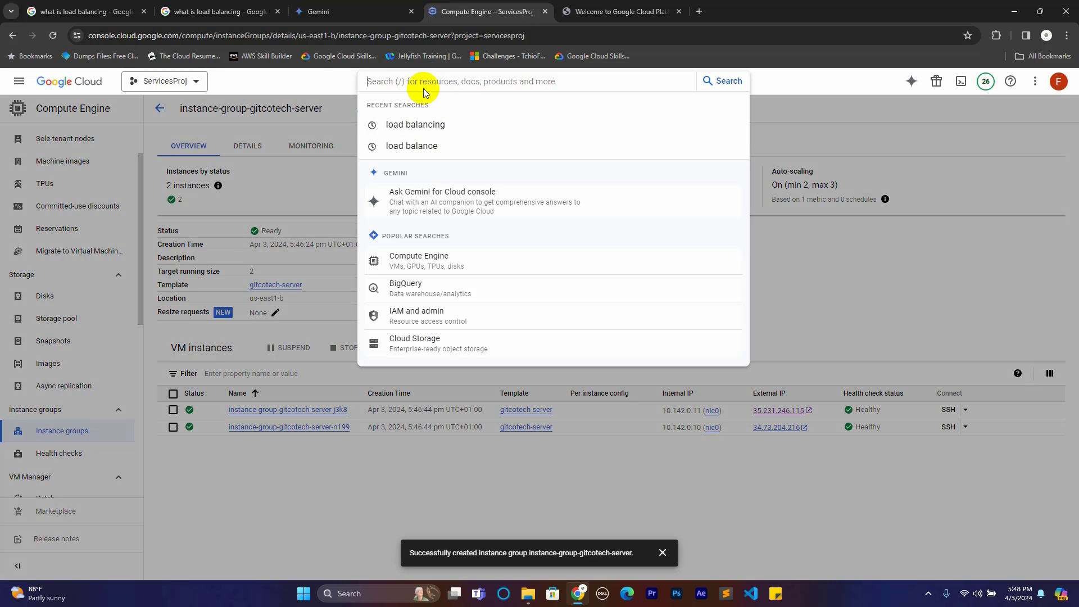
type("load")
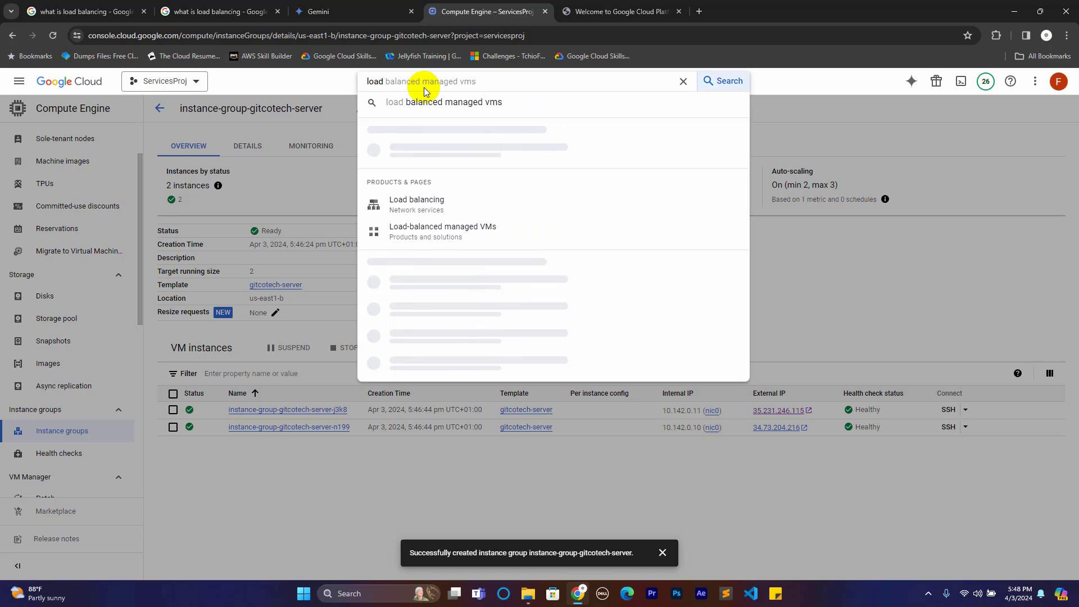
type(" bala")
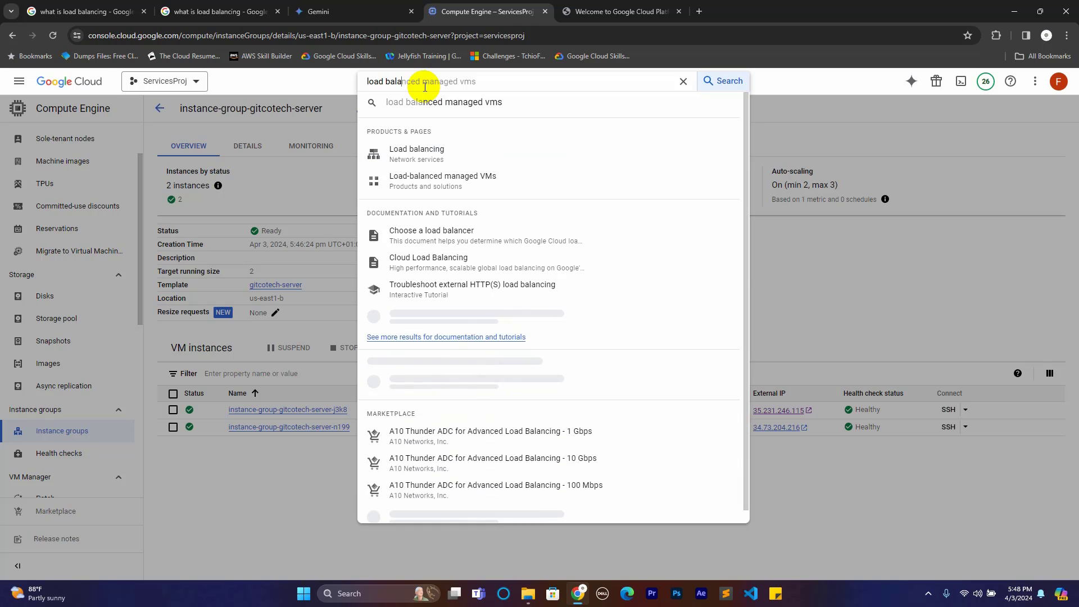
left_click(429, 154)
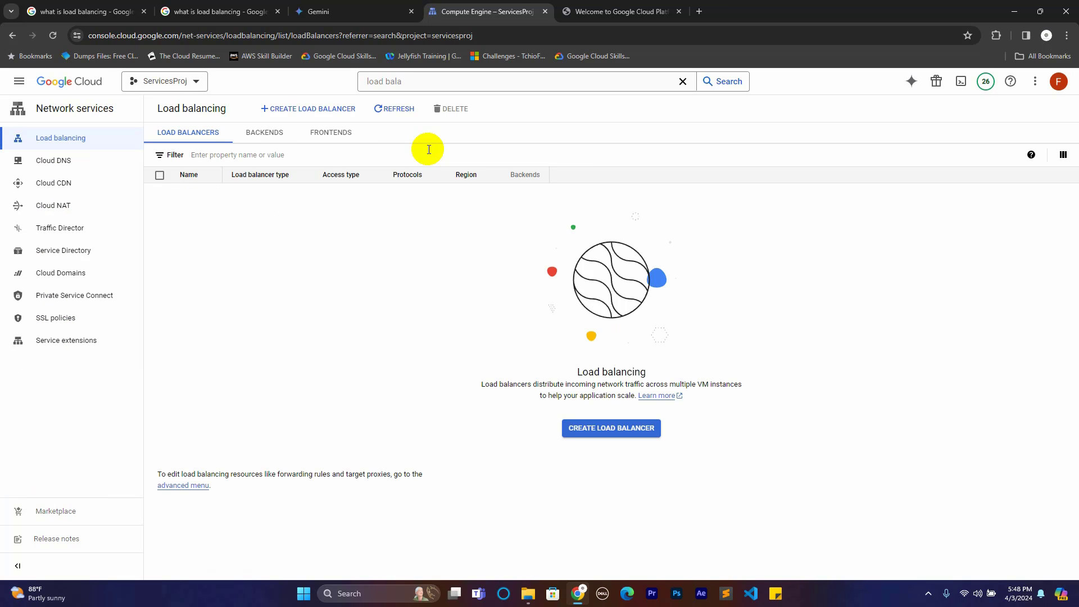
left_click(605, 427)
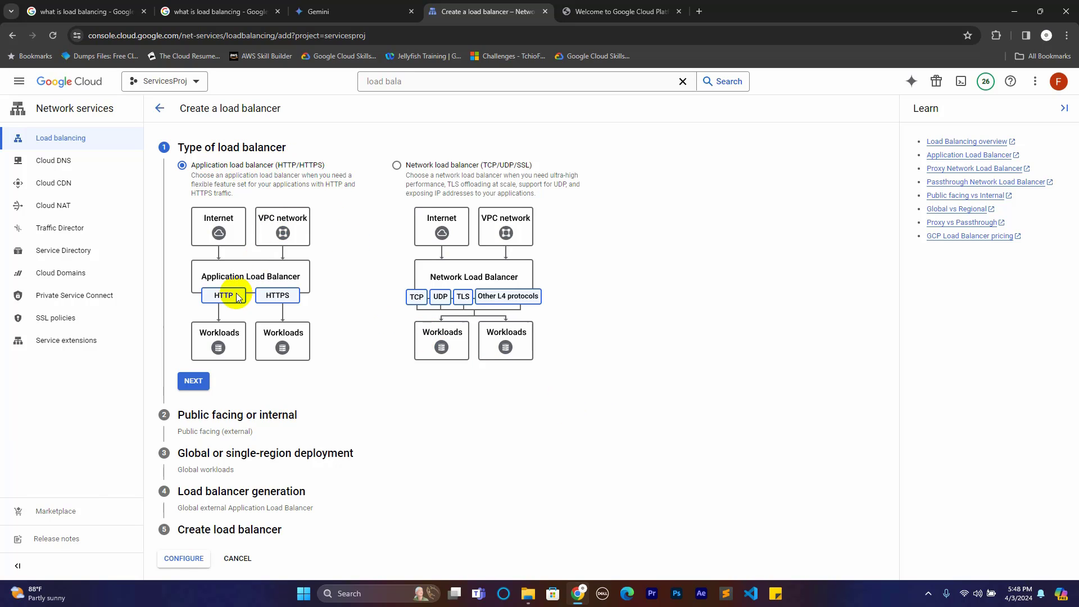
left_click(181, 559)
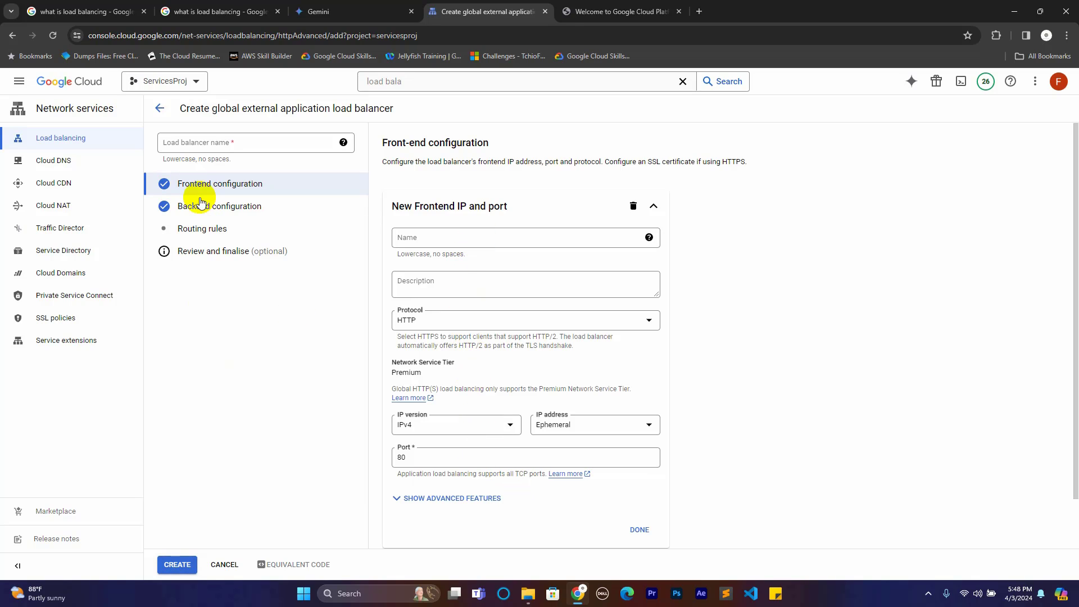
Step: Start a new backend service in the load balancer's backend configuration and name it gitcotech-backend
left_click(214, 208)
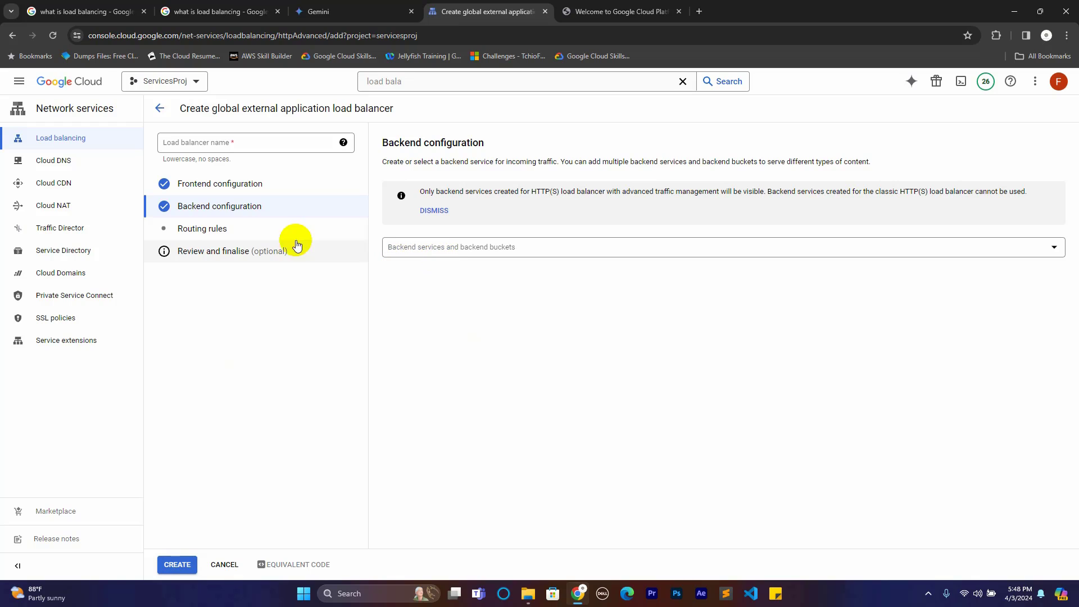
left_click(444, 247)
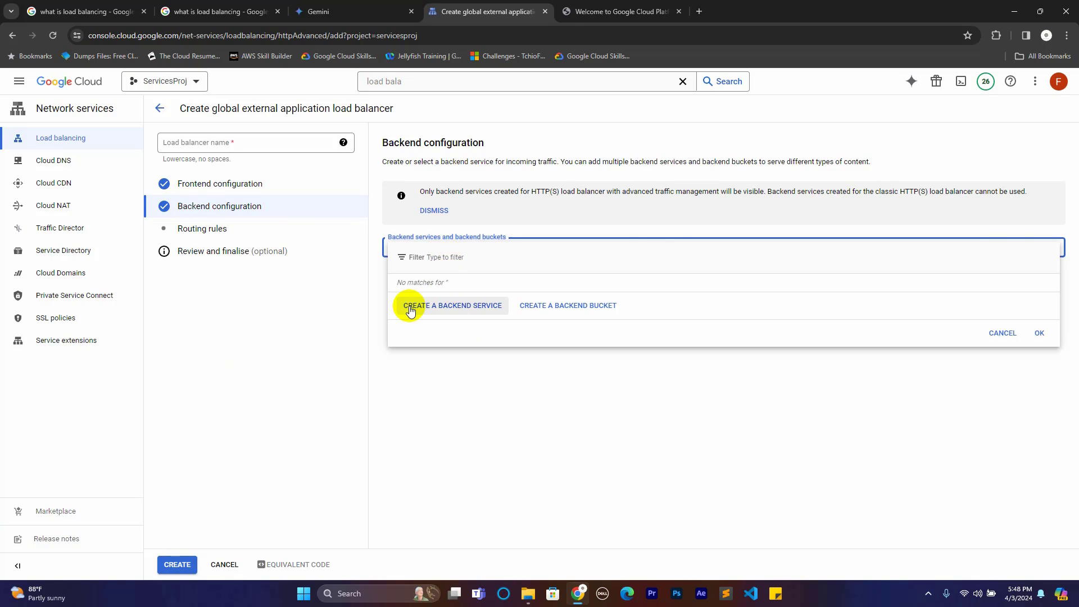
left_click(474, 311)
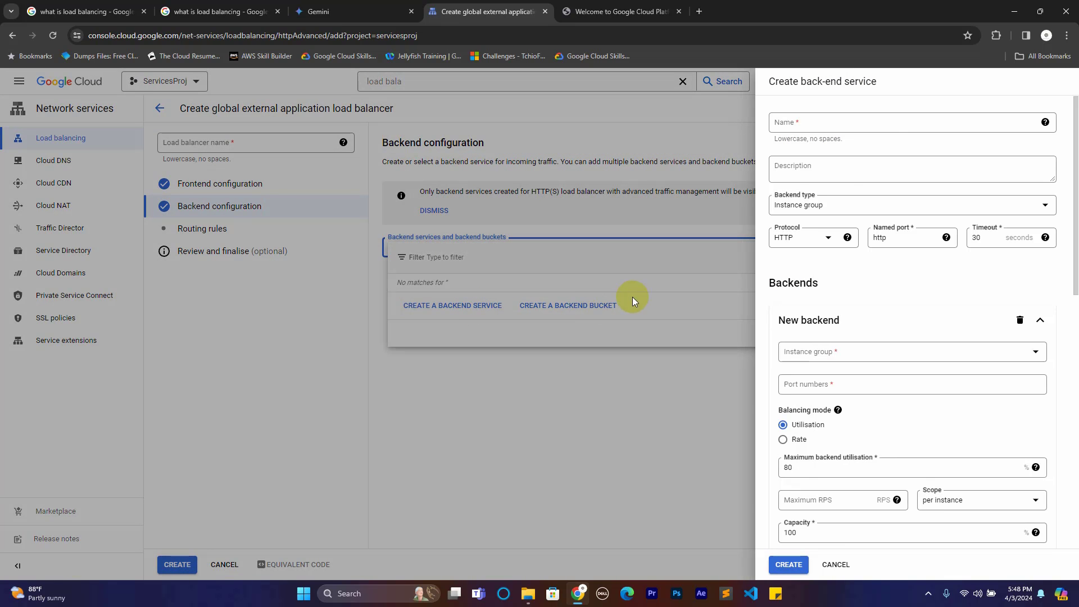
left_click(881, 123)
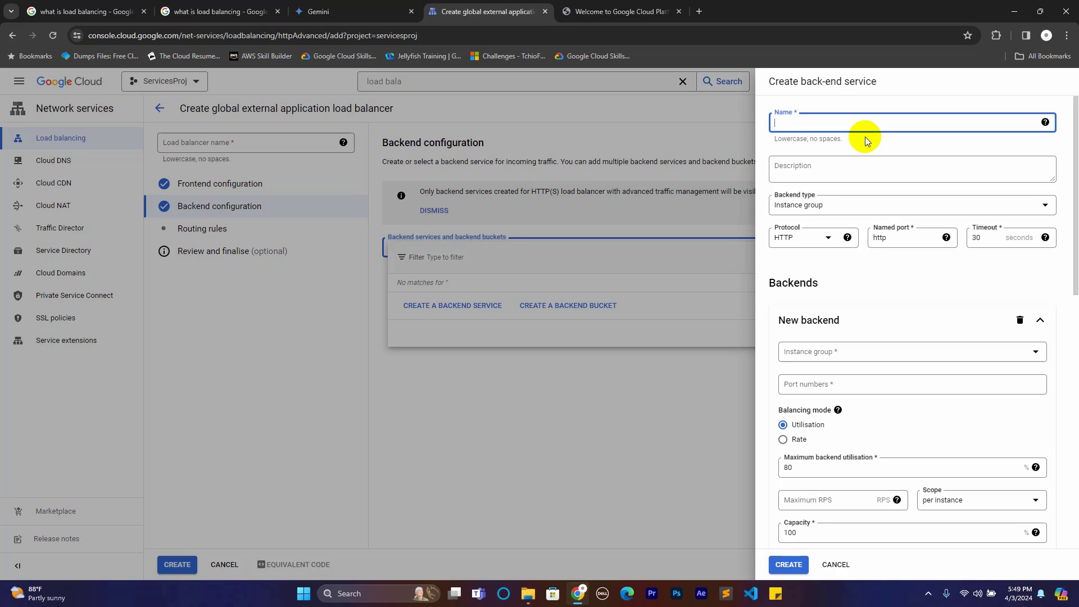
type("gitcotech-backend")
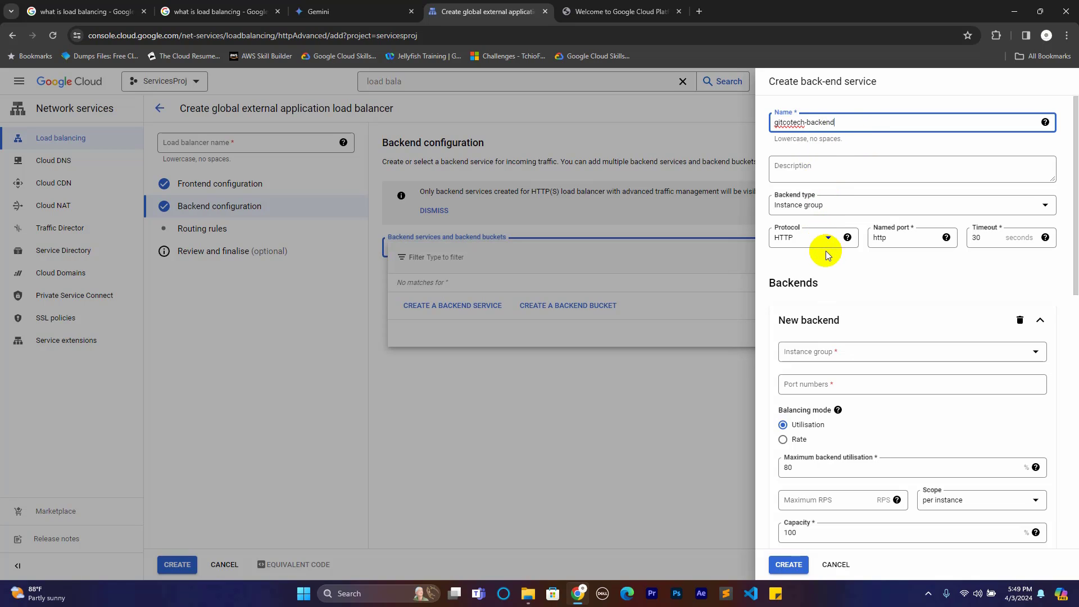
Step: Select instance-group-gitcotech-server as the new backend's instance group and set its port number to 78
scroll(829, 292, "down", 1)
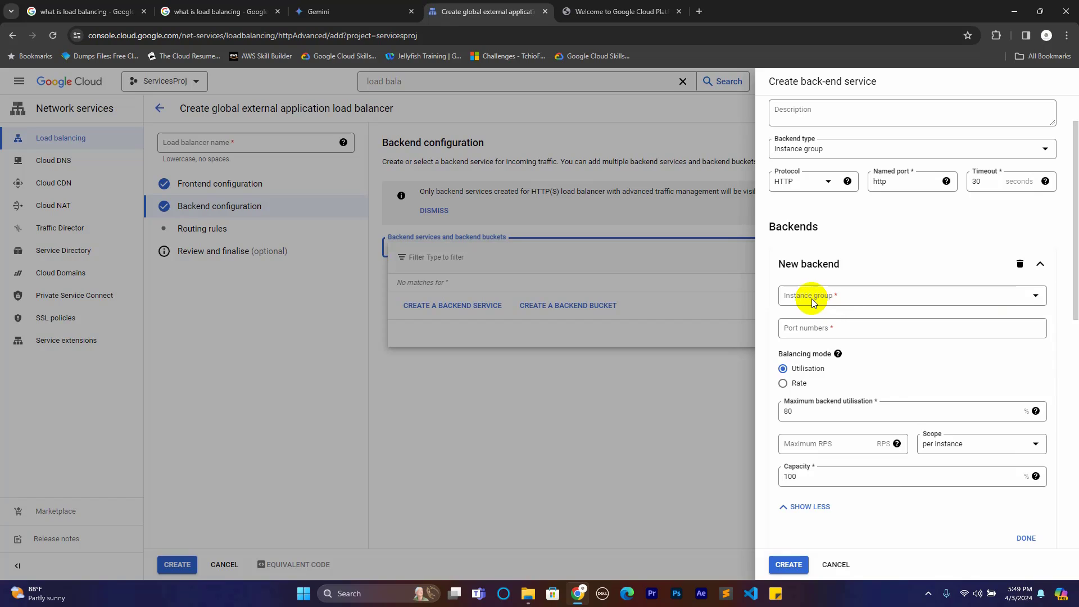
left_click(863, 302)
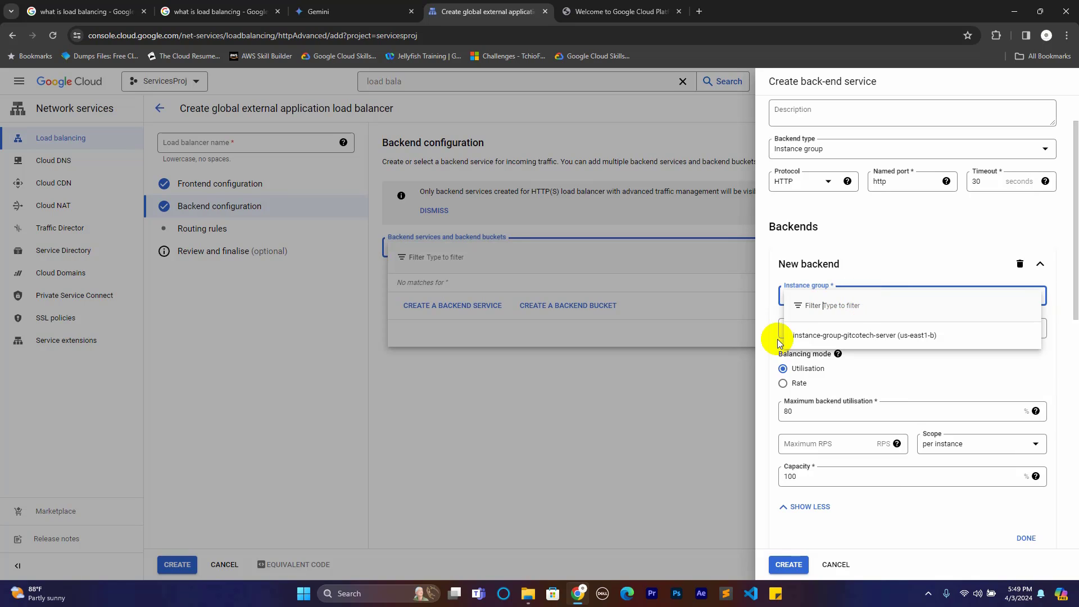
left_click(885, 337)
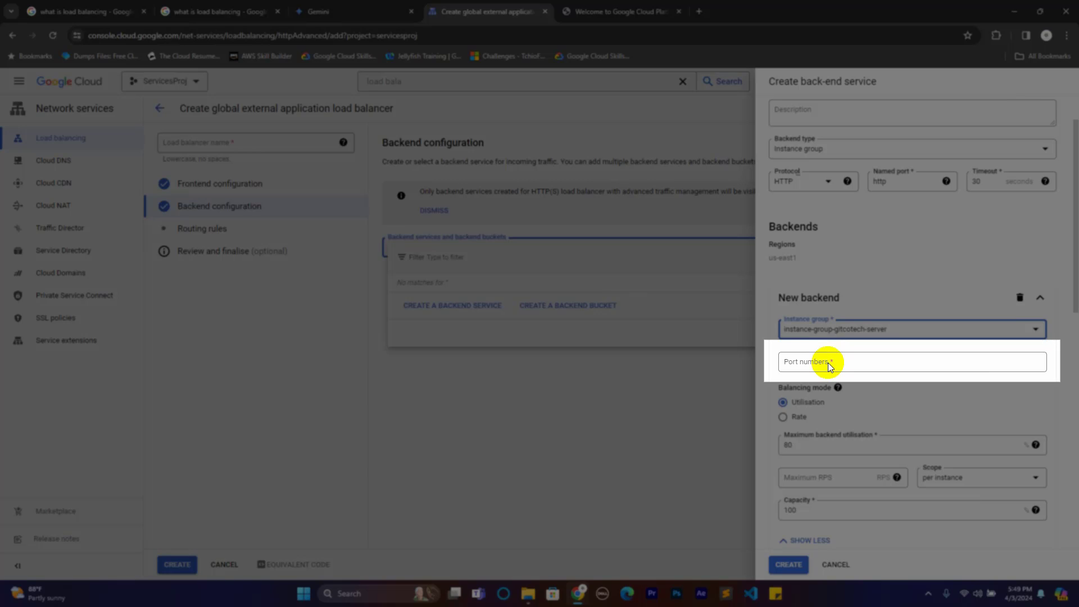
left_click(825, 363)
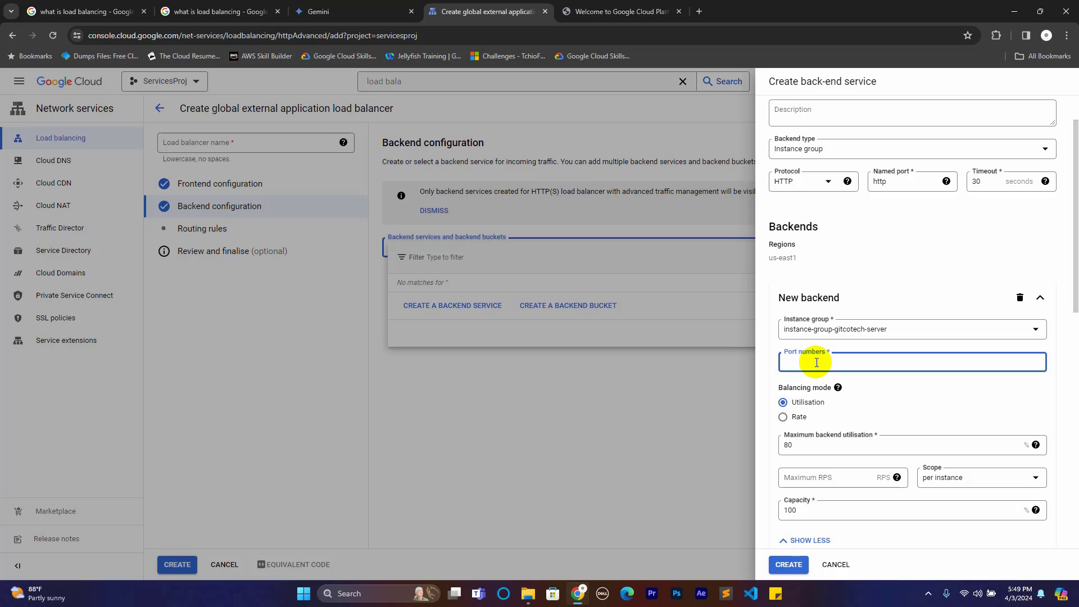
type("80")
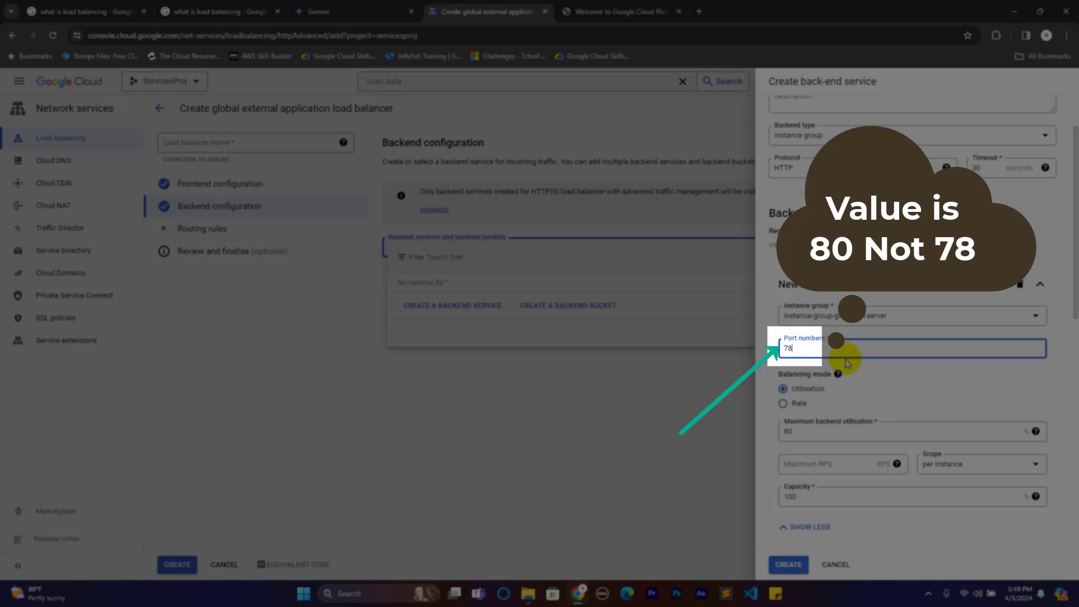
scroll(847, 363, "down", 3)
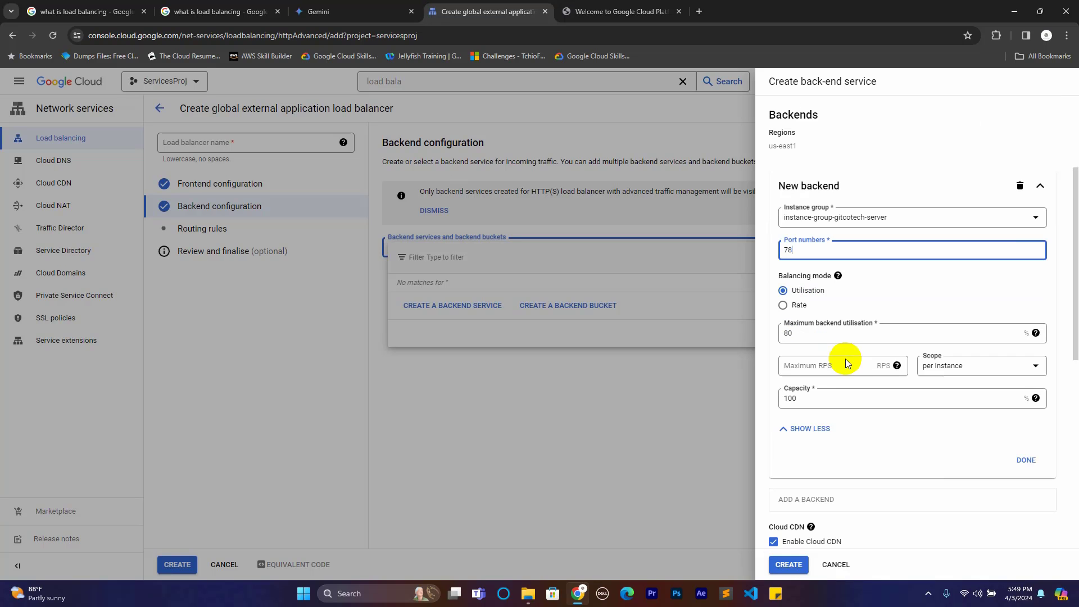
scroll(845, 358, "down", 2)
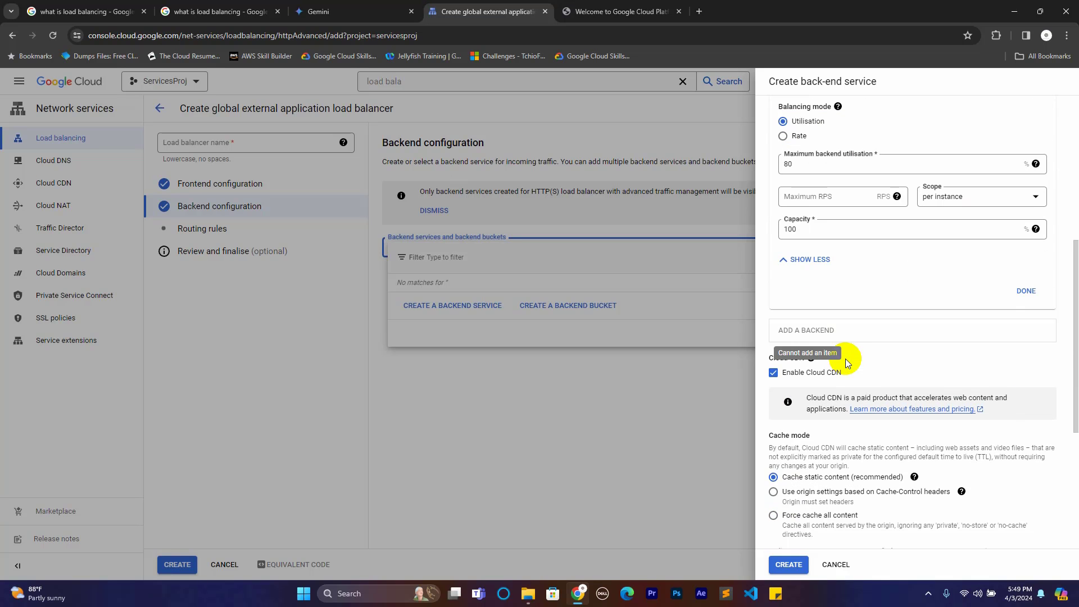
scroll(855, 355, "up", 4)
scroll(854, 355, "down", 6)
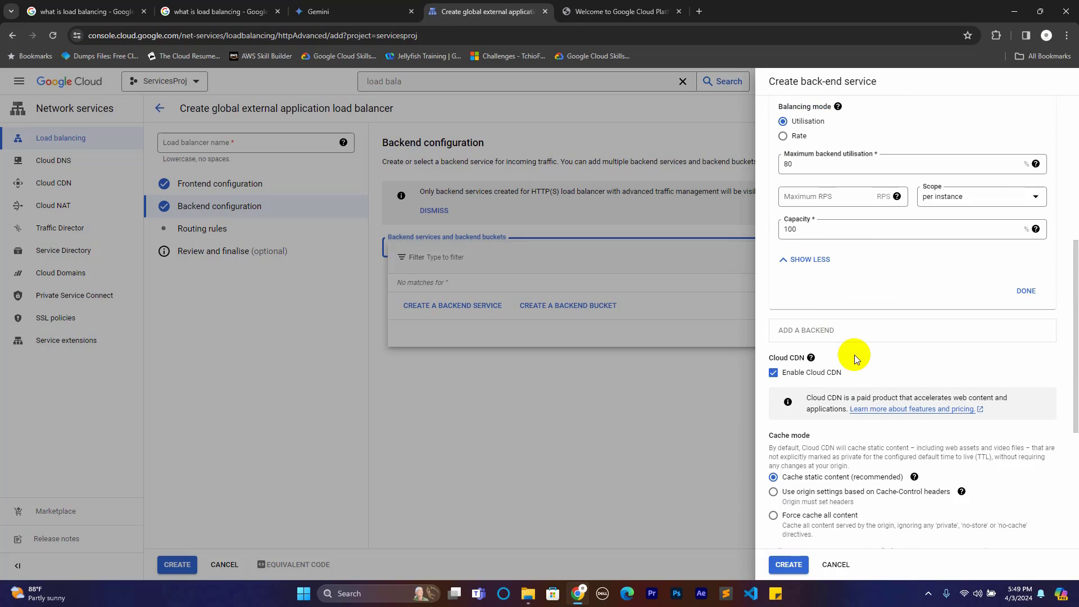
Step: Assign the http-check health check to the backend service, create it, and confirm gitcotech-backend as the load balancer's backend
scroll(855, 360, "down", 1)
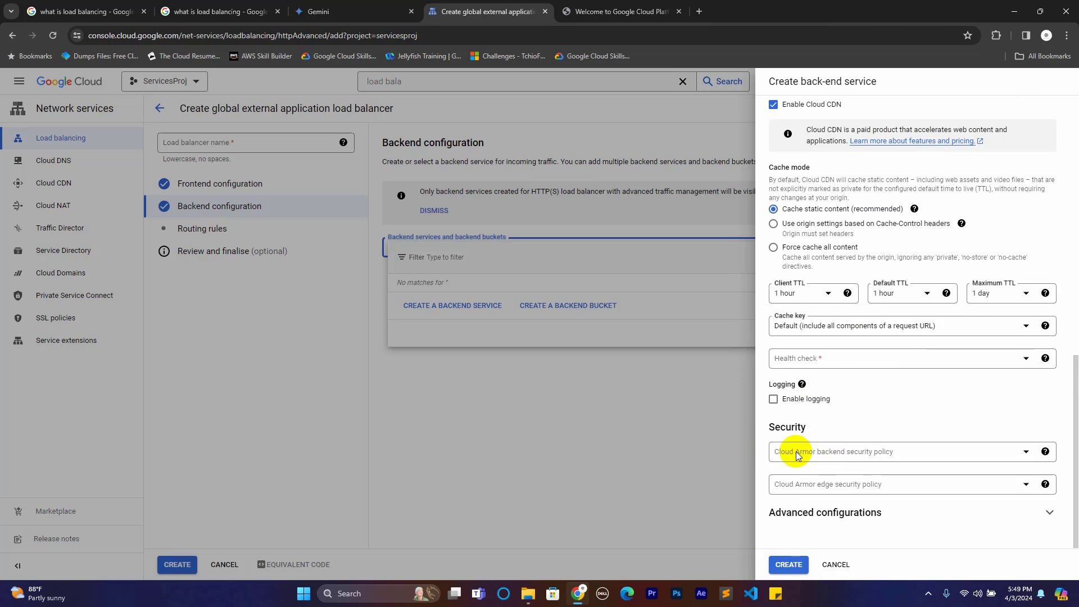
left_click(819, 360)
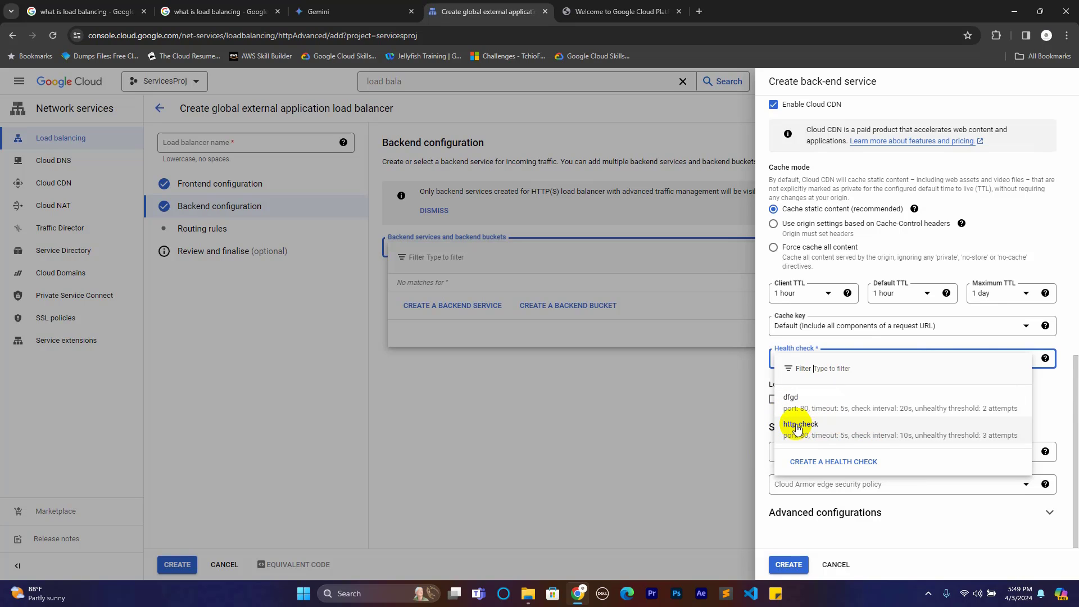
left_click(813, 431)
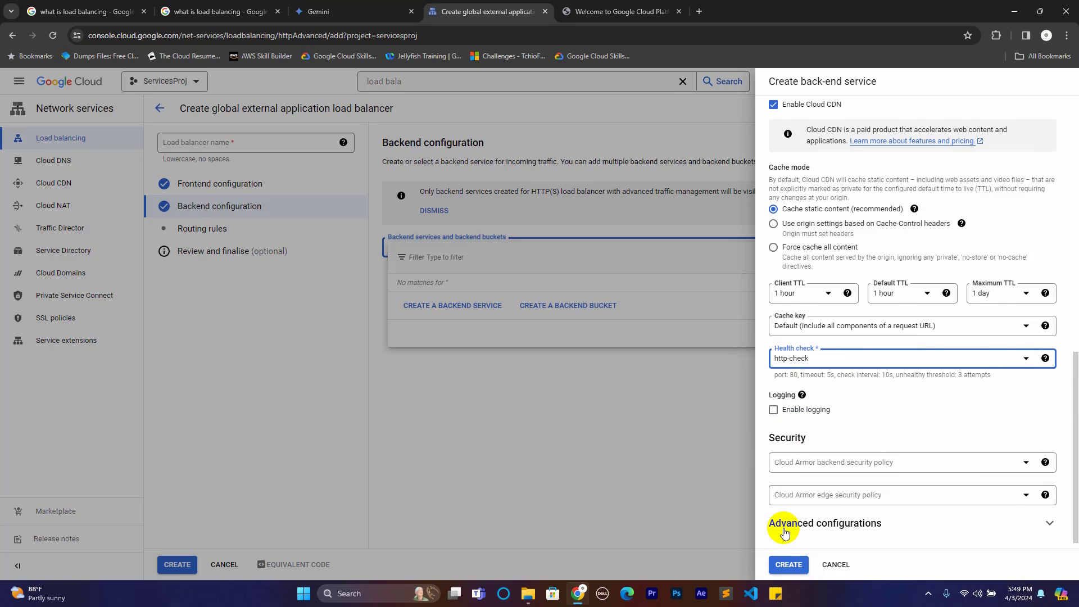
scroll(785, 532, "down", 1)
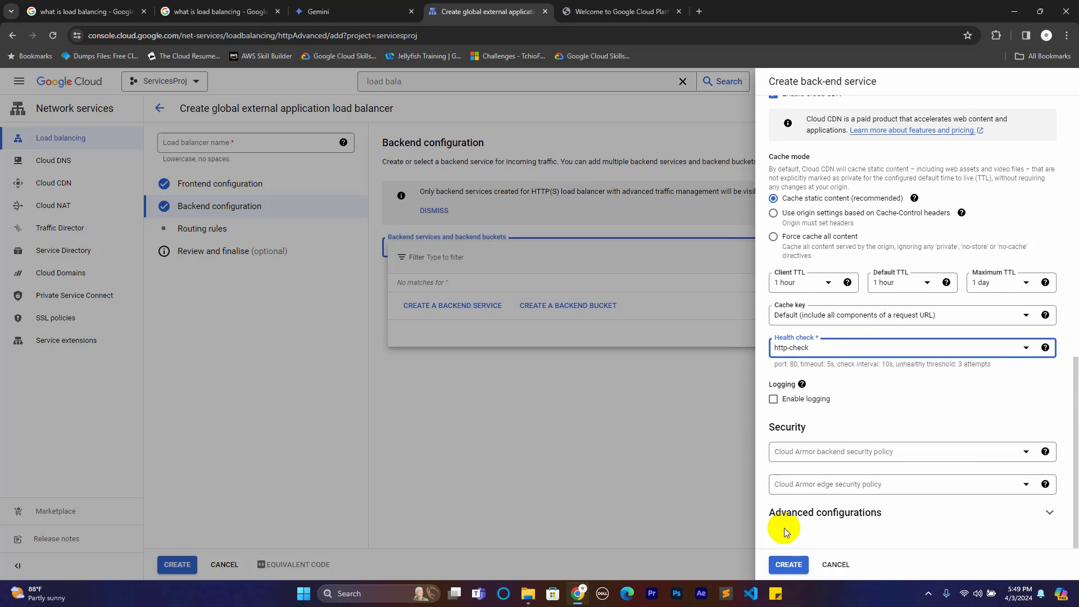
left_click(789, 564)
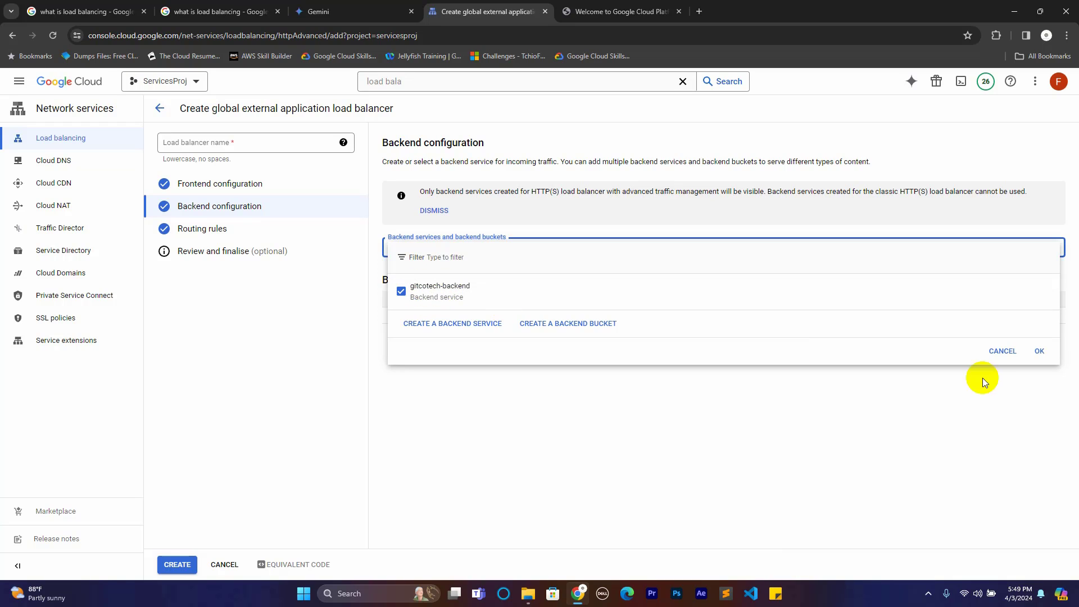
left_click(1039, 352)
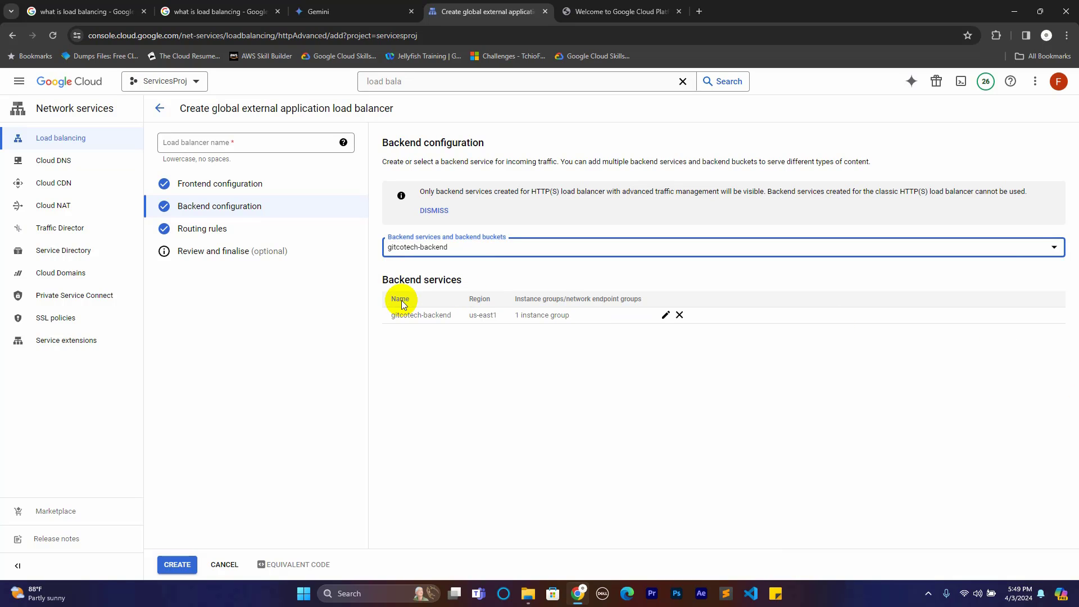
Step: Name the load balancer gitcotech-lb and create it
left_click(176, 566)
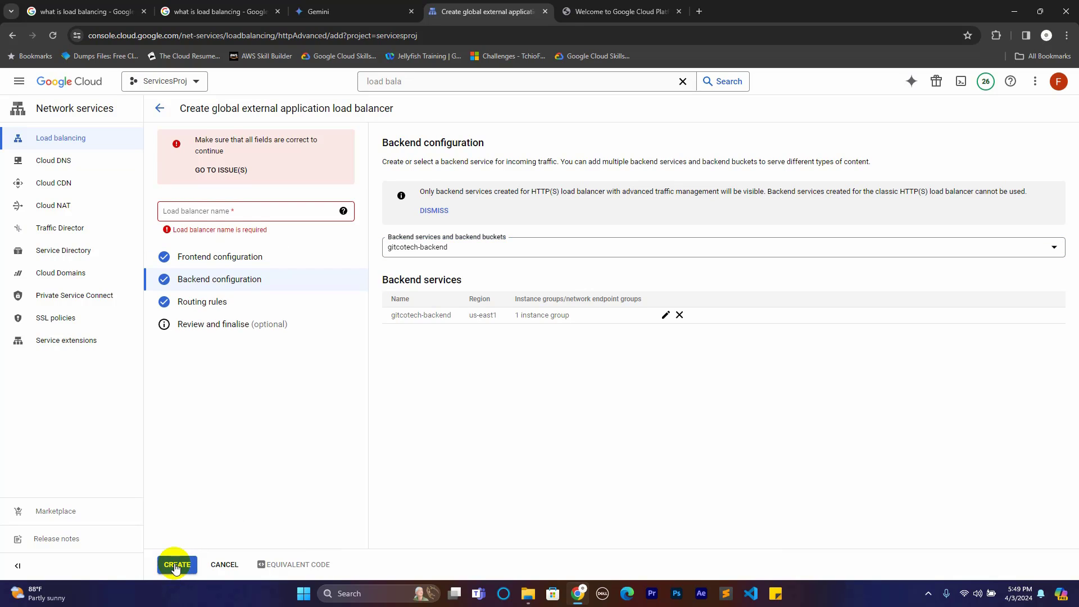
left_click(216, 212)
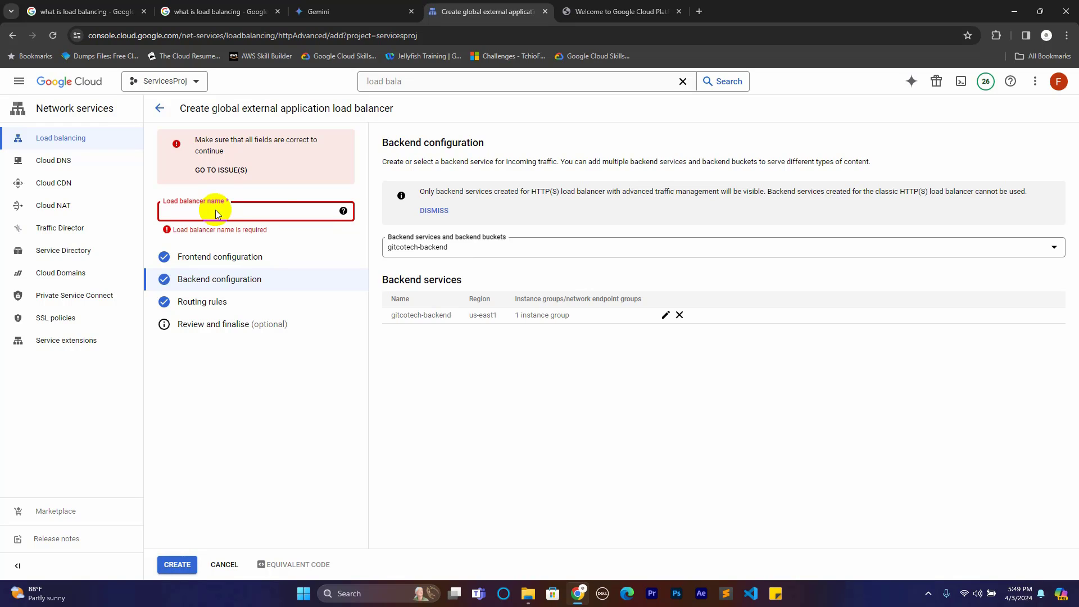
type("gi")
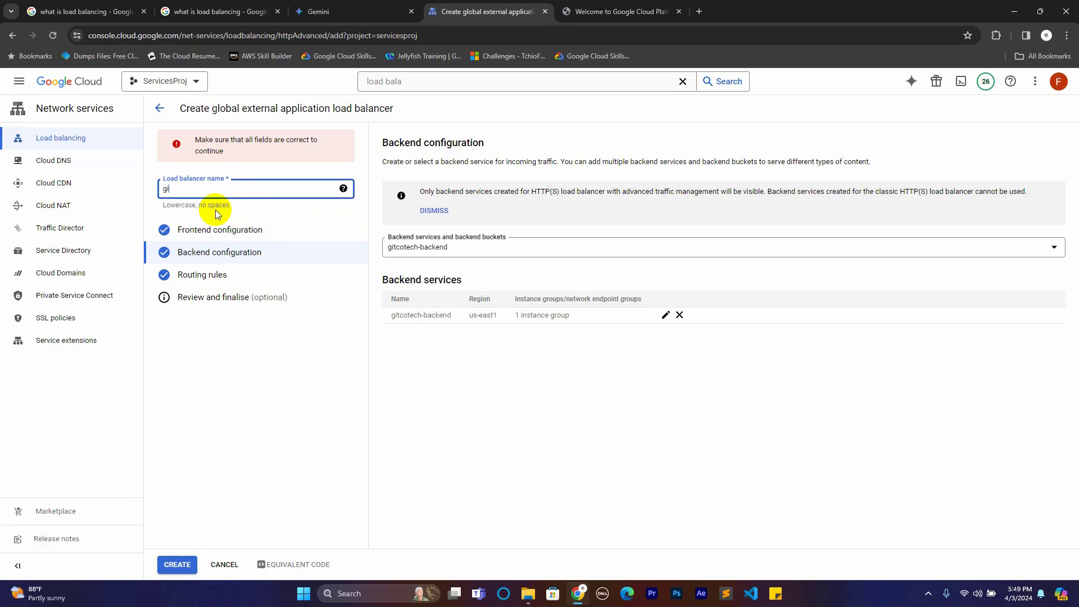
type("tcotech-")
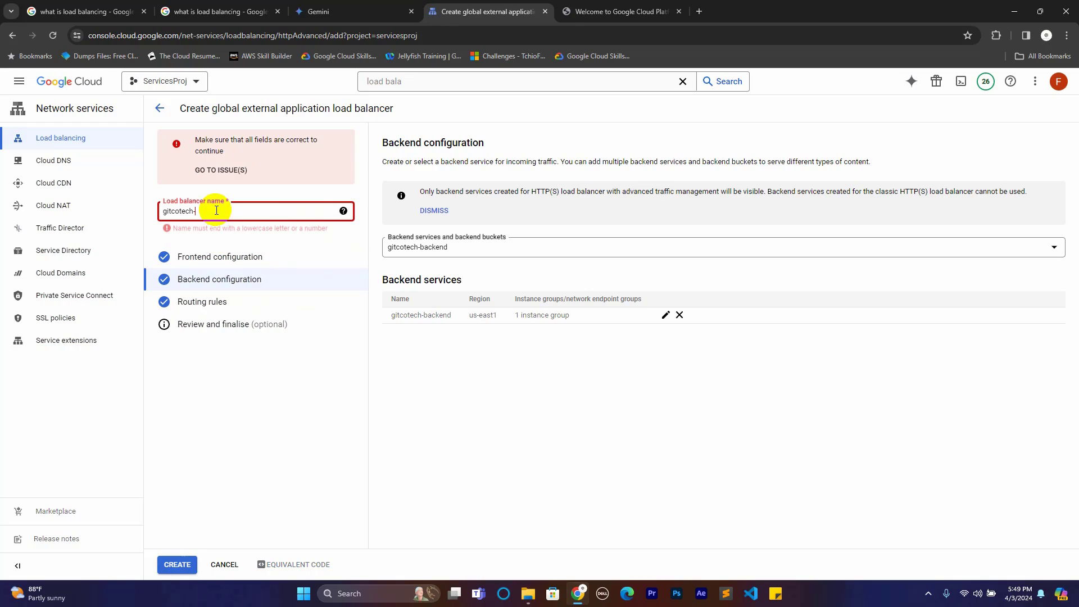
type("l")
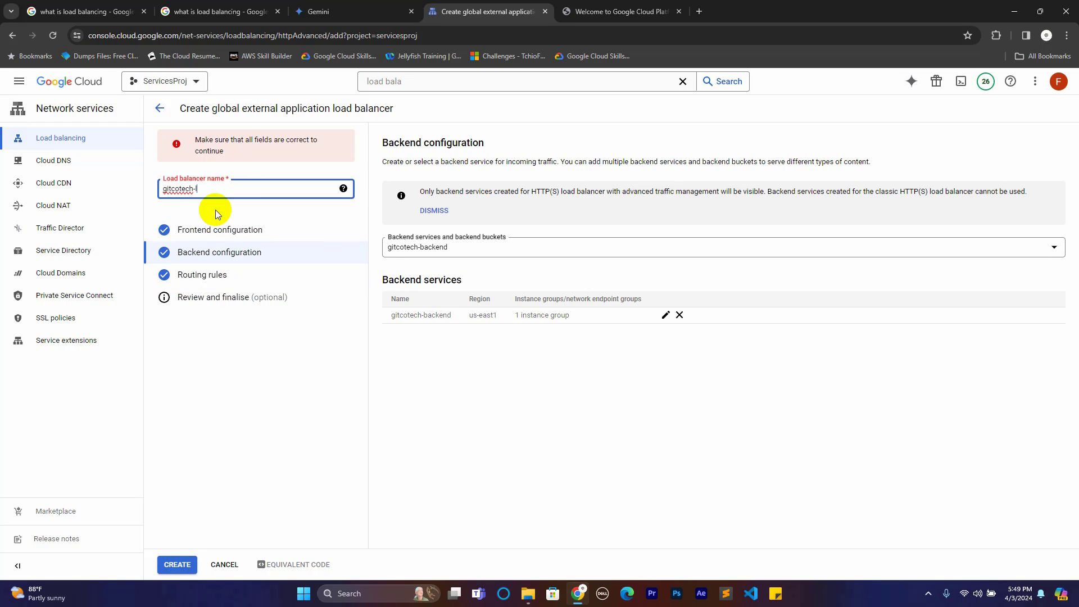
type("b")
left_click(249, 353)
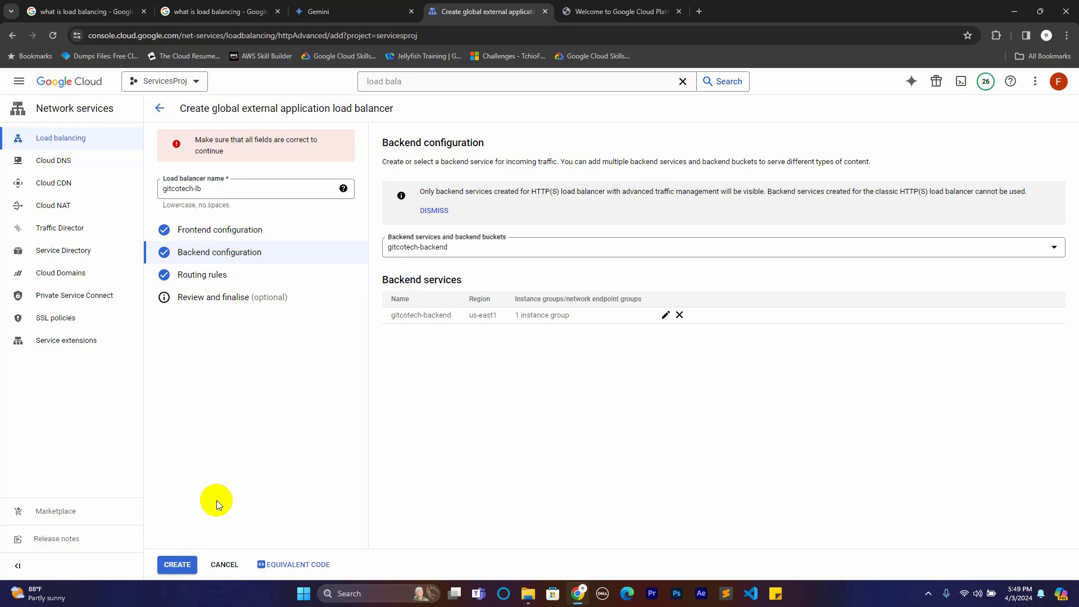
left_click(180, 561)
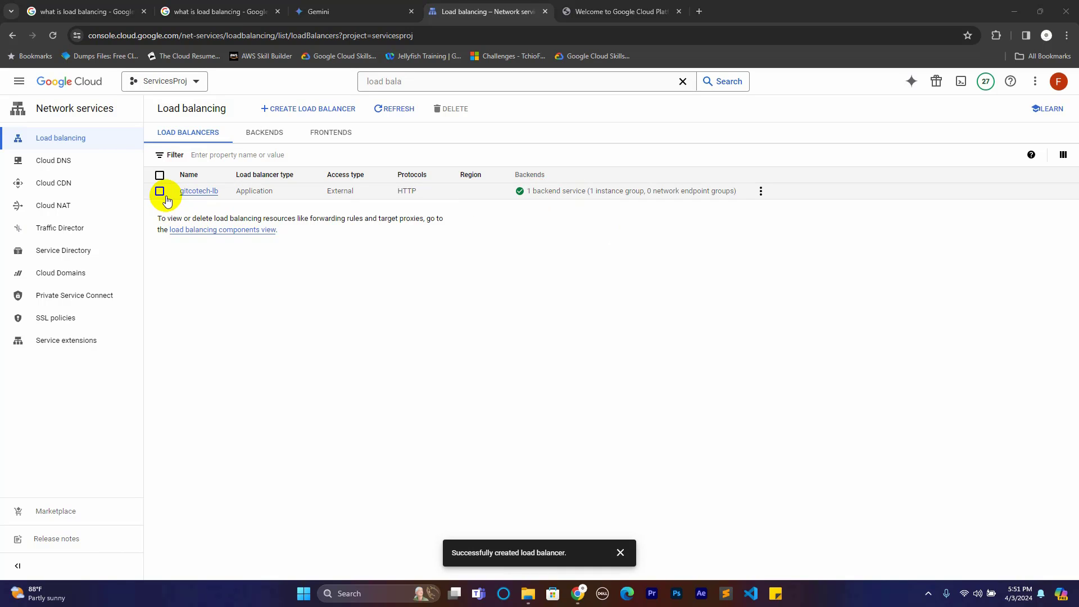
Step: Open the details of gitcotech-lb and examine its frontend IP address and backend settings
left_click(195, 190)
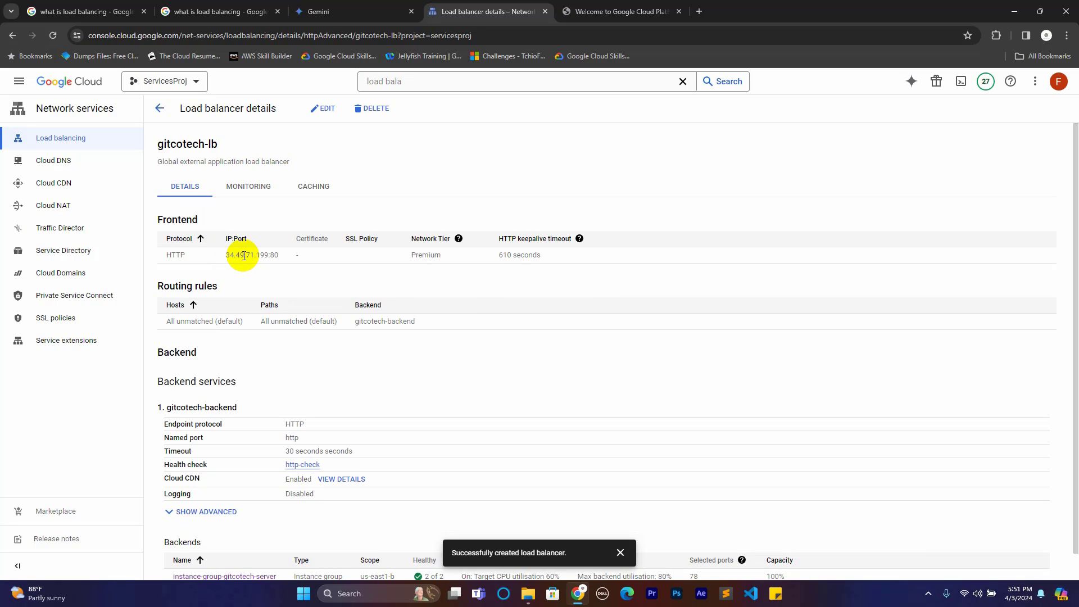
double_click(244, 256)
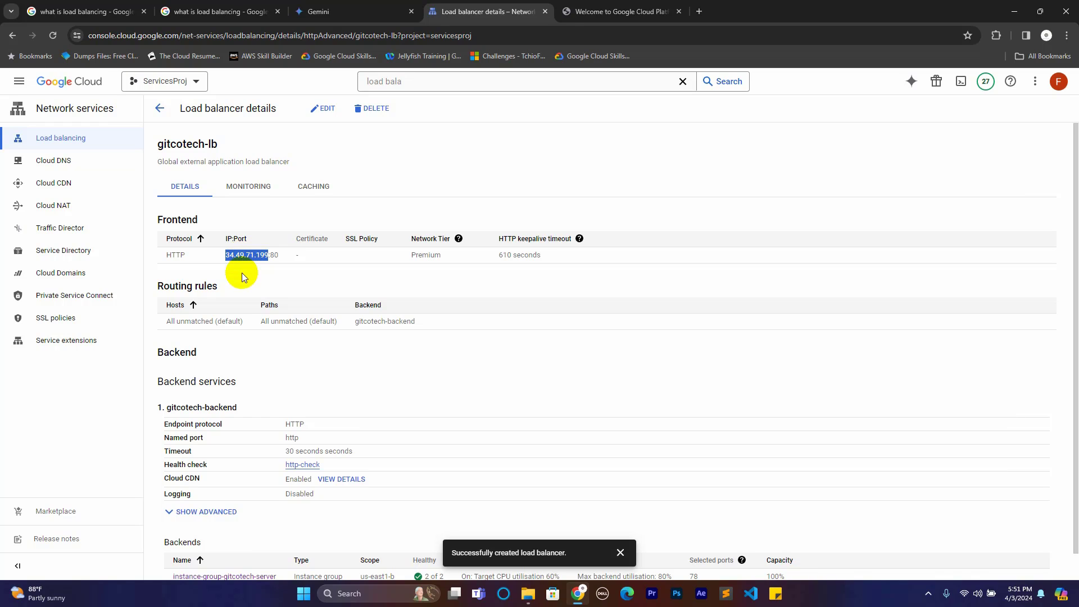
scroll(313, 371, "down", 1)
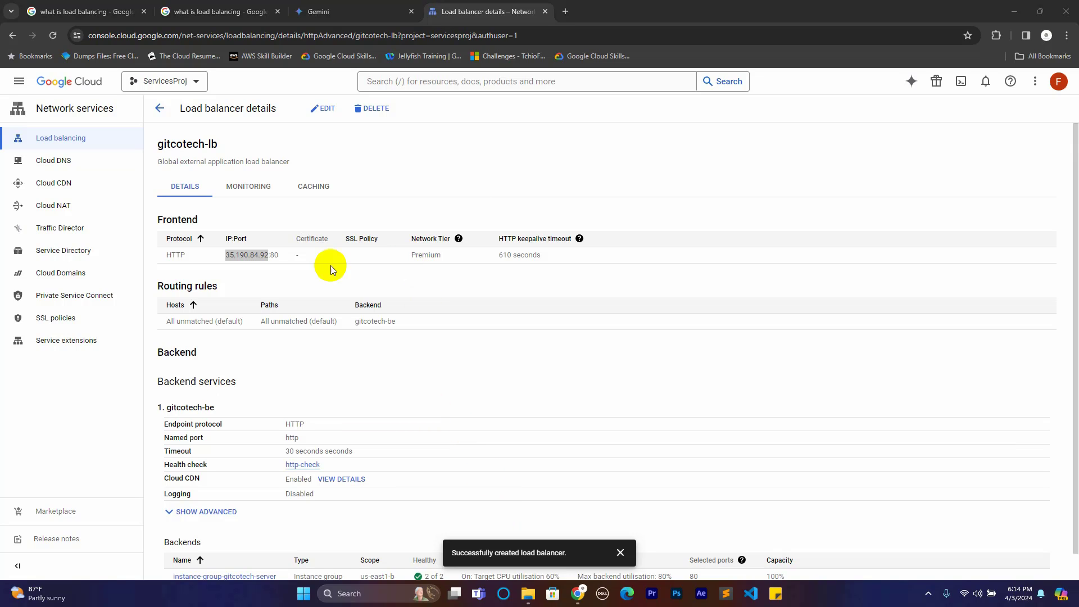
Step: Copy the frontend IP address of gitcotech-lb without the port and load it in a new browser tab
double_click(240, 257)
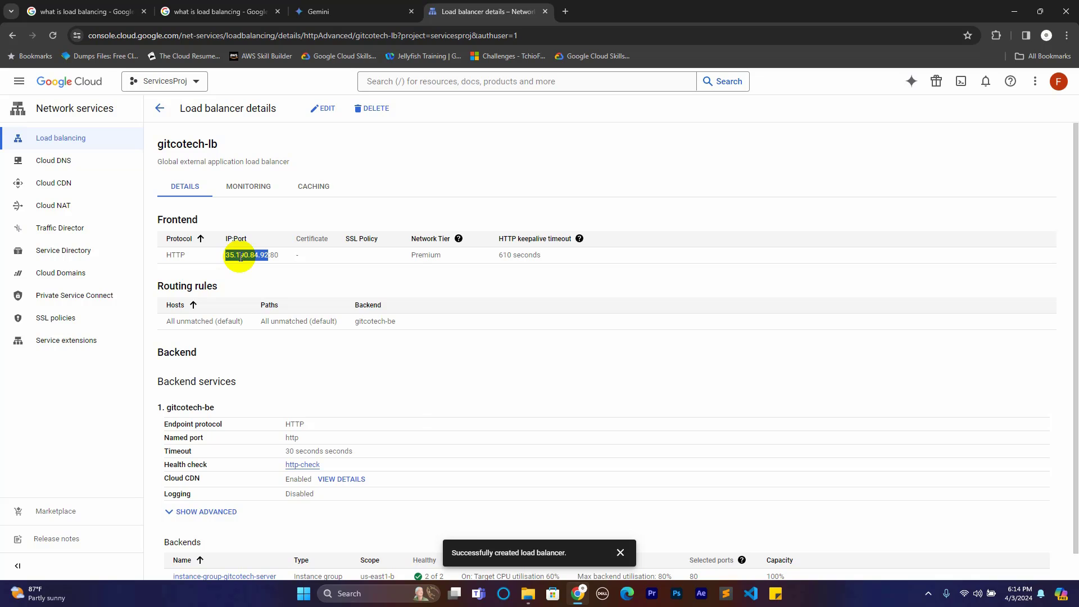
right_click(240, 257)
left_click(275, 269)
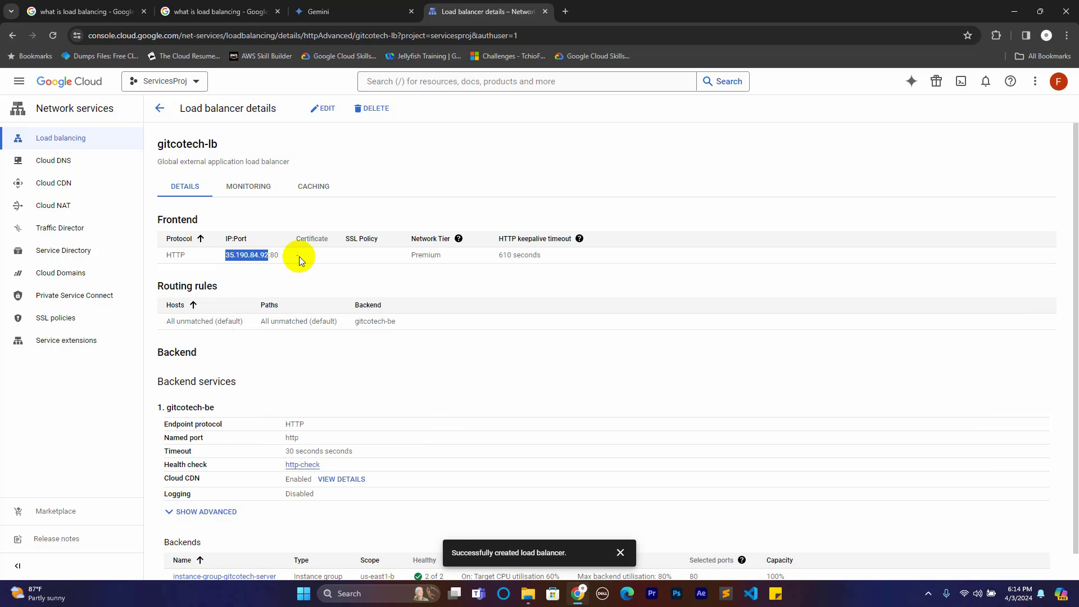
left_click(562, 10)
left_click(562, 37)
right_click(562, 37)
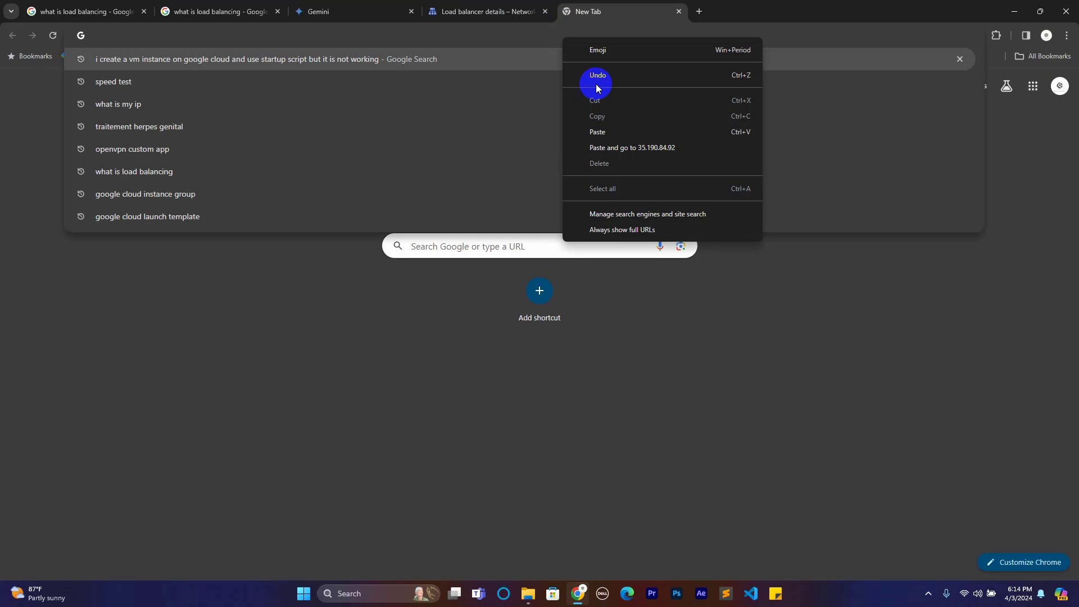
left_click(617, 147)
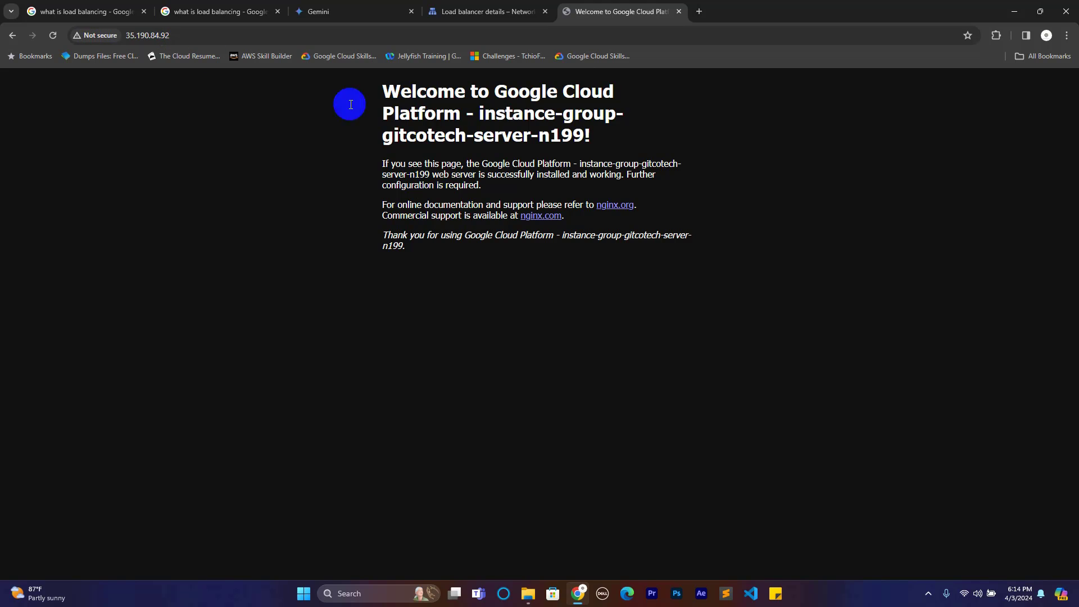
Step: Highlight the server name in the welcome page heading and reload the page repeatedly to check which instance responds
left_click_drag(381, 92, 581, 139)
left_click(474, 114)
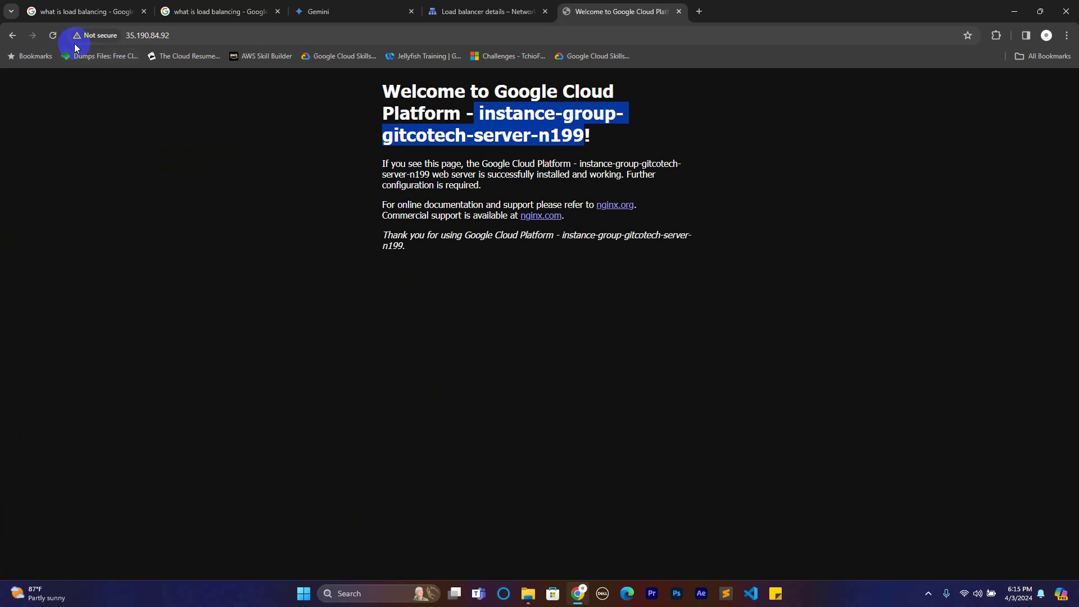
left_click(53, 37)
left_click(54, 38)
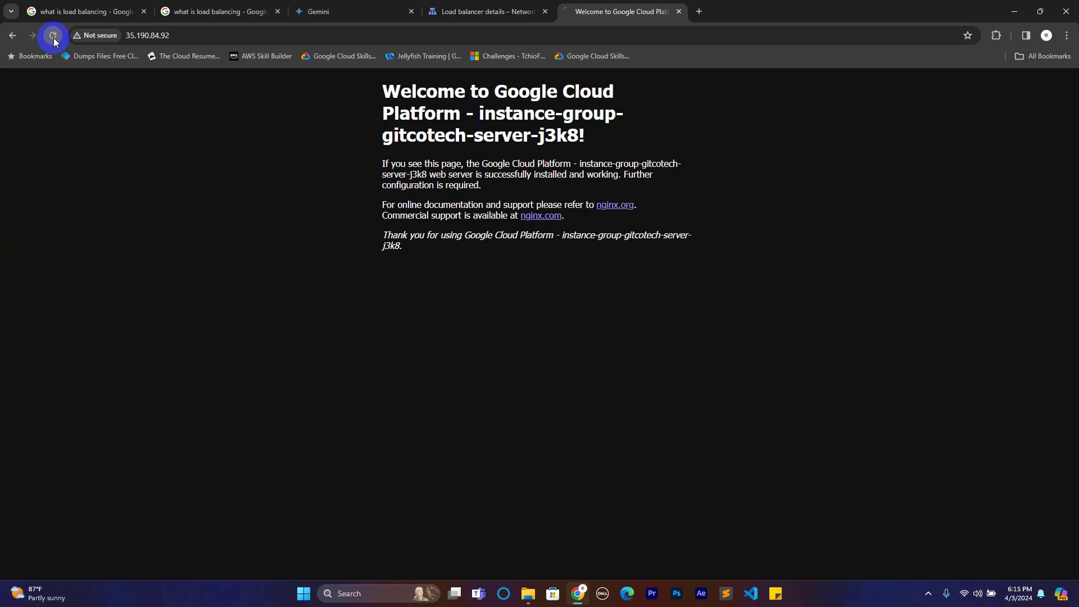
left_click(54, 38)
left_click(54, 38)
left_click(54, 39)
left_click(54, 38)
left_click(53, 38)
left_click(54, 38)
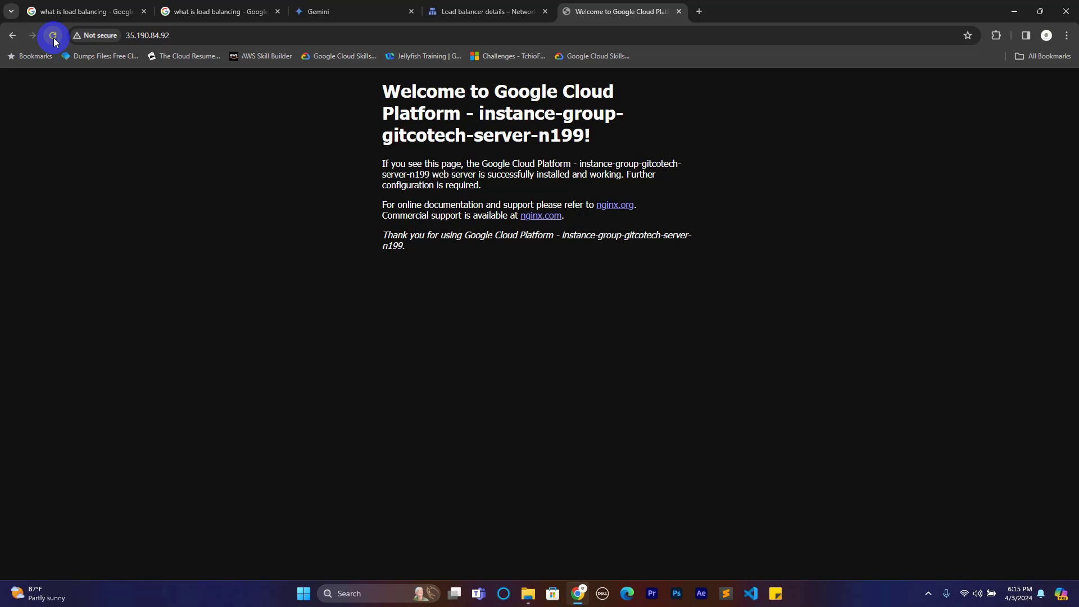
left_click(54, 38)
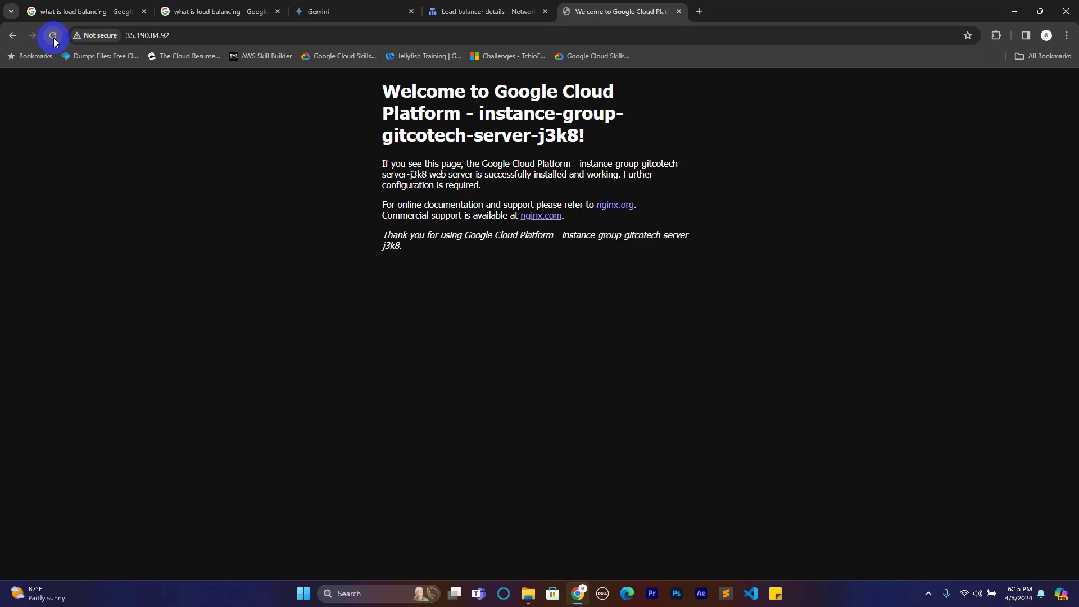
left_click(54, 38)
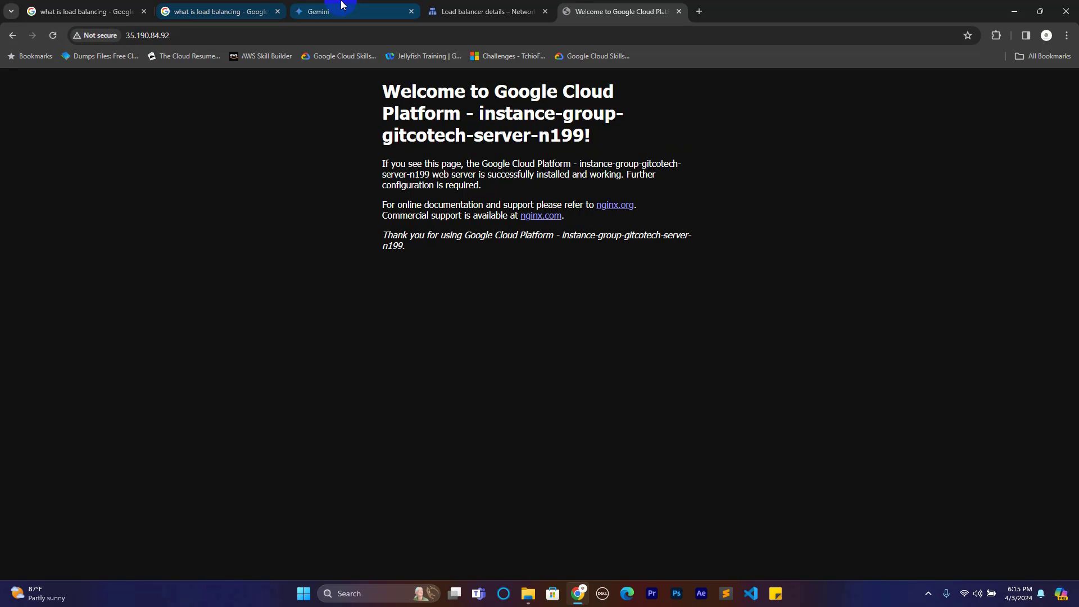
Step: Return to the cloud console's load balancer list and delete gitcotech-lb together with its gitcotech-be backend service
left_click(457, 6)
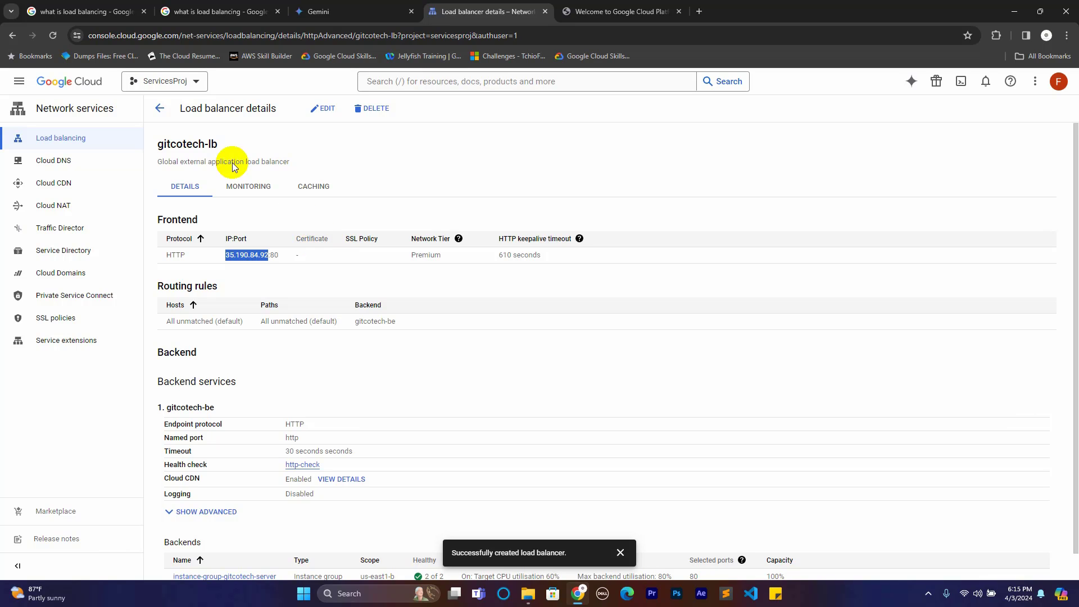
left_click(159, 109)
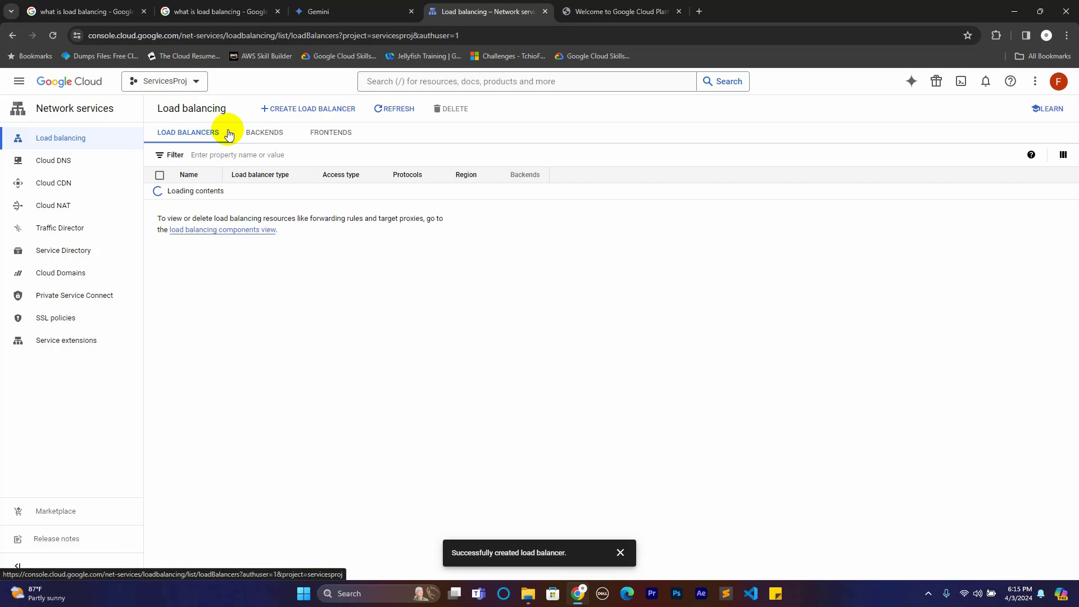
left_click(161, 207)
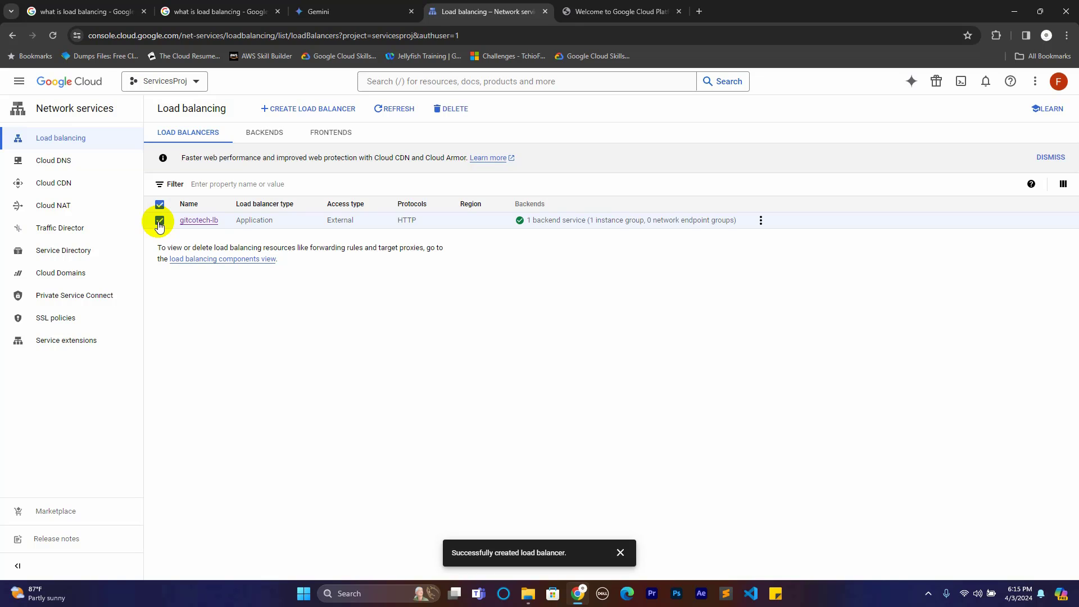
left_click(451, 110)
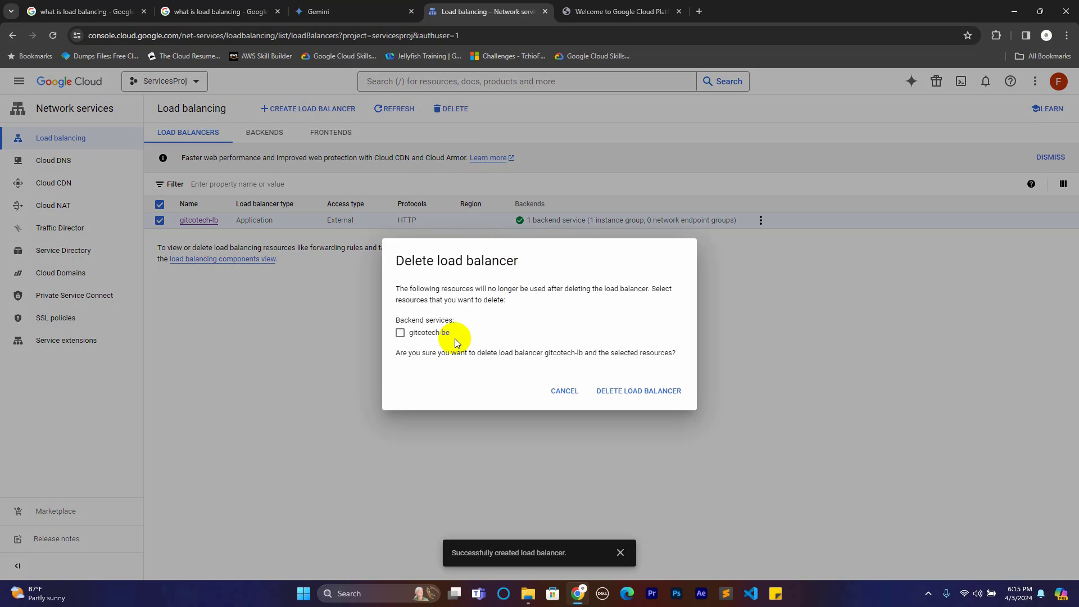
left_click(400, 333)
left_click(629, 391)
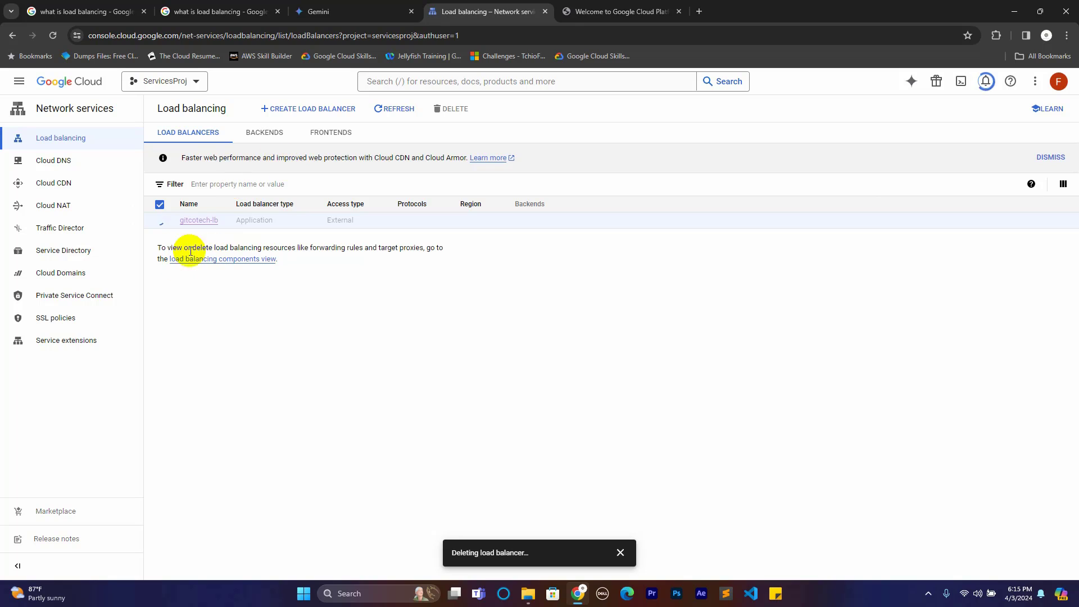
Step: Open the list of Compute Engine instance groups in the ServicesProj project
left_click(16, 82)
left_click(16, 82)
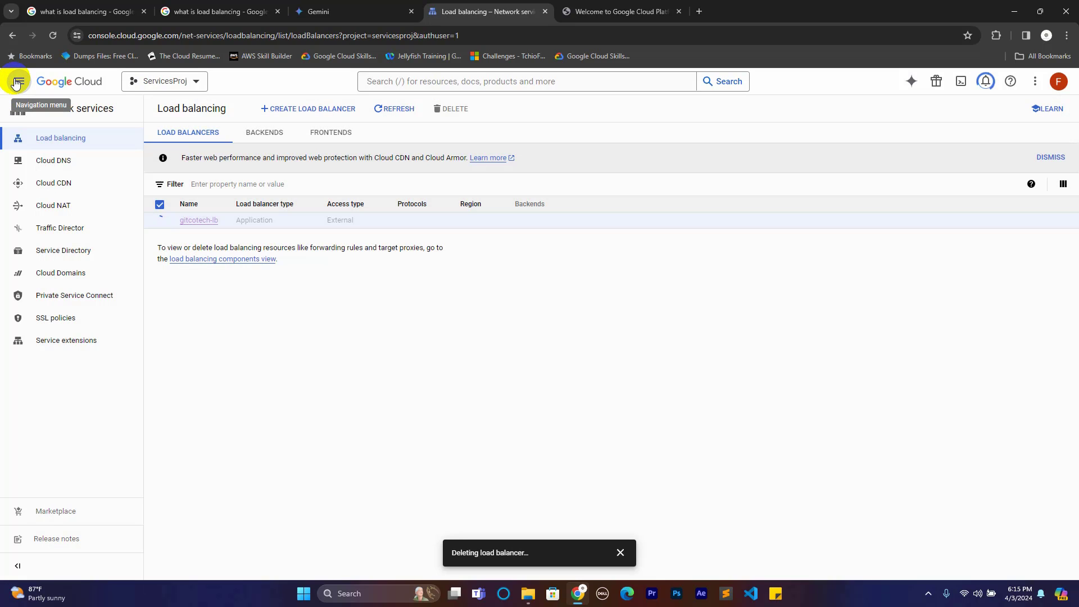
left_click(16, 82)
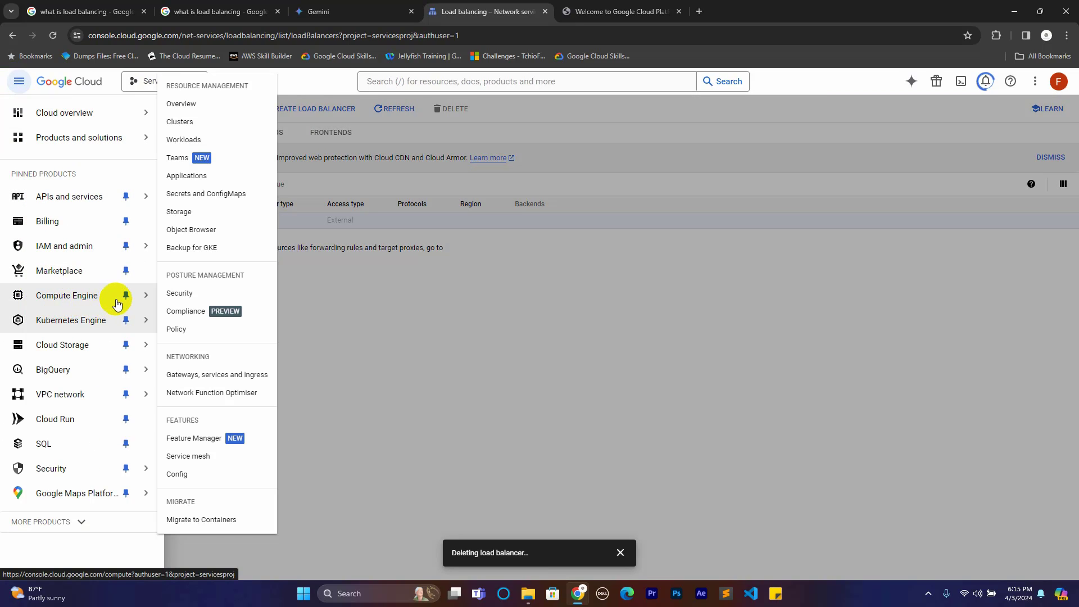
mouse_move(111, 294)
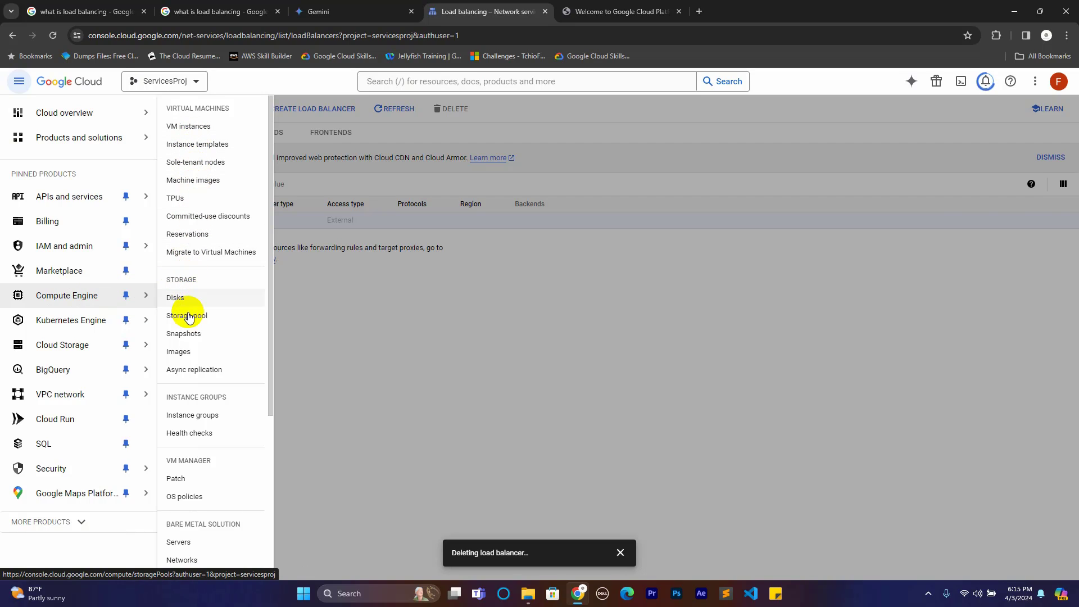
left_click(200, 416)
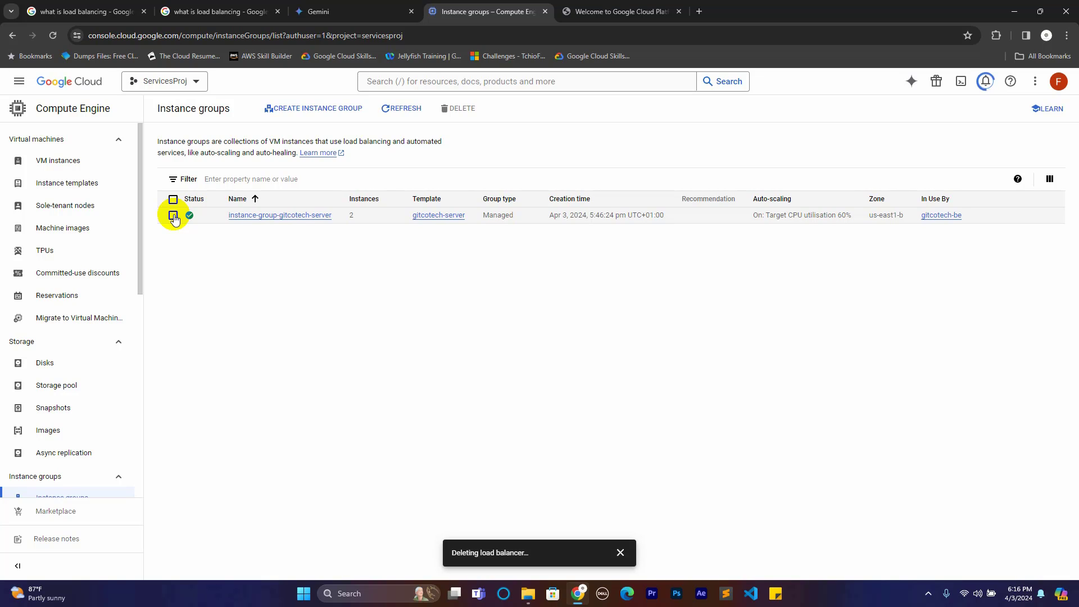
Step: Refresh the instance group list and delete instance-group-gitcotech-server, entering "delete" as the confirmation text
left_click(174, 216)
left_click(402, 111)
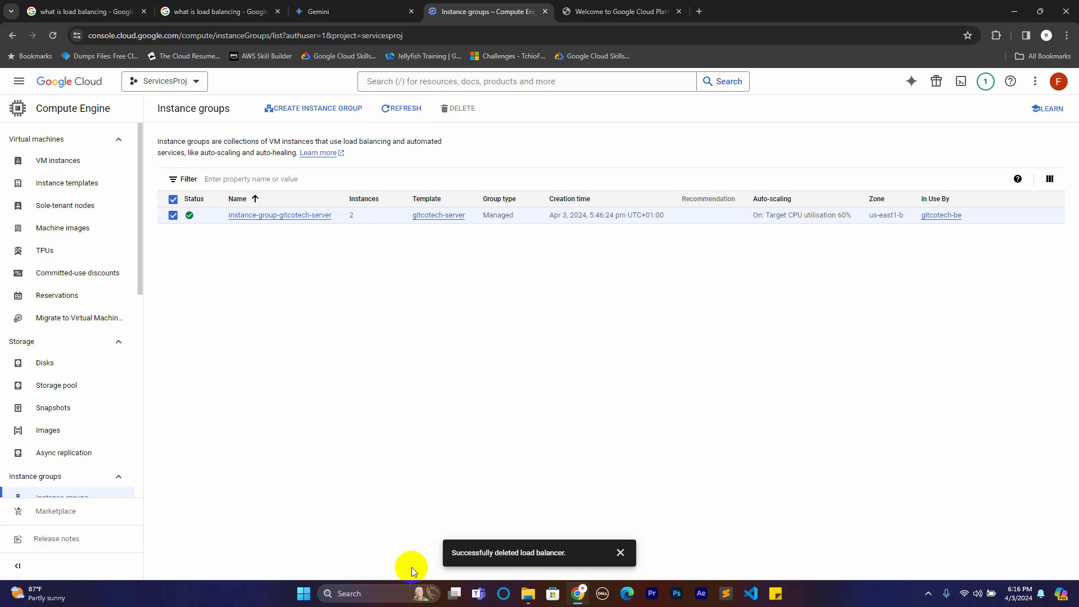
left_click(392, 108)
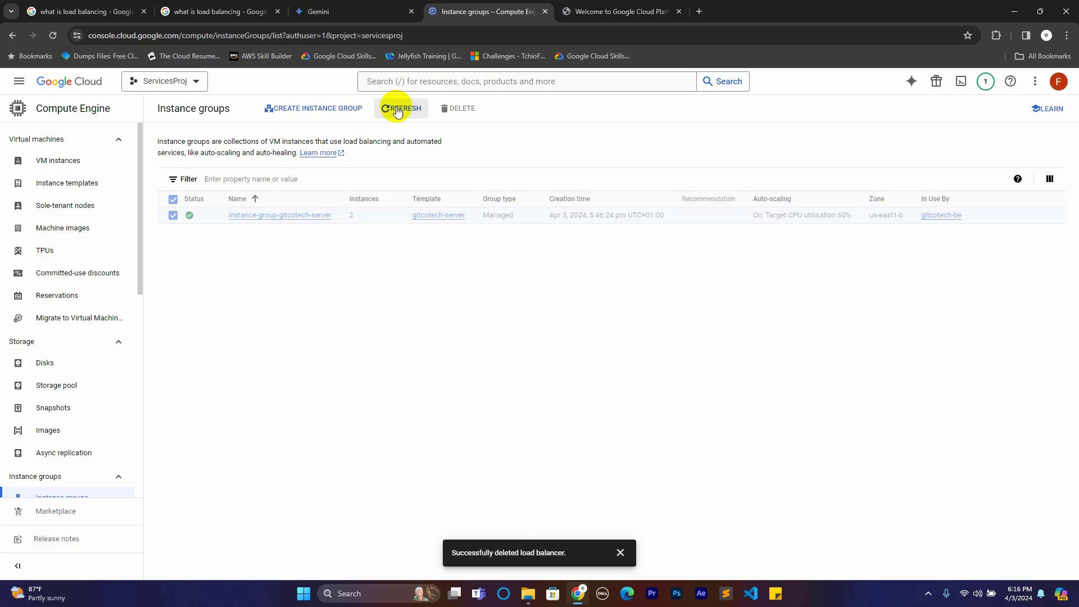
left_click(399, 112)
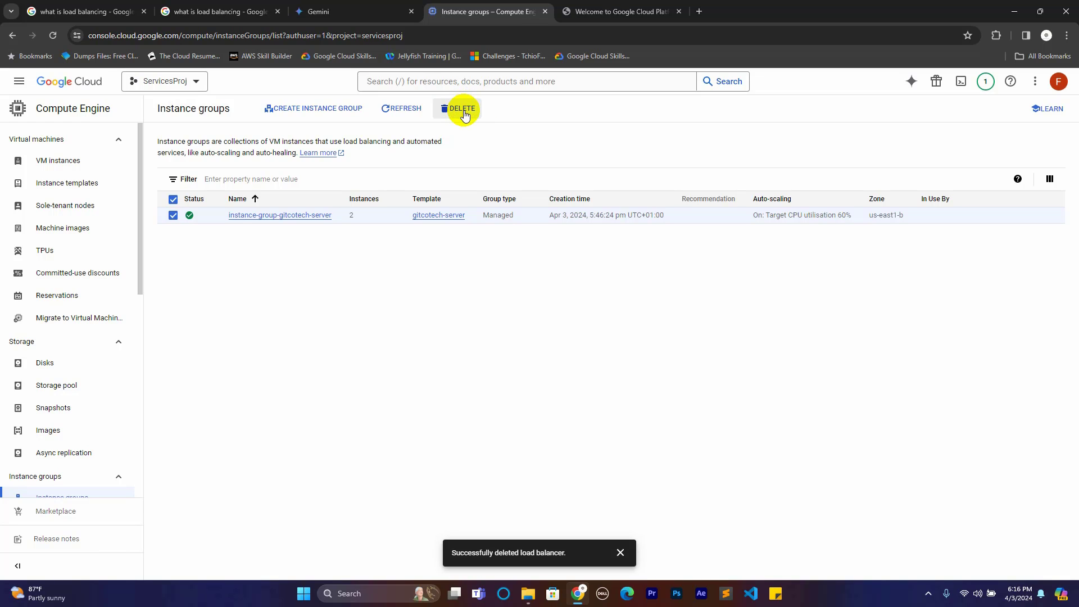
left_click(464, 112)
left_click(464, 370)
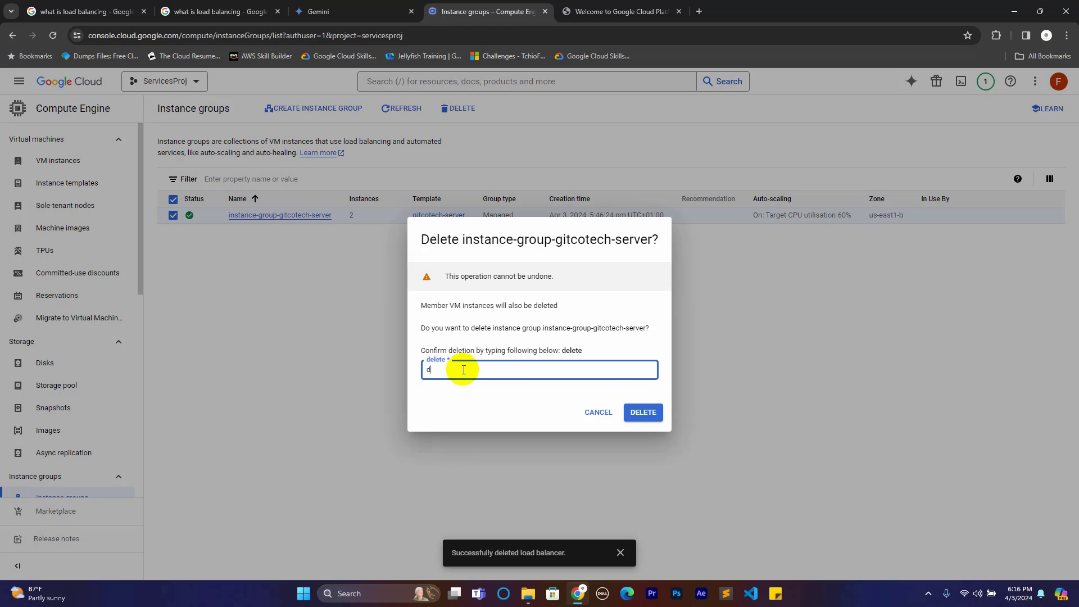
type("delete")
key("Return")
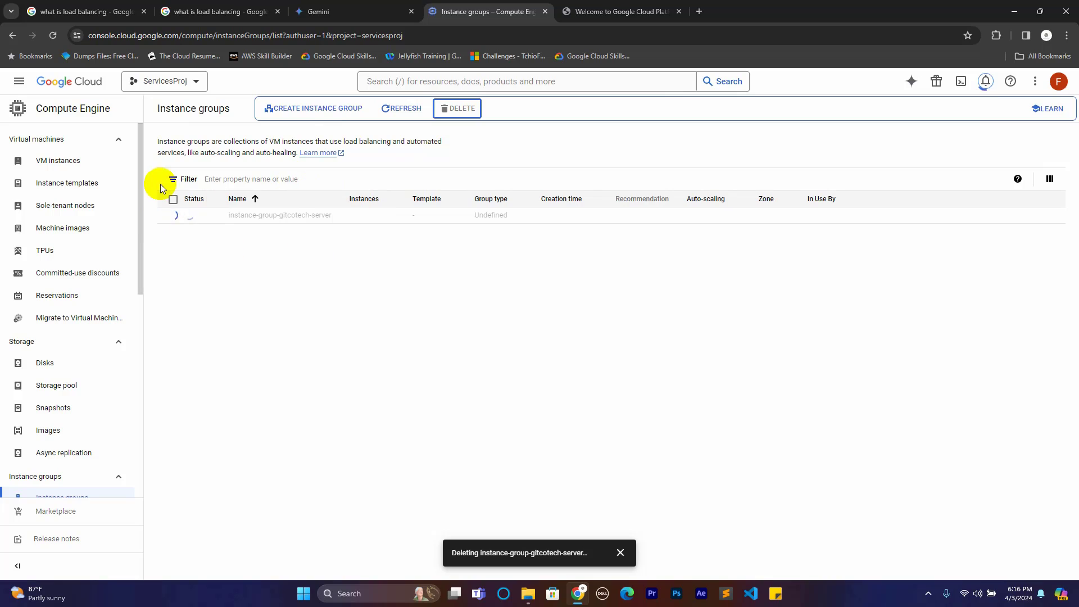
Step: Delete the gitcotech-server instance template, entering "delete" as the confirmation text, and refresh the instance template list
left_click(54, 185)
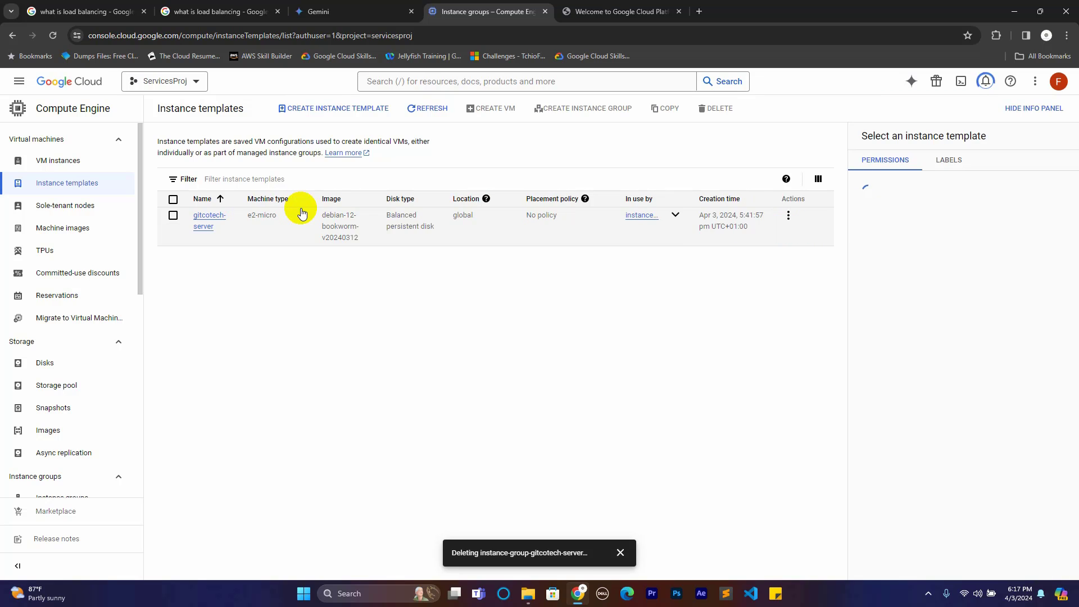
left_click(173, 216)
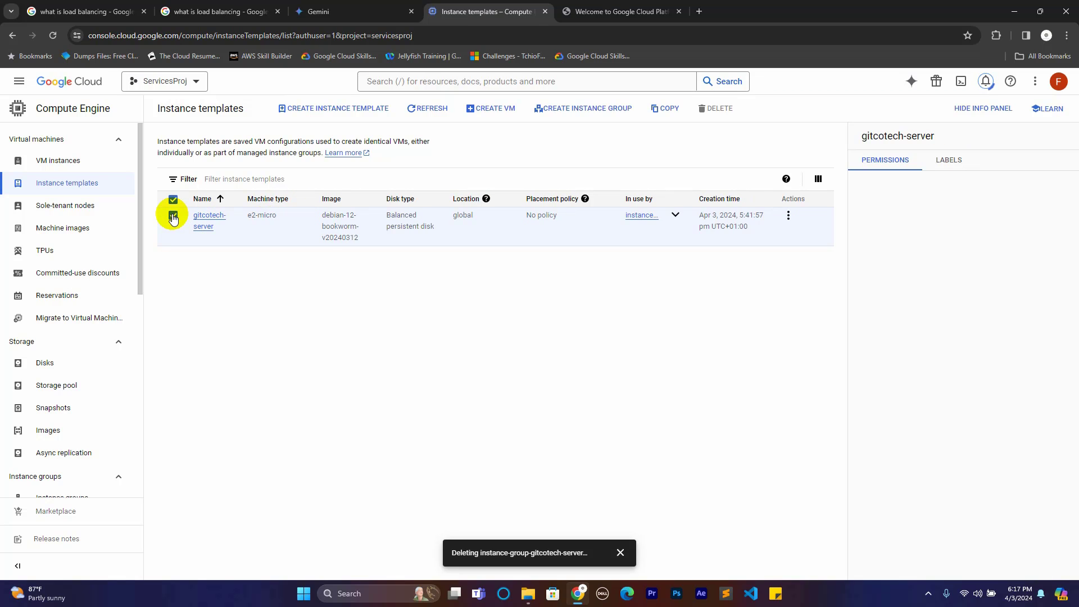
left_click(426, 109)
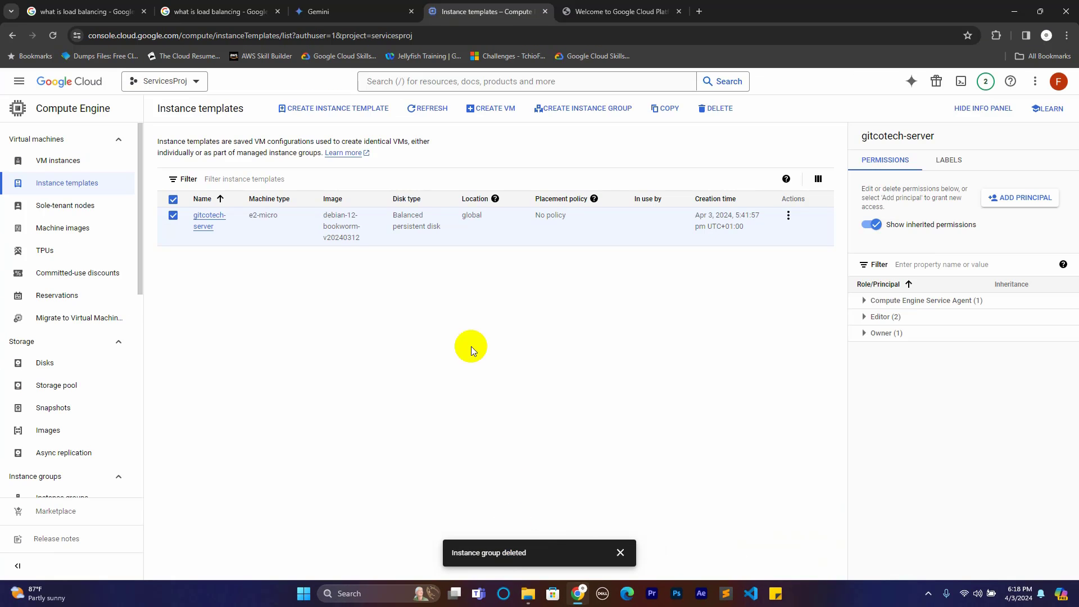
left_click(174, 216)
left_click(173, 217)
left_click(713, 109)
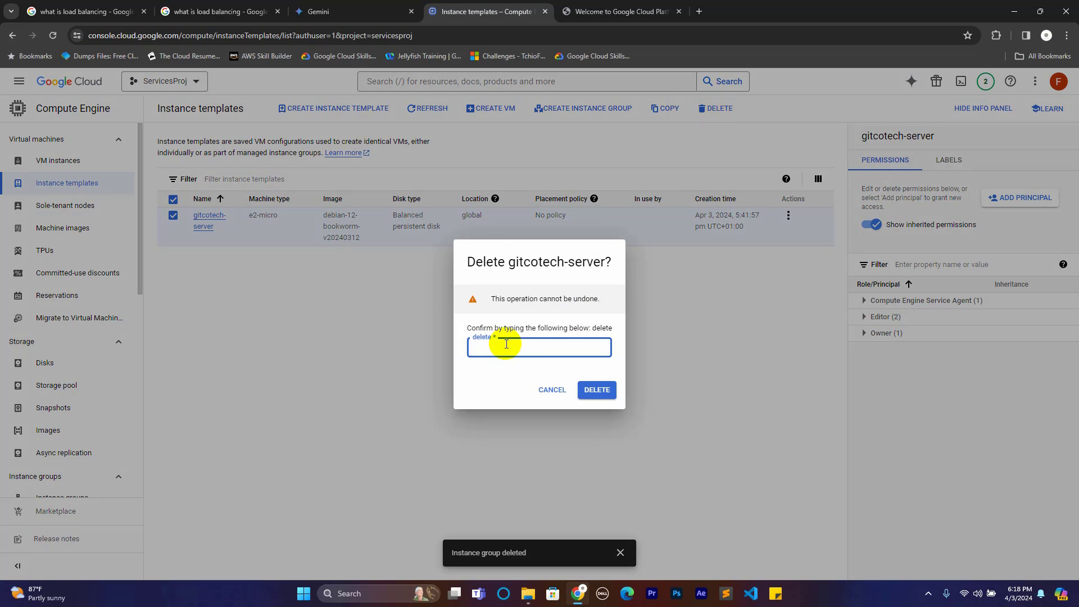
type("delete")
key("Return")
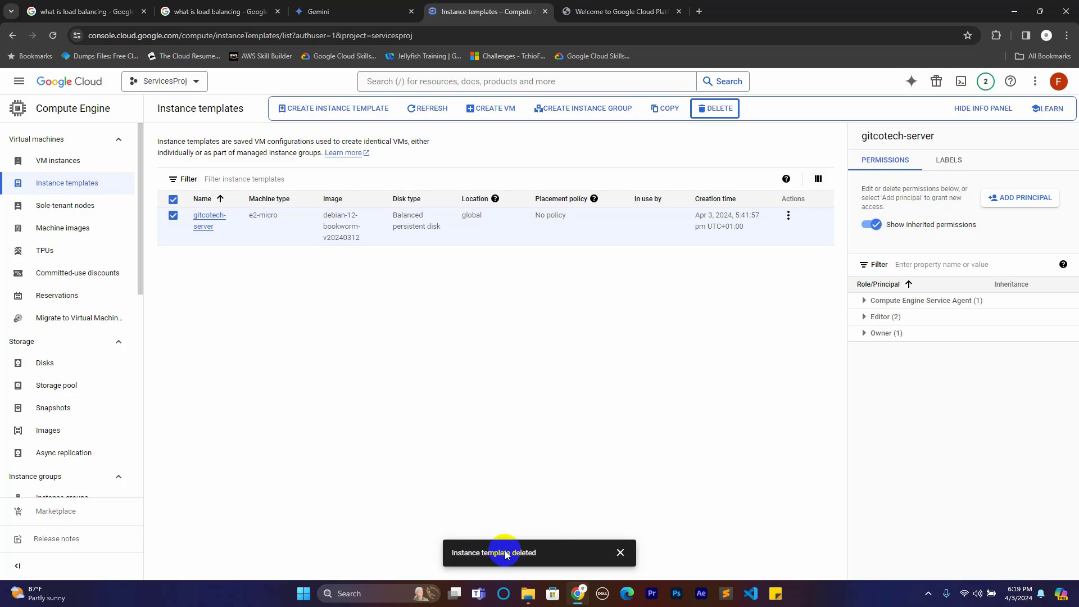
left_click(428, 108)
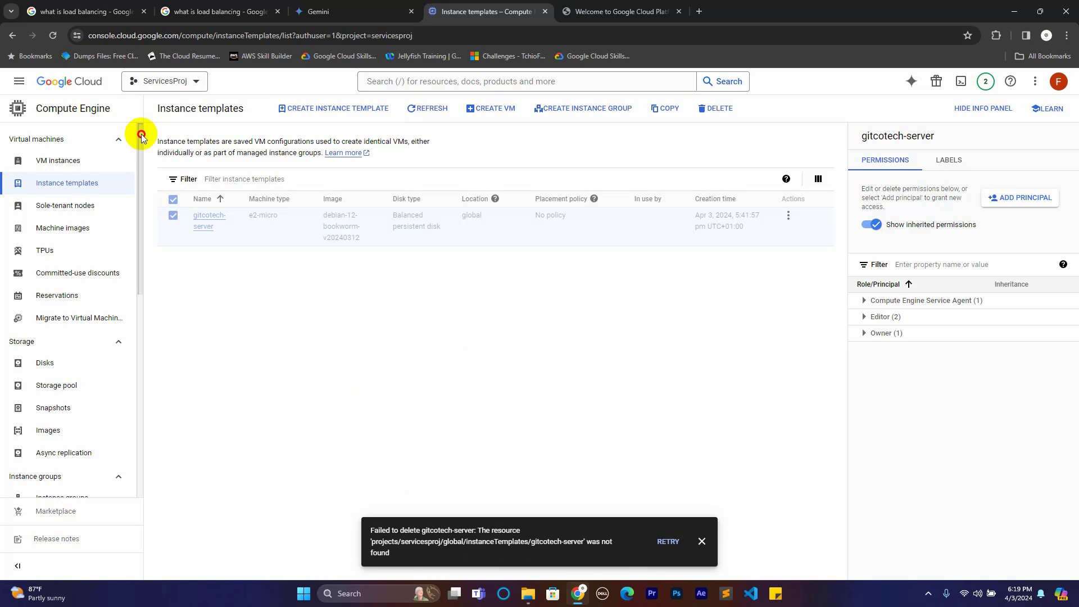
Step: Open the Compute Engine health checks and delete both dfgd and http-check
left_click_drag(141, 133, 139, 241)
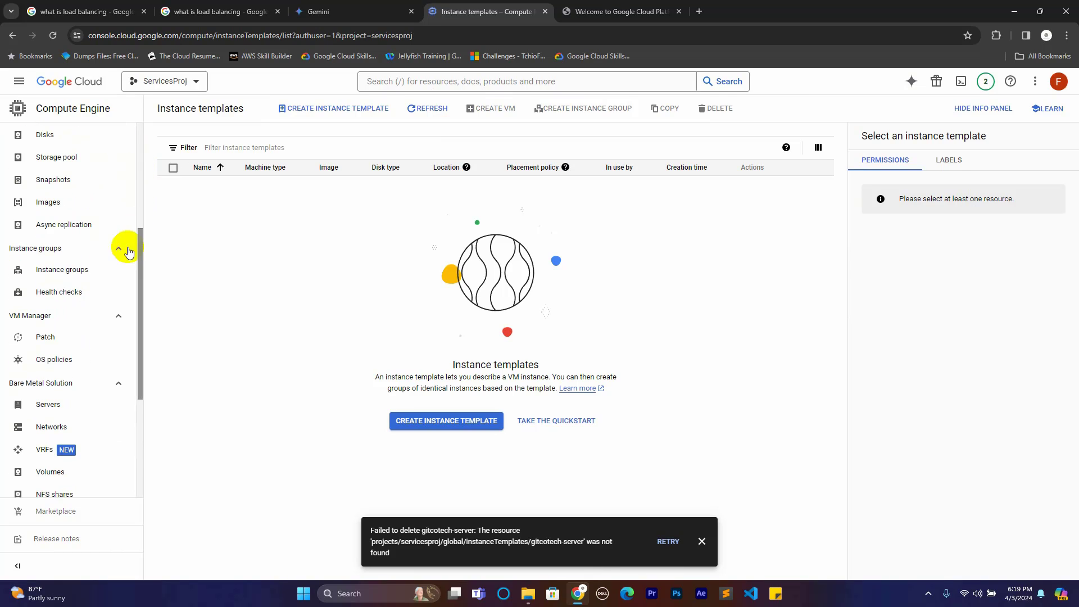
left_click(64, 297)
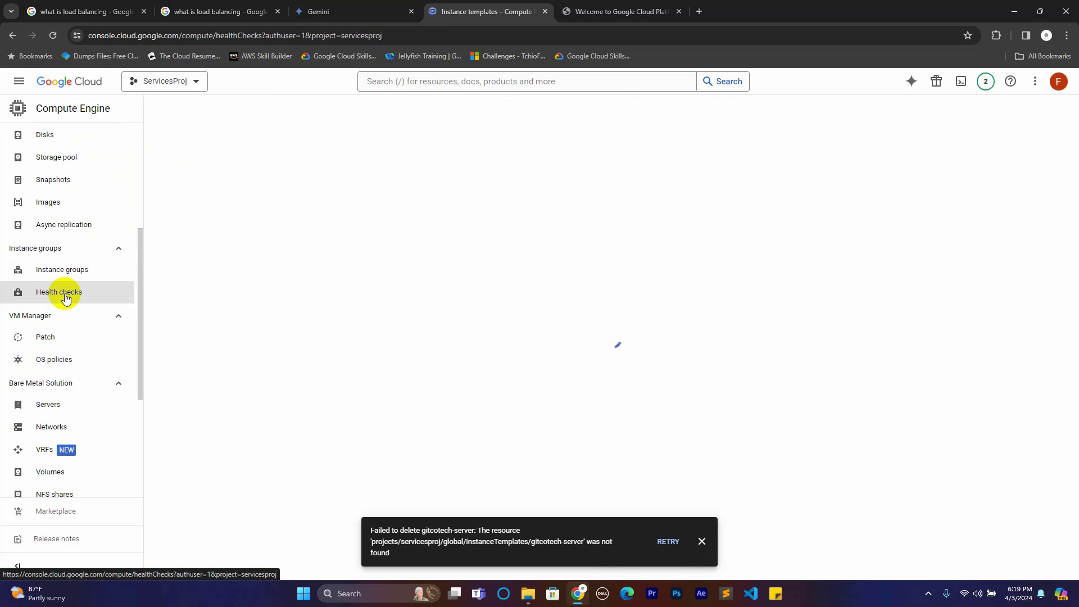
left_click(173, 231)
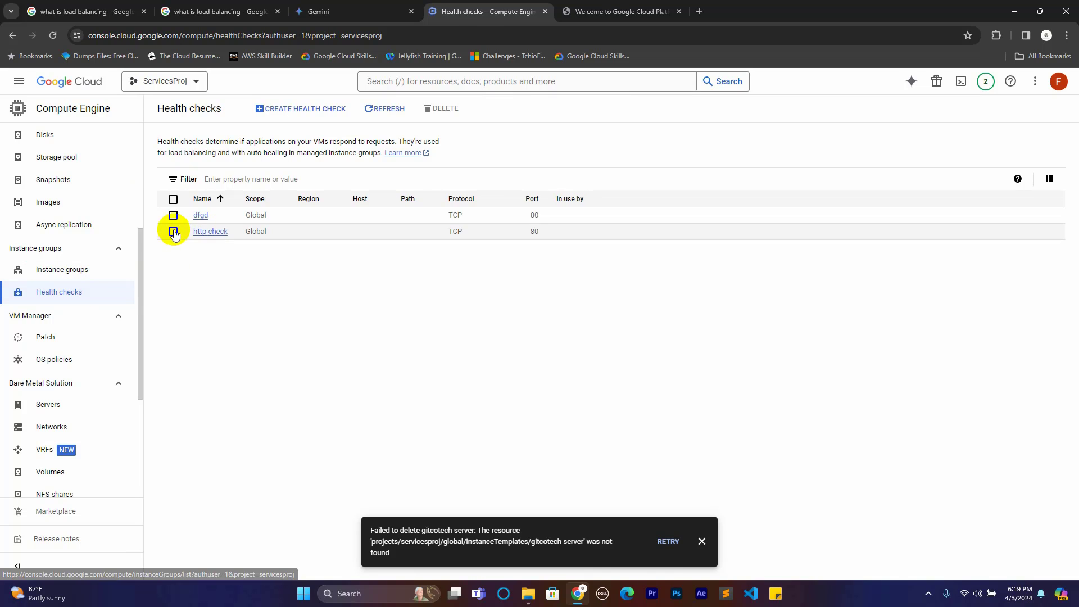
left_click(173, 215)
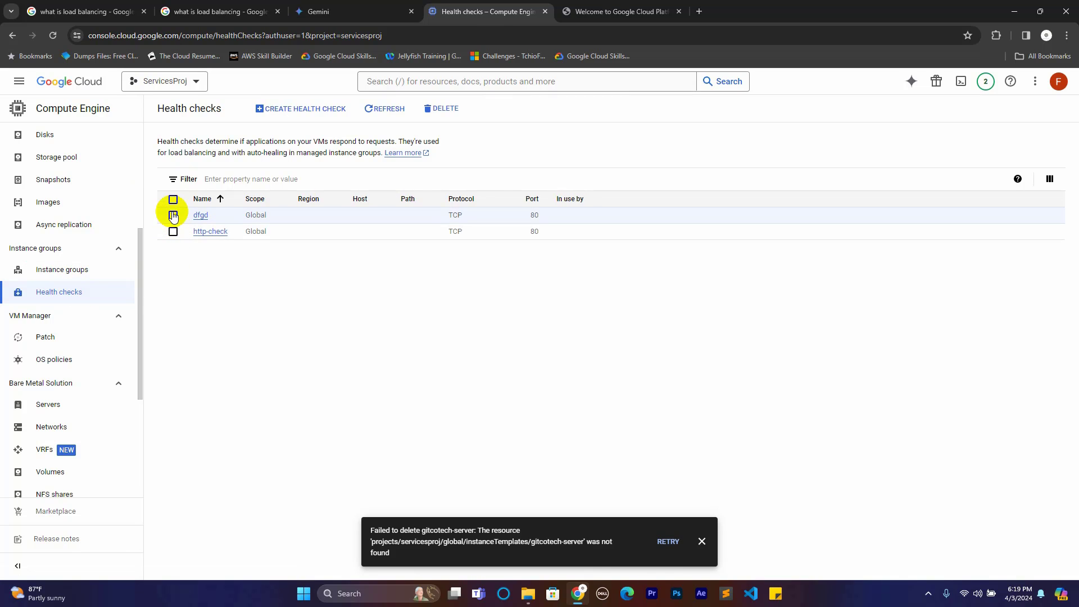
left_click(442, 109)
left_click(592, 345)
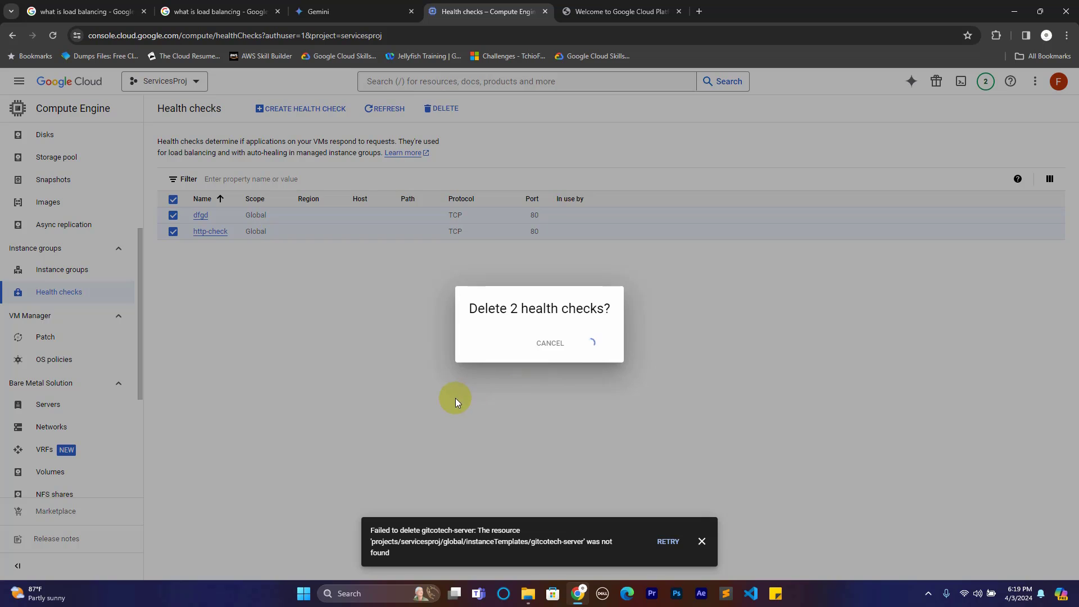